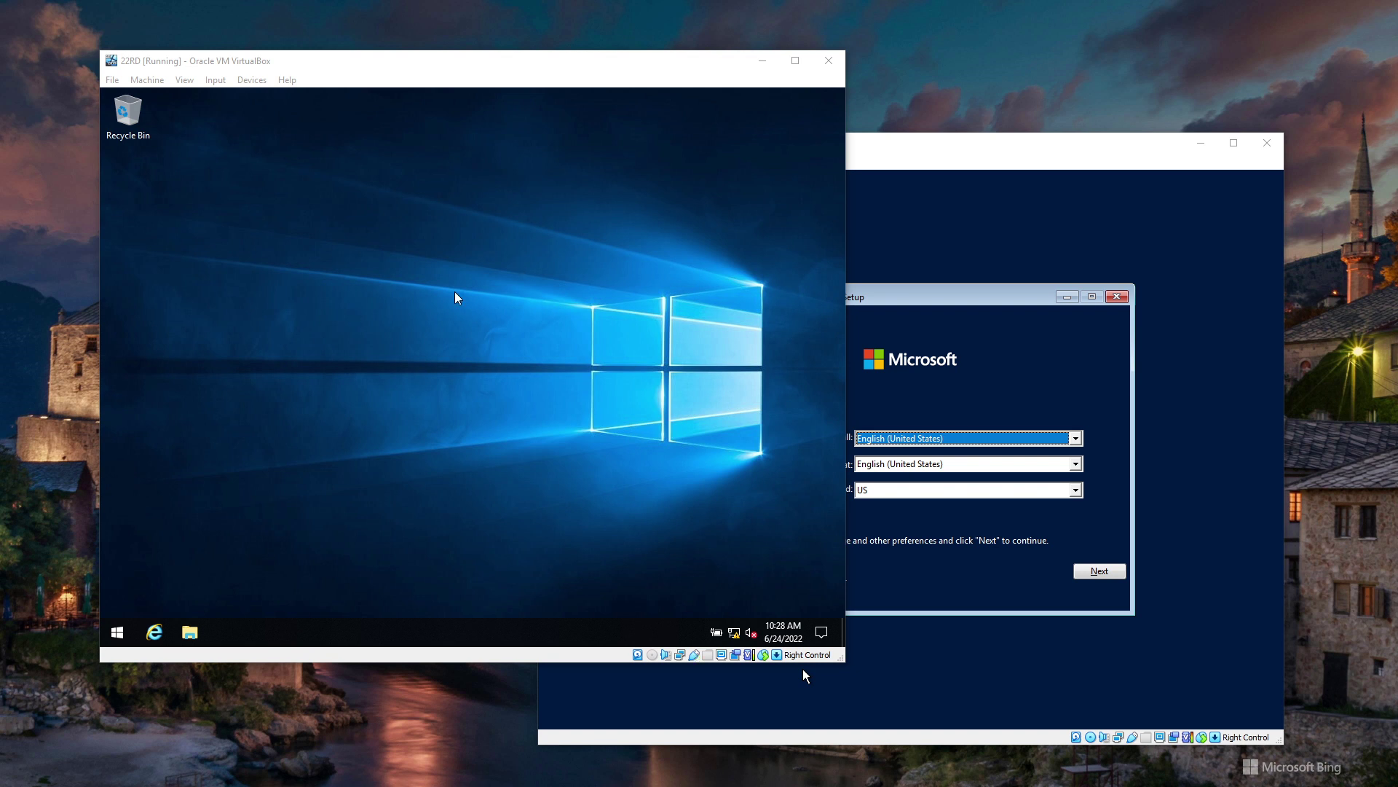
On the server VM, launch Registry Editor from a cmd prompt started via Win+R
left_click(899, 237)
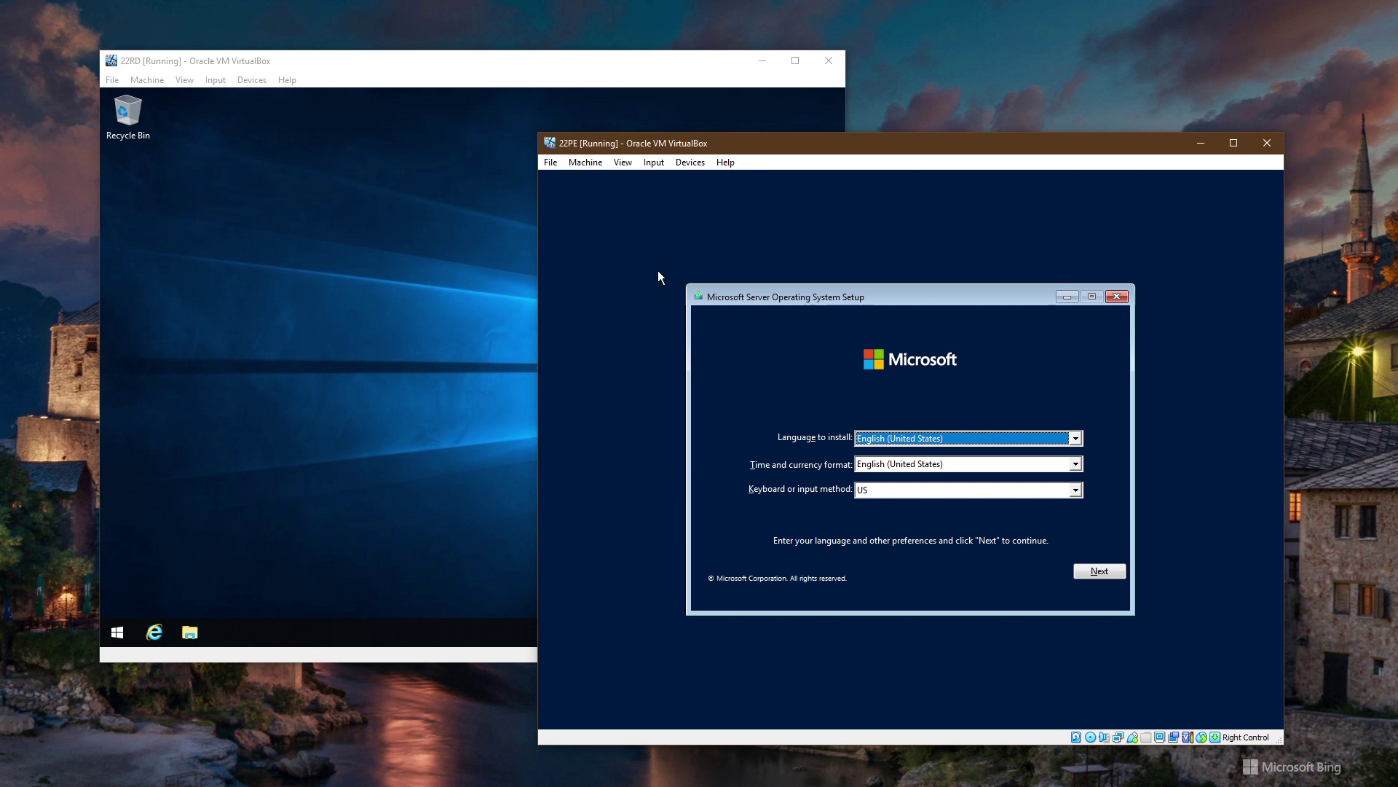
left_click(379, 373)
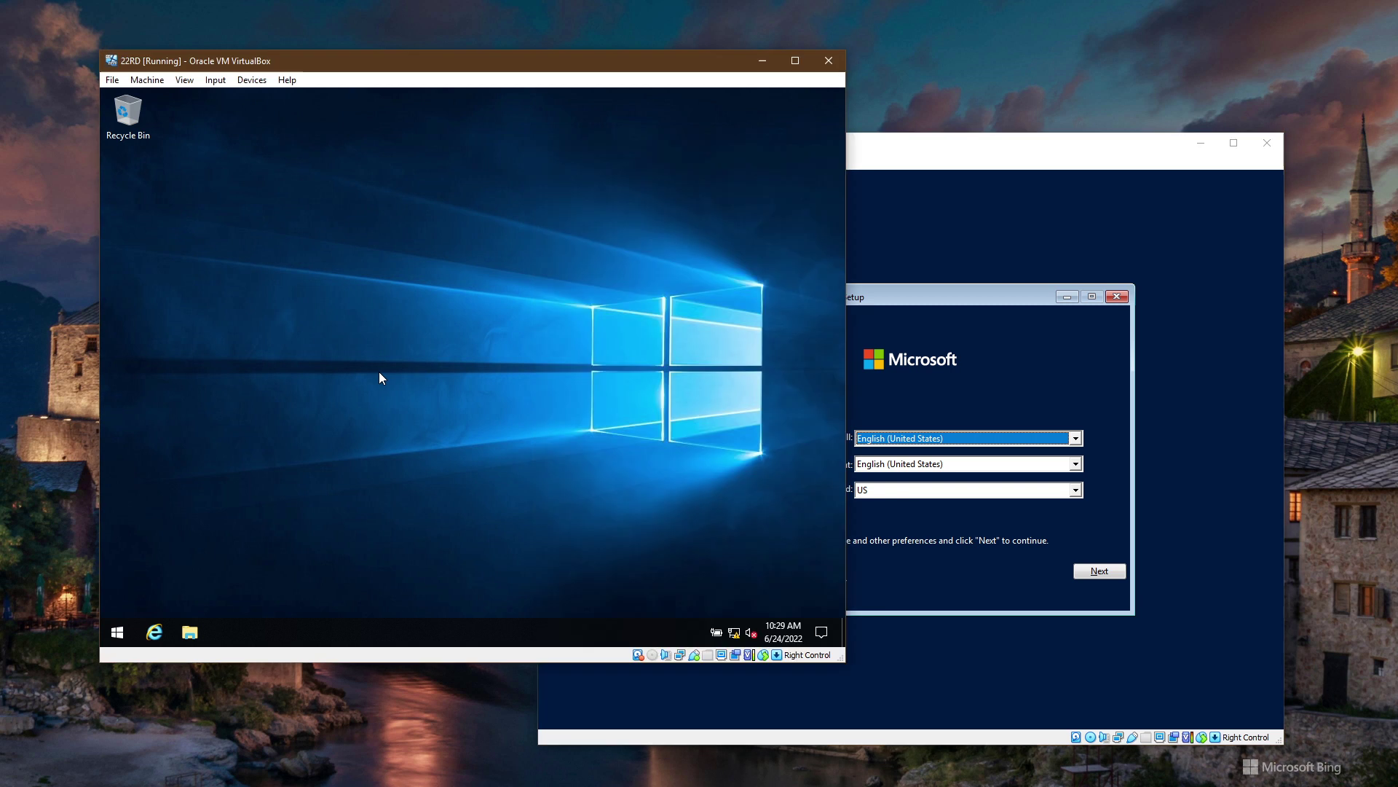
key("super+r")
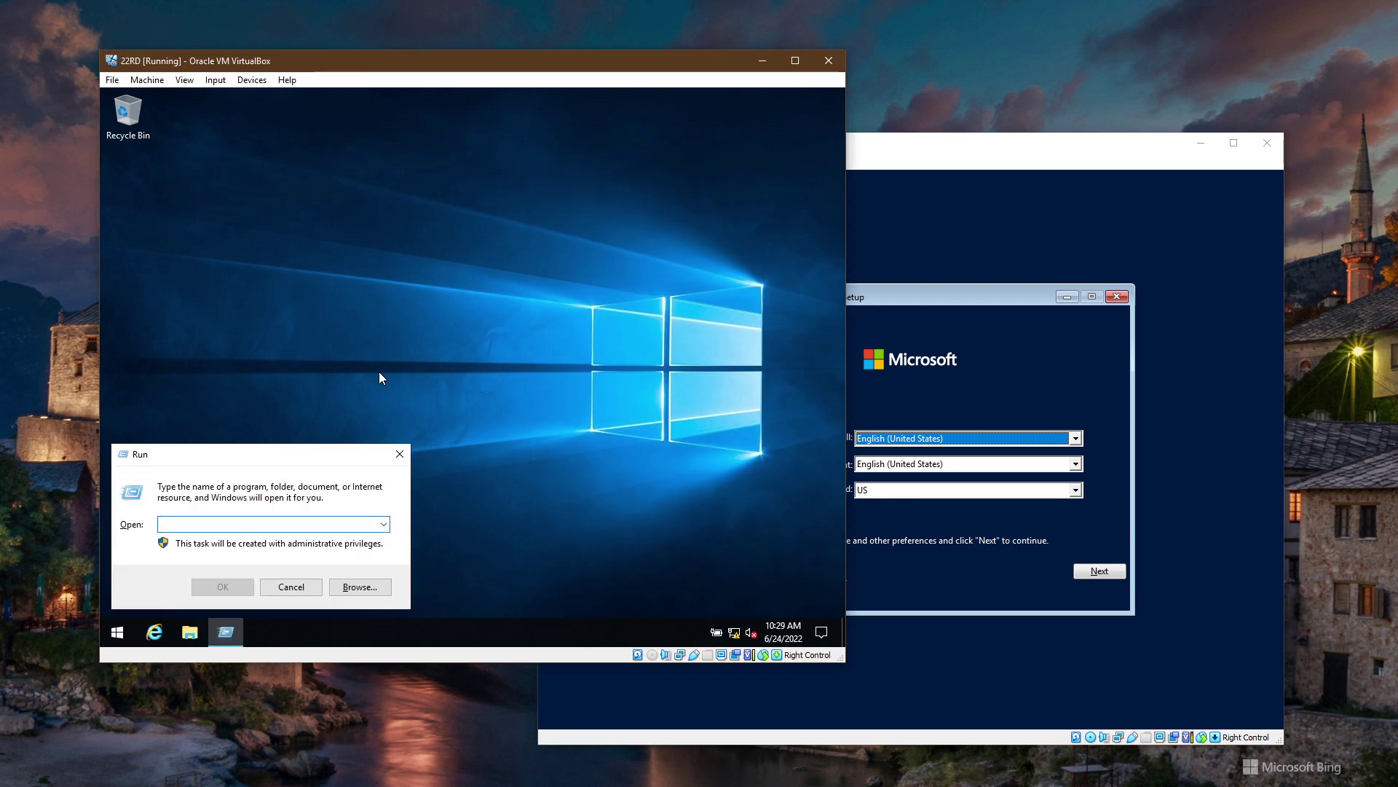
type("cmd")
key("Return")
type("rege")
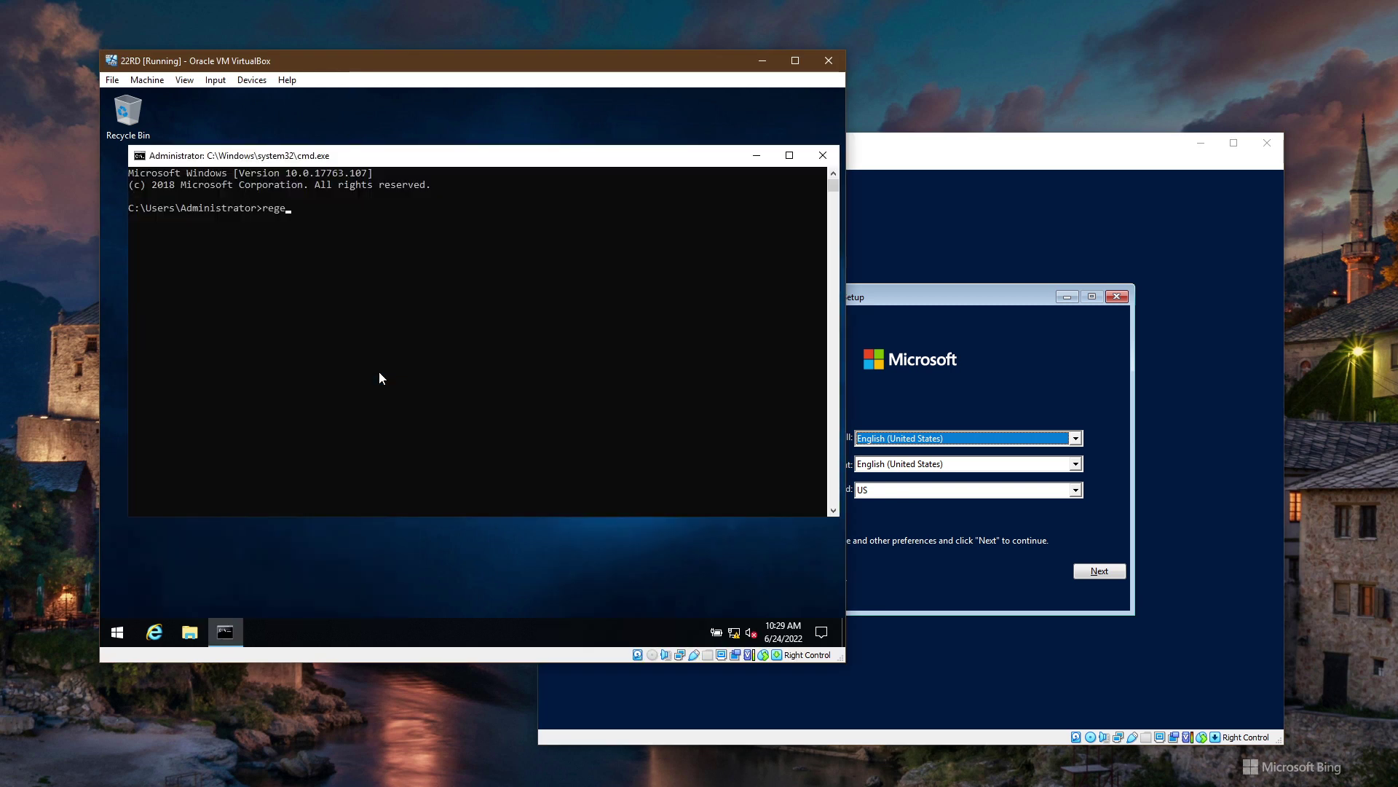
type("dit")
key("Return")
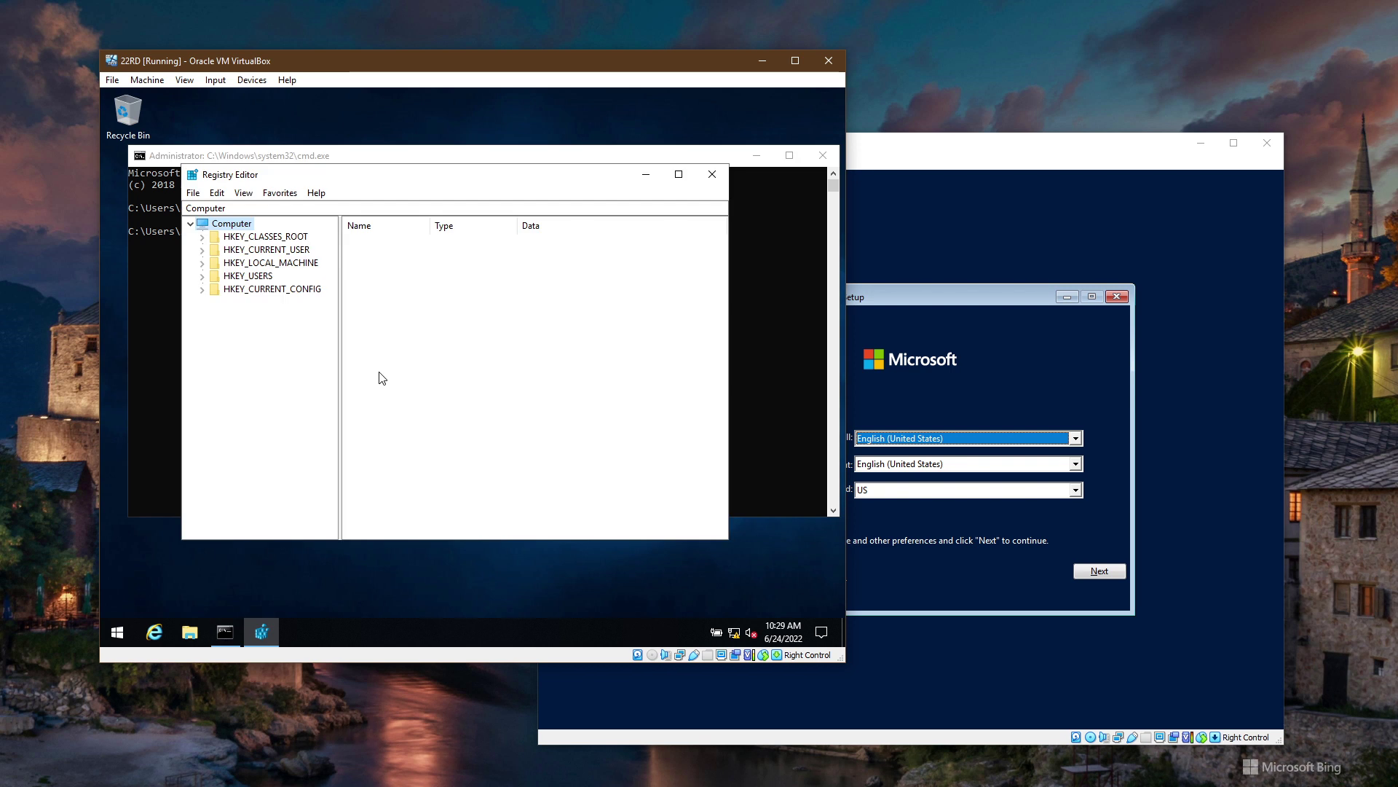
Navigate to HKLM\SYSTEM\CurrentControlSet\Control, then switch to the Windows Setup VM
key("Down")
key("Down")
key("Down")
key("Right")
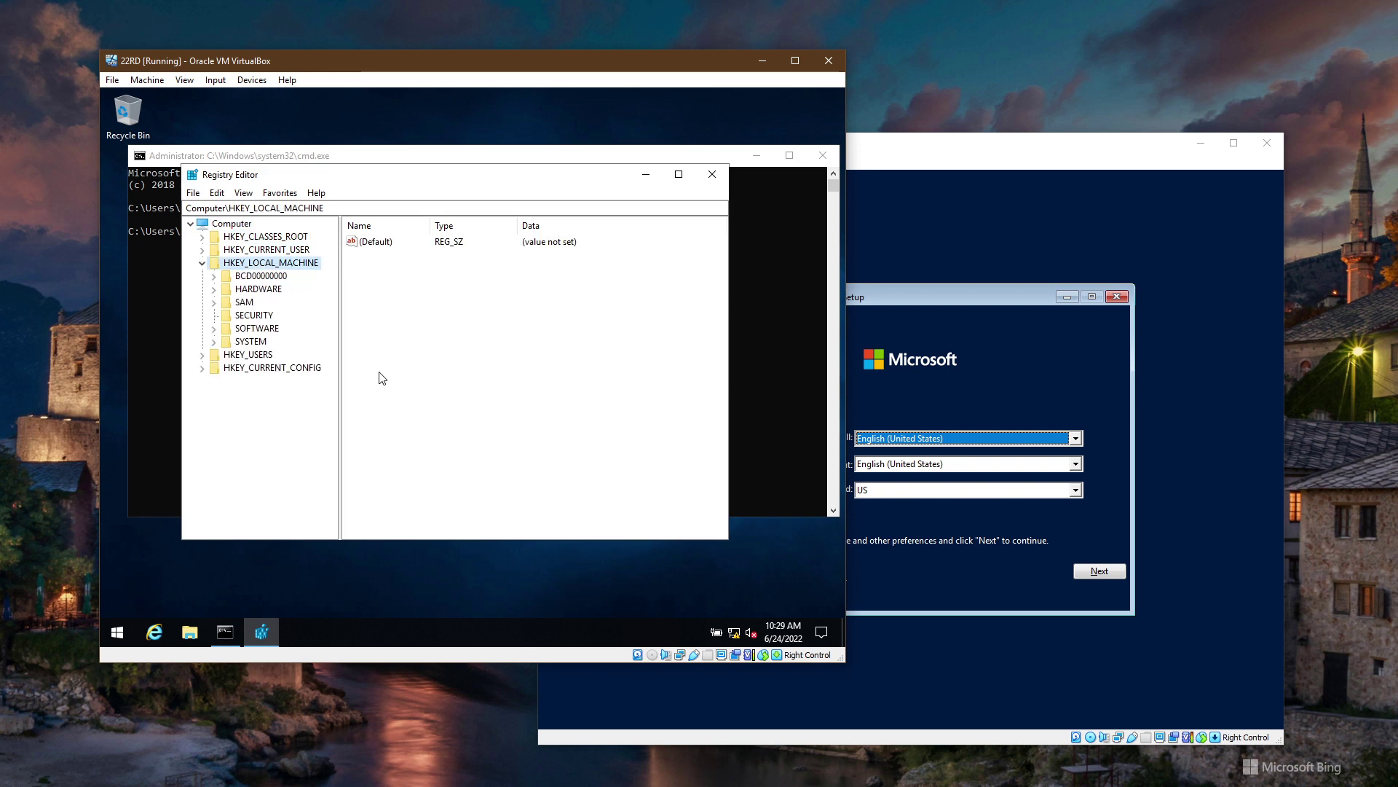
key("Down")
key("Down")
key("Down")
key("Down")
key("Down")
key("Down")
key("Right")
key("Down")
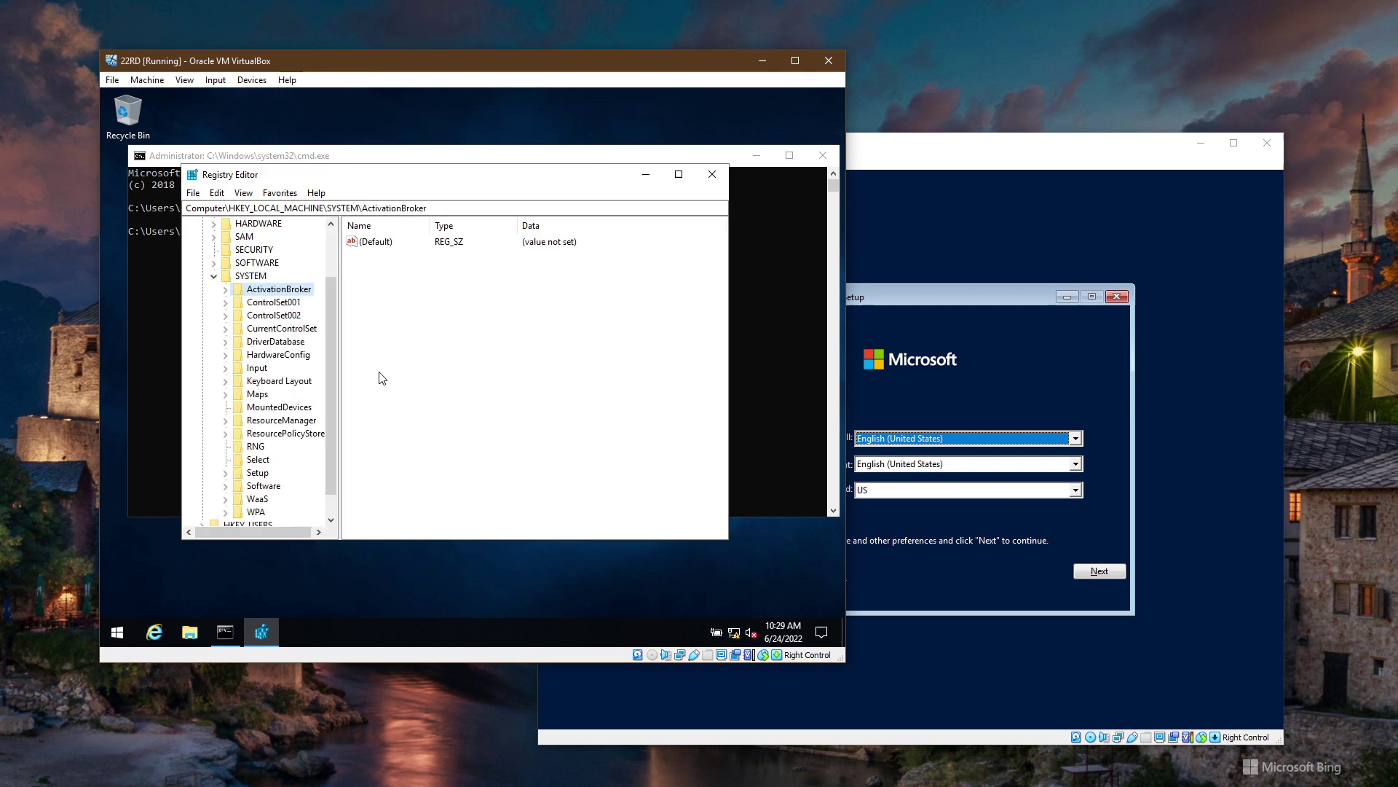
key("Down")
key("Down")
key("Down")
key("Right")
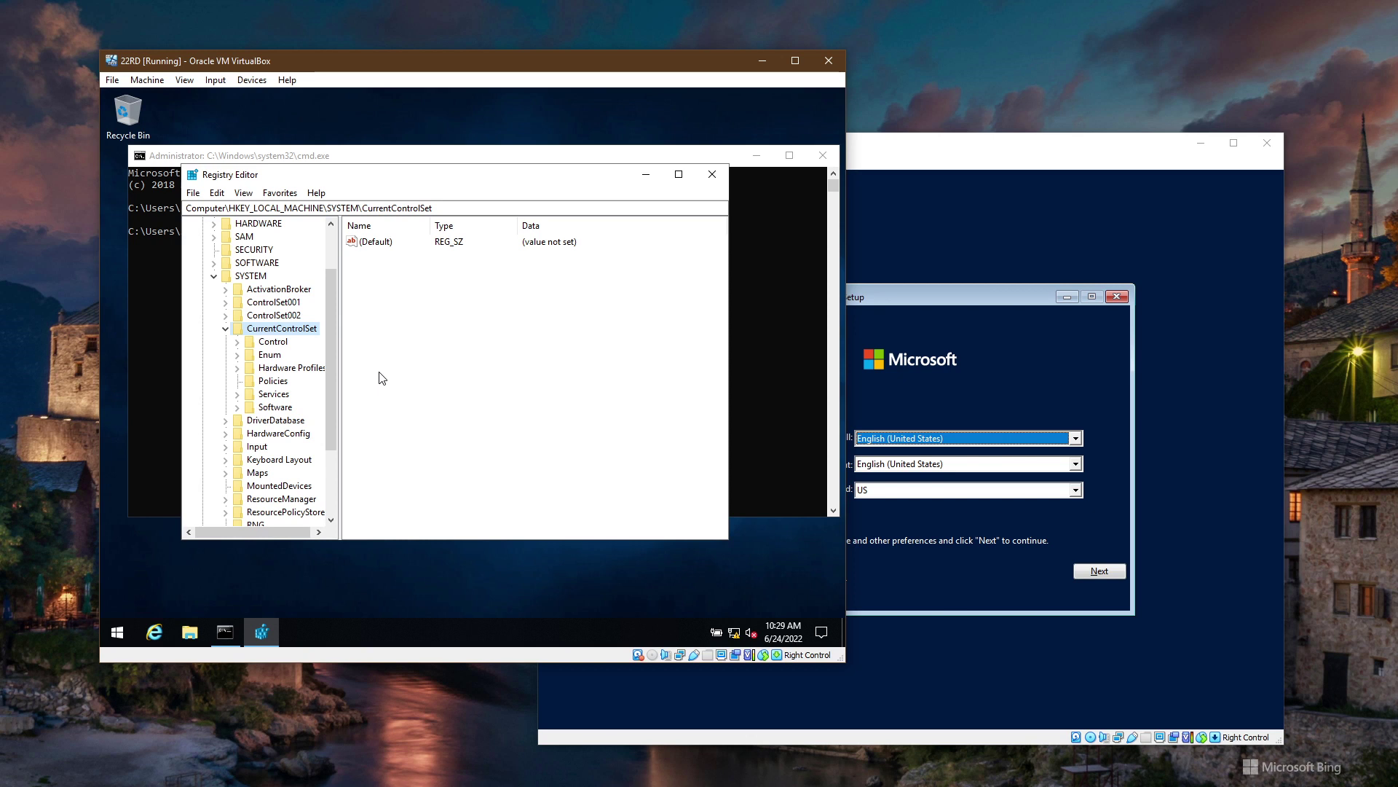
key("Down")
key("Right")
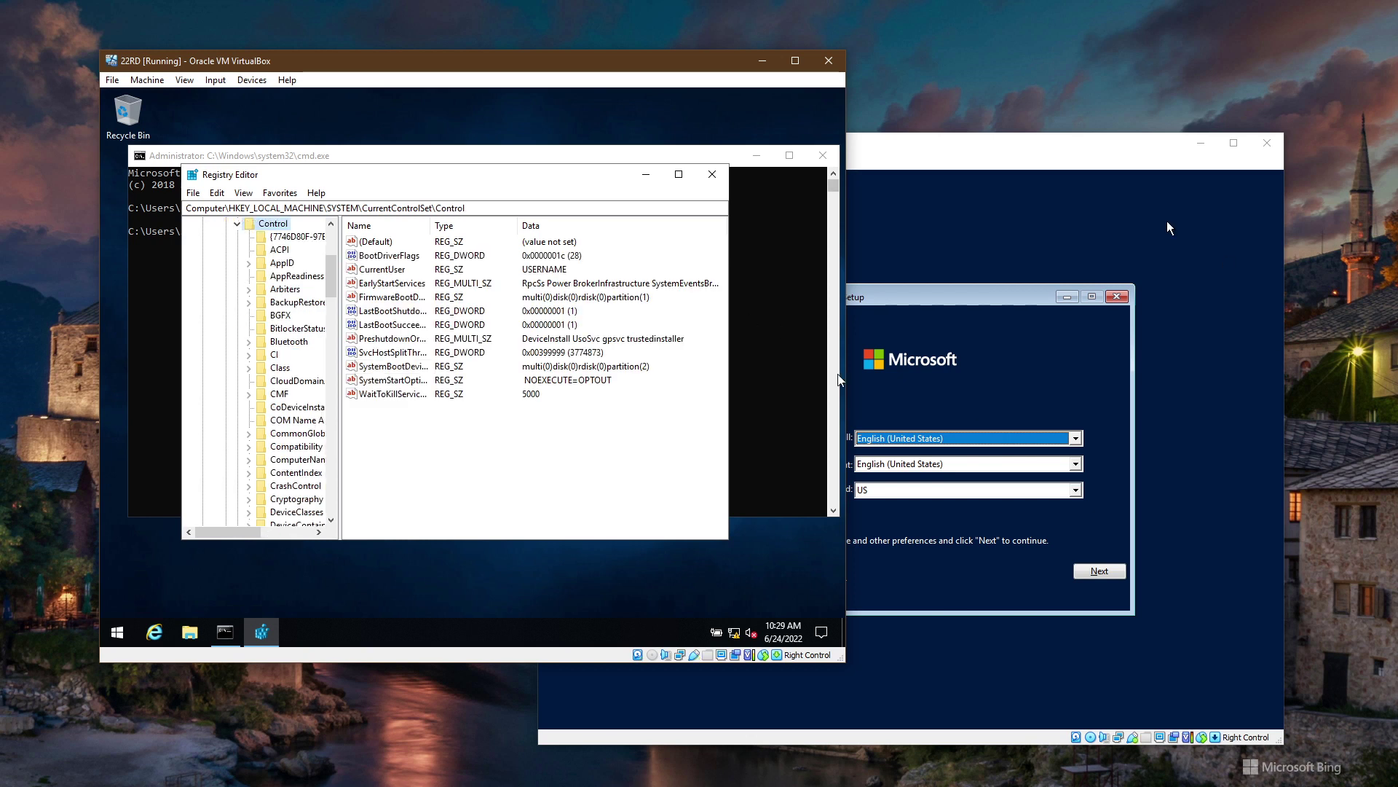
left_click(1019, 160)
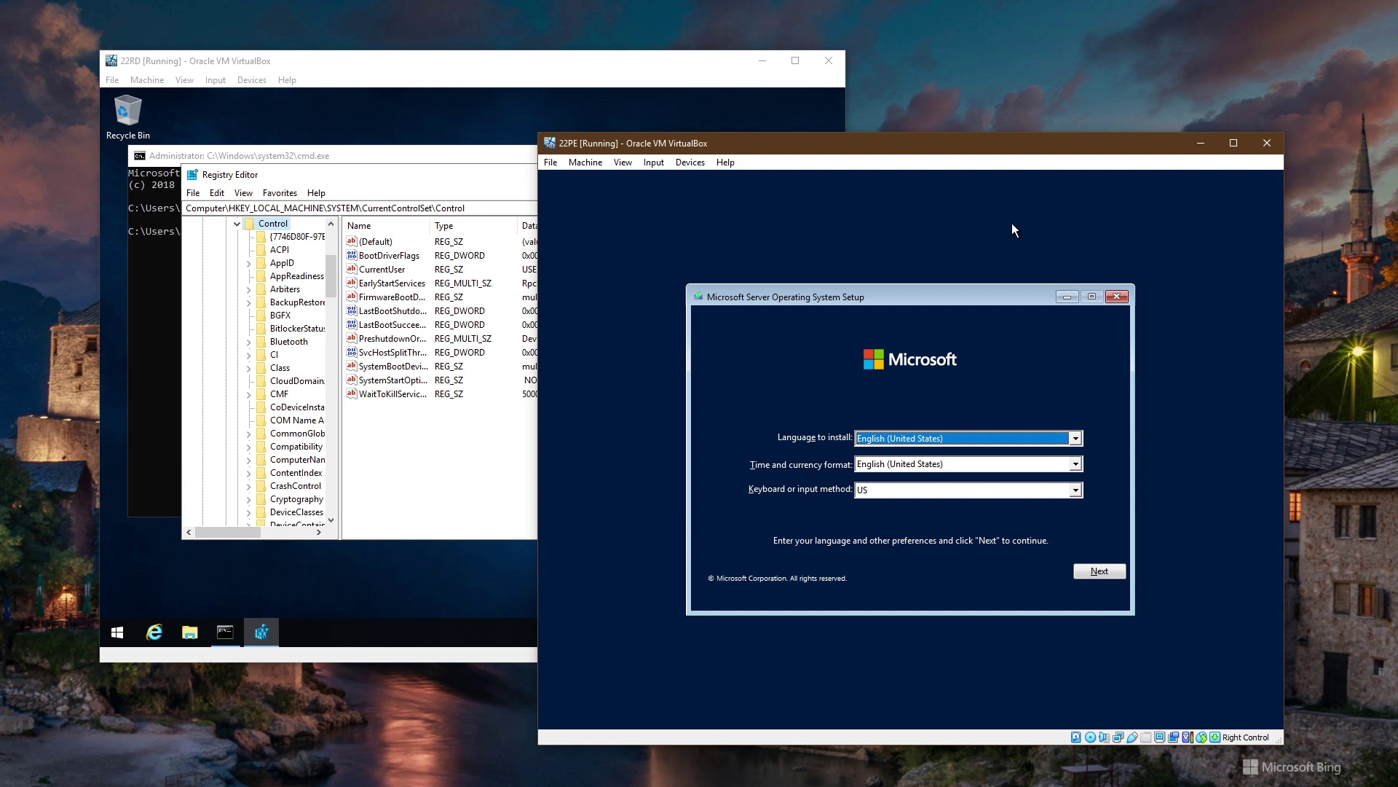
Launch Registry Editor from a Shift+F10 command prompt inside Windows Setup
key("shift+F10")
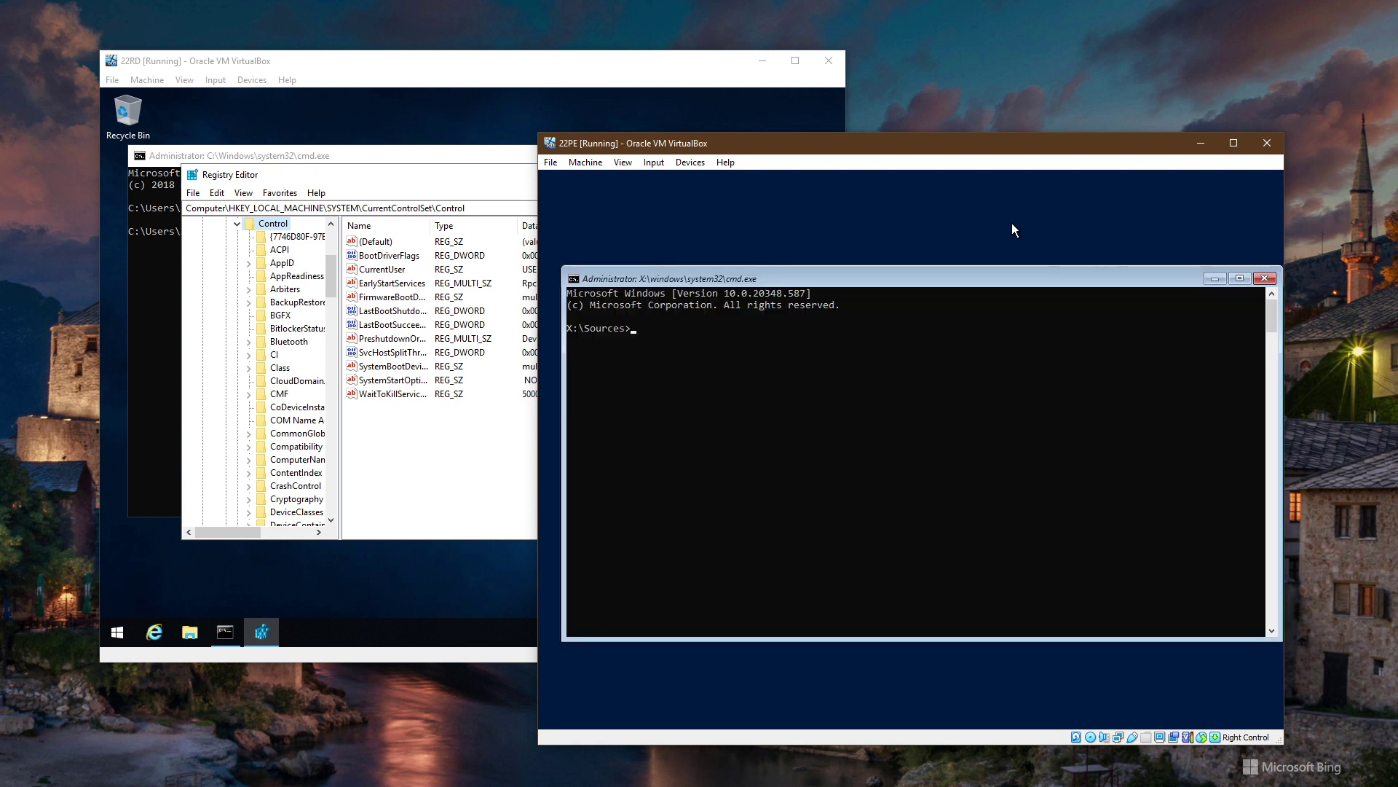
type("regedit")
key("Return")
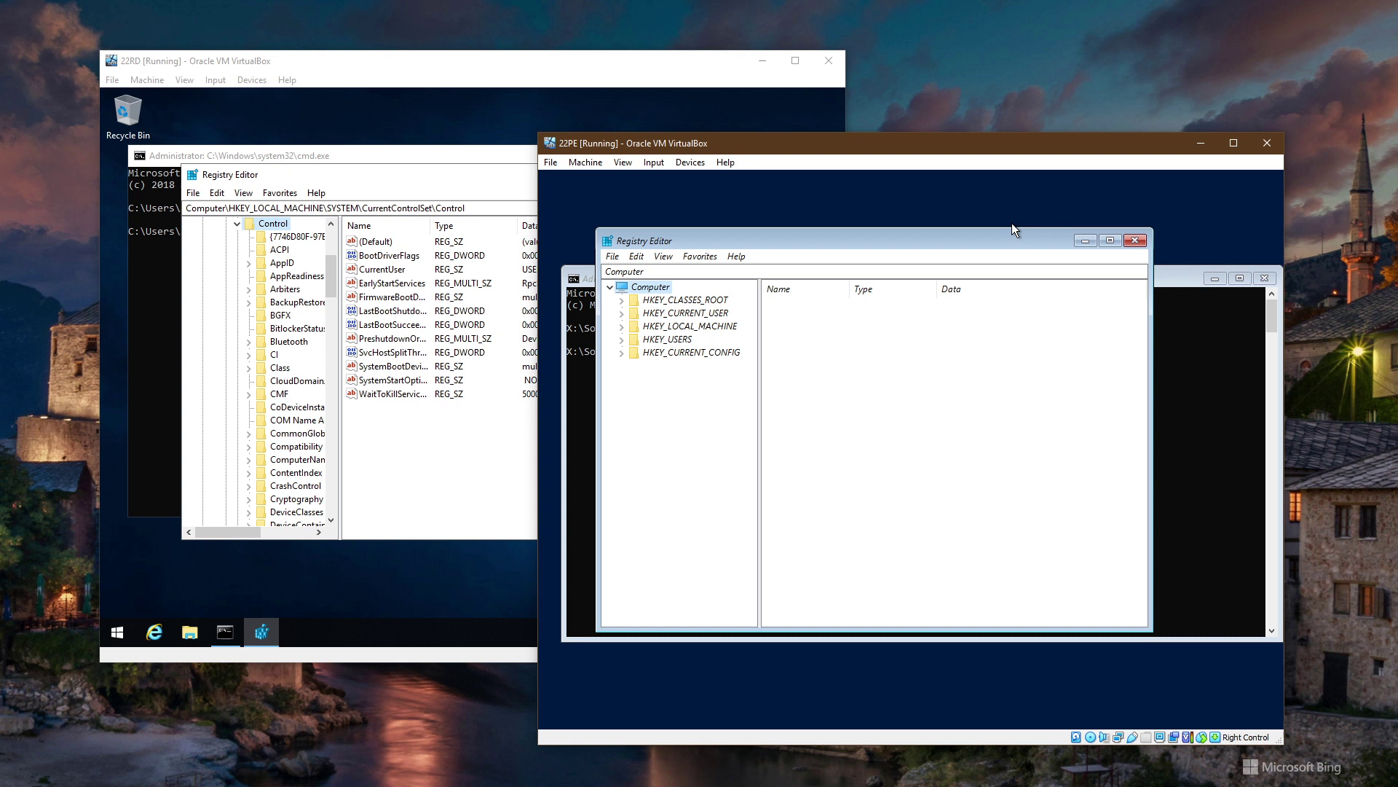
Browse to HKLM\SYSTEM\CurrentControlSet\Control and select the MiniNT key
key("Down")
key("Down")
key("Down")
key("Down")
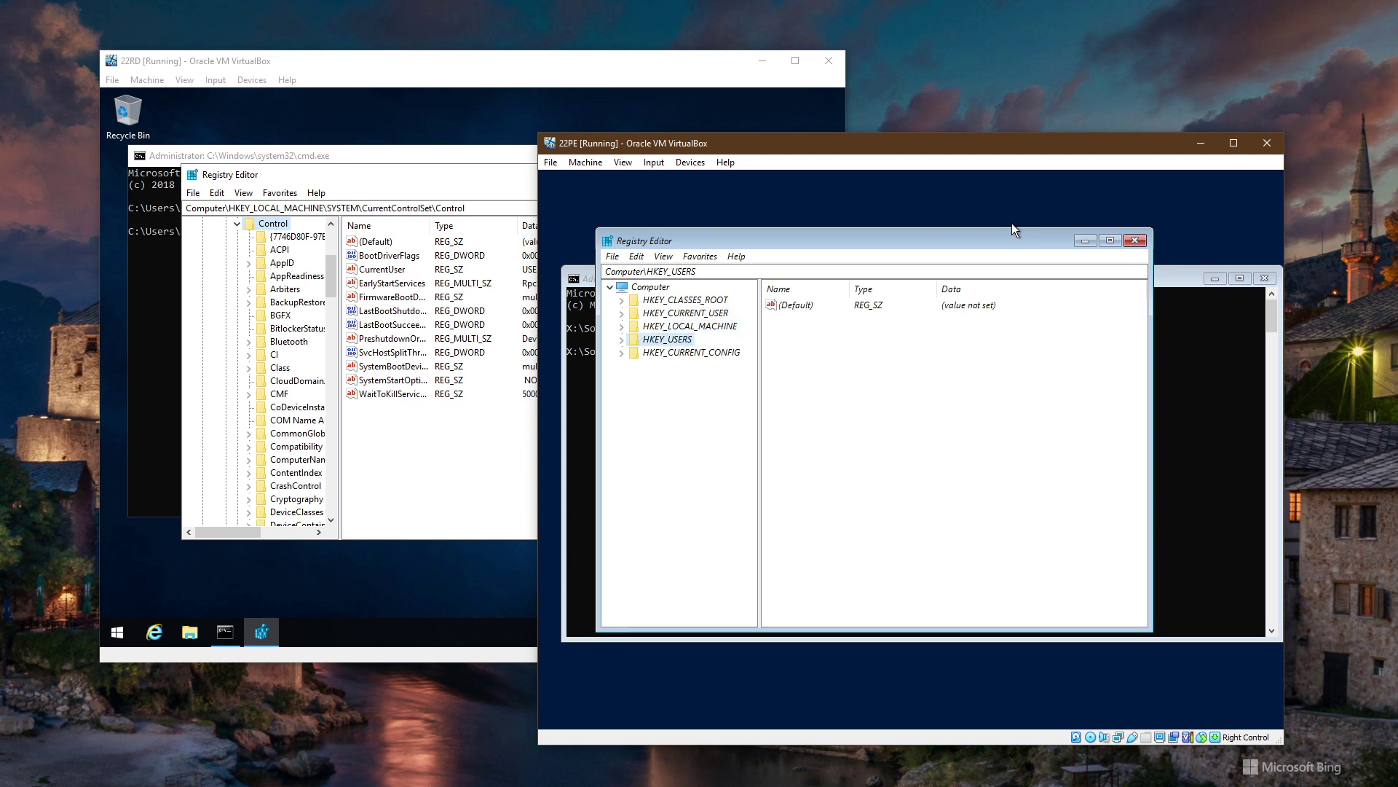
key("Up")
key("Right")
key("Down")
key("Down")
key("Down")
key("Down")
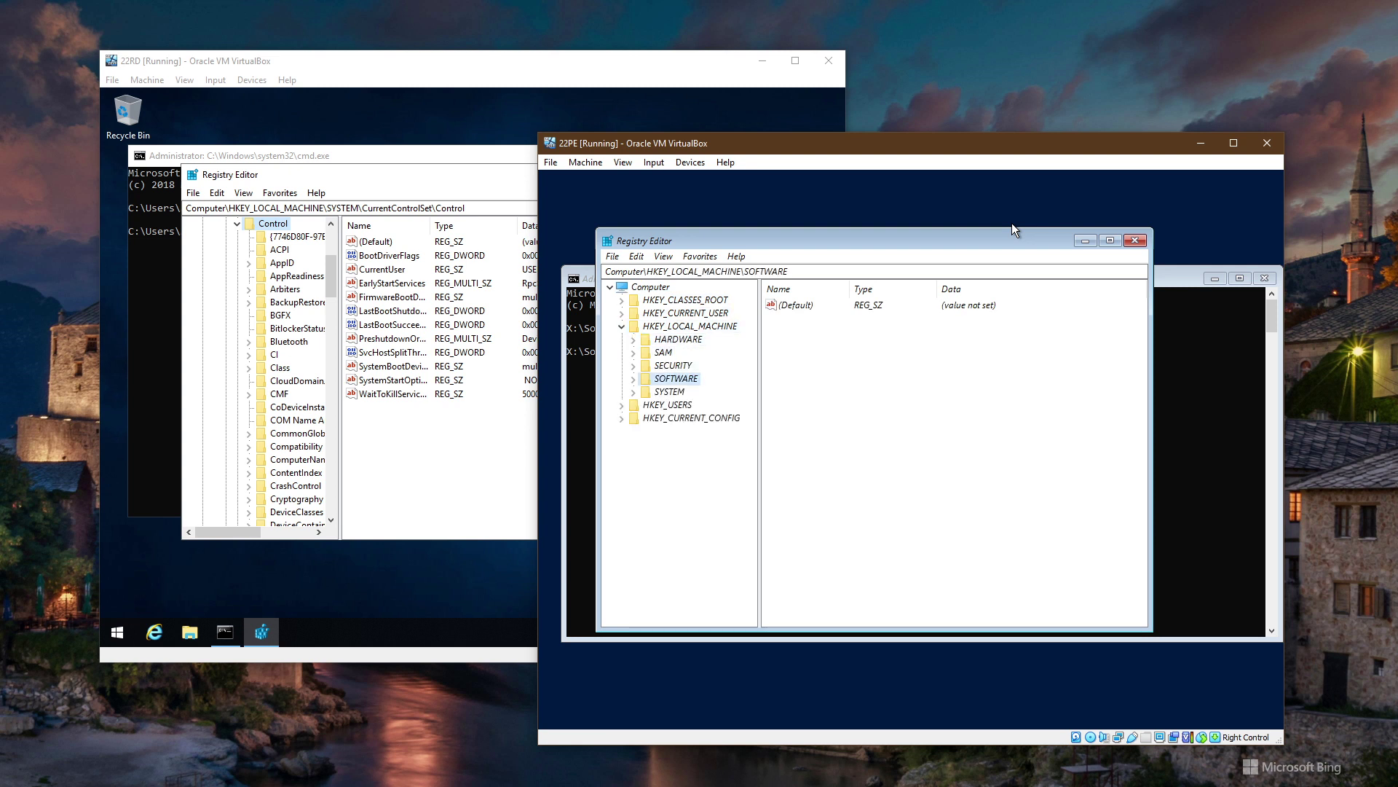
key("Down")
key("Right")
key("Down")
key("Down")
key("Right")
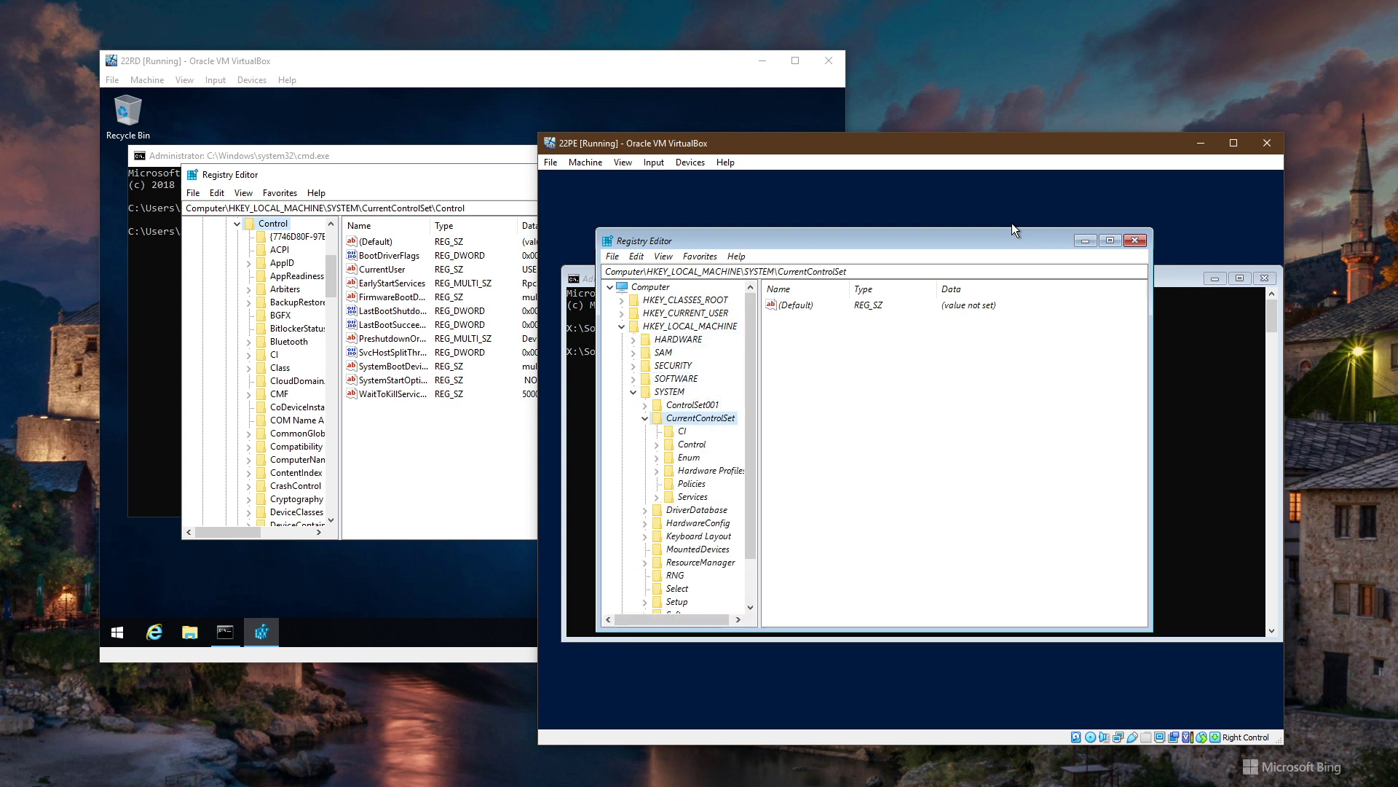
key("Down")
key("Down")
key("Right")
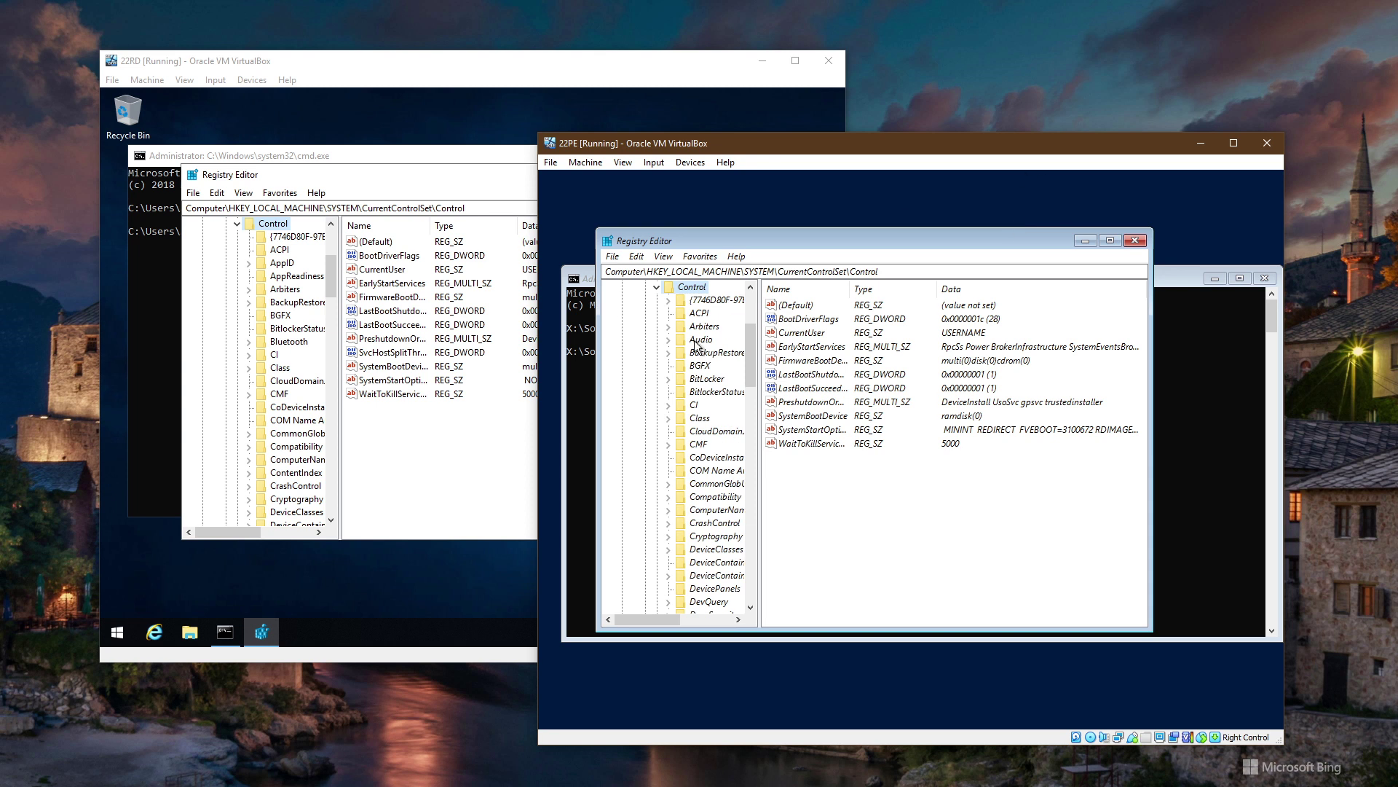
scroll(686, 524, "down", 10)
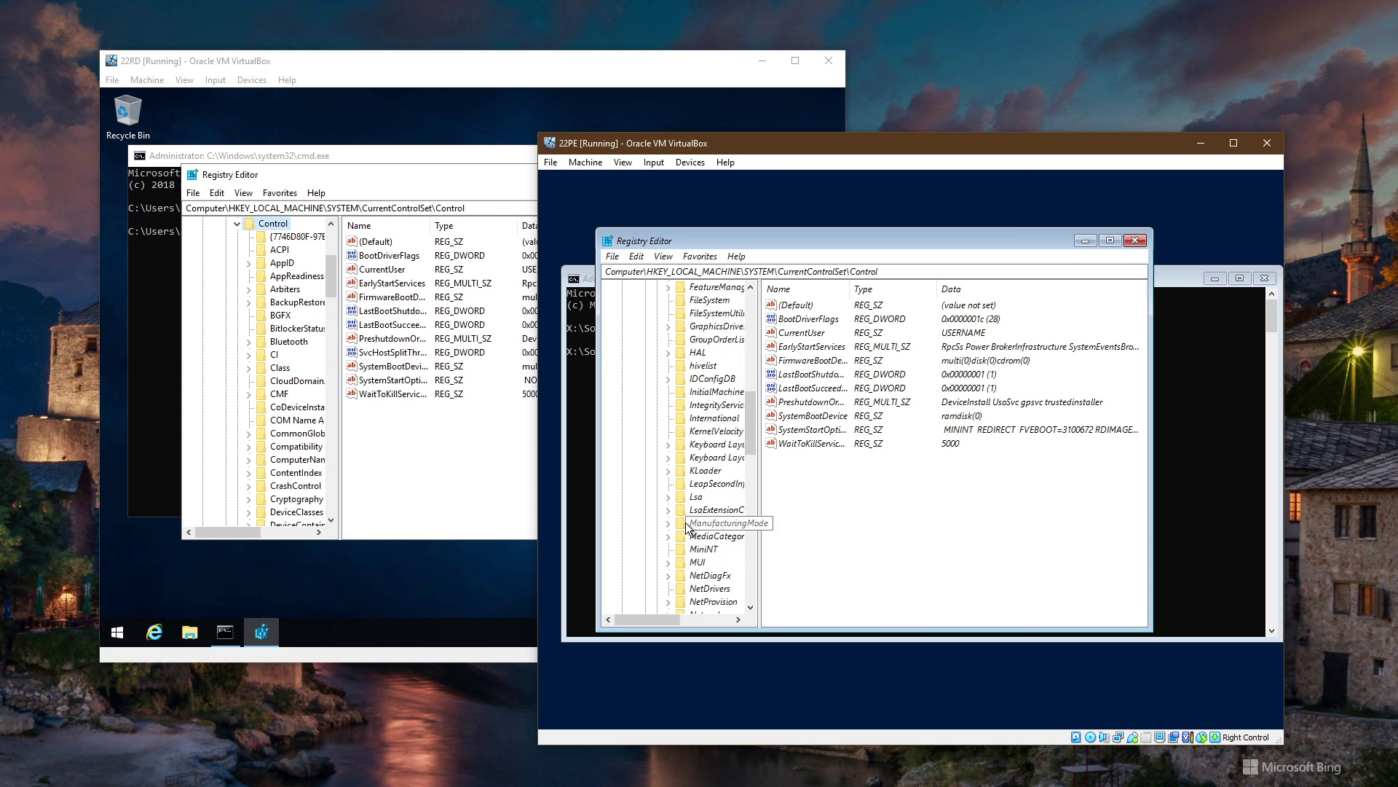
left_click(711, 551)
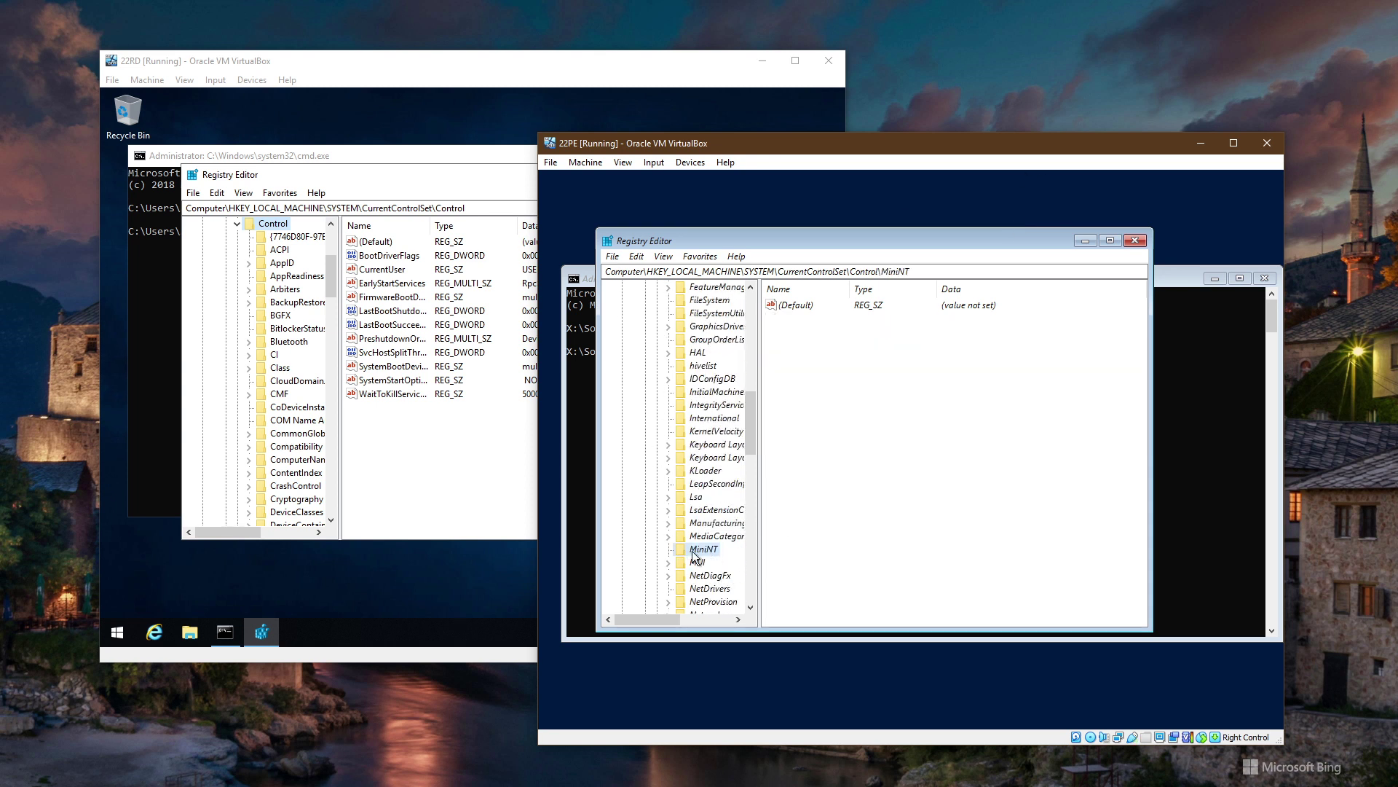
scroll(296, 451, "down", 7)
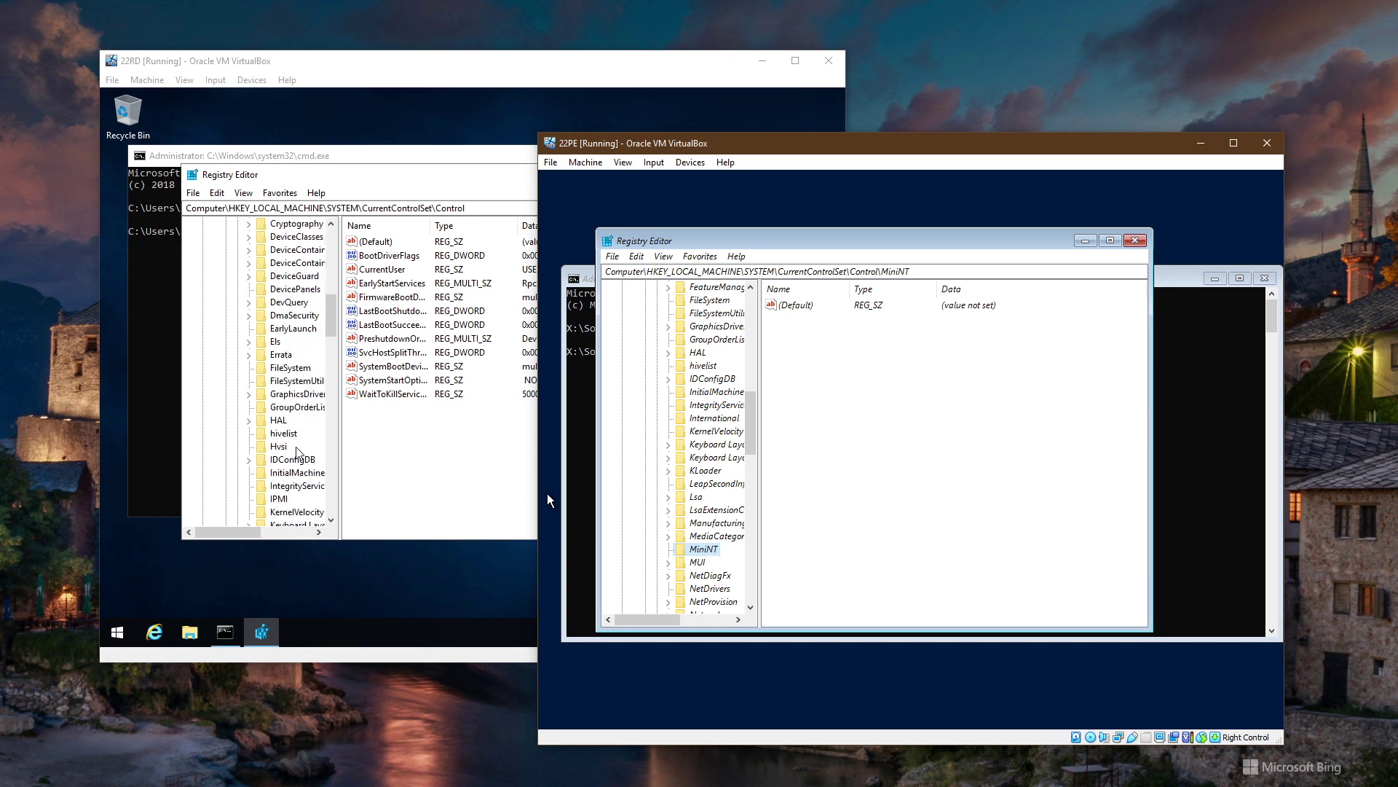
scroll(297, 451, "down", 3)
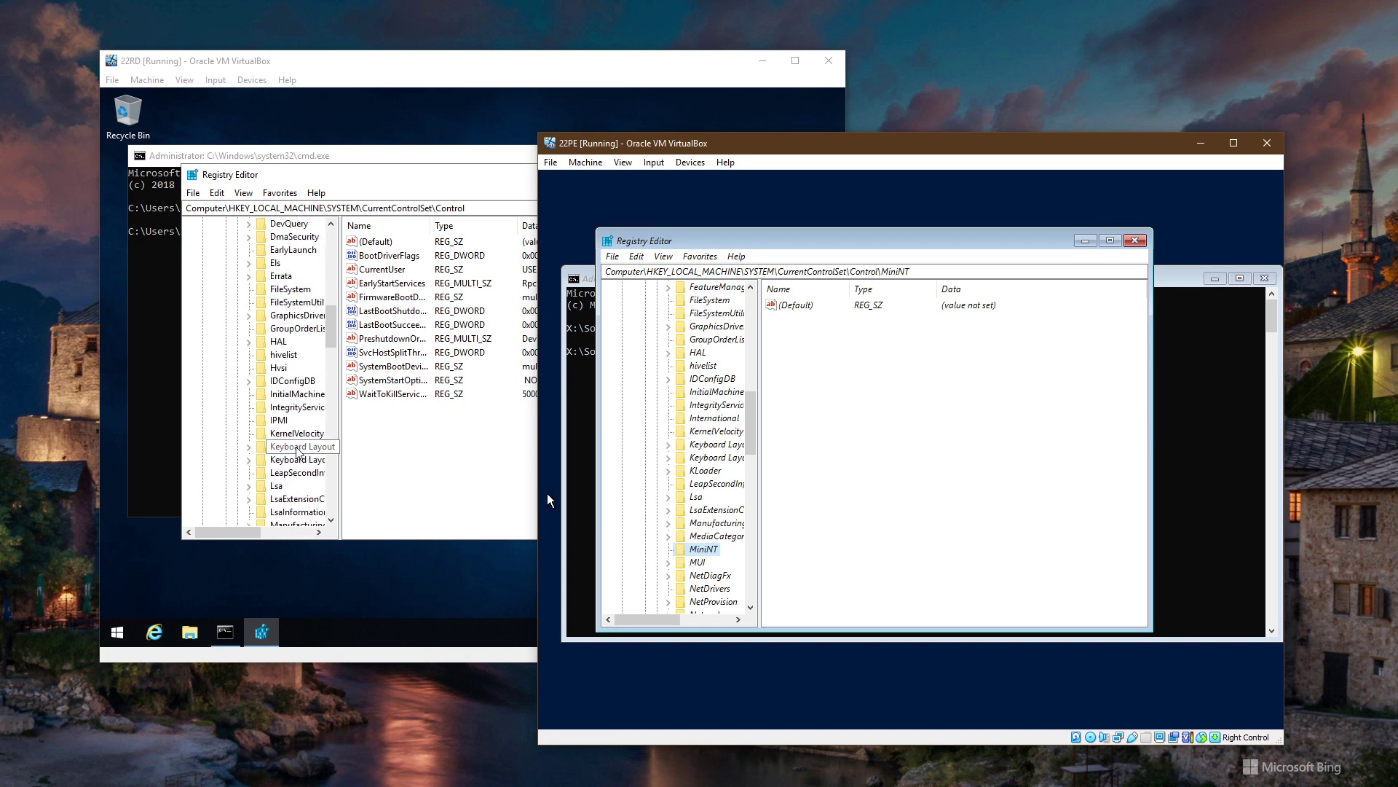
scroll(296, 452, "down", 2)
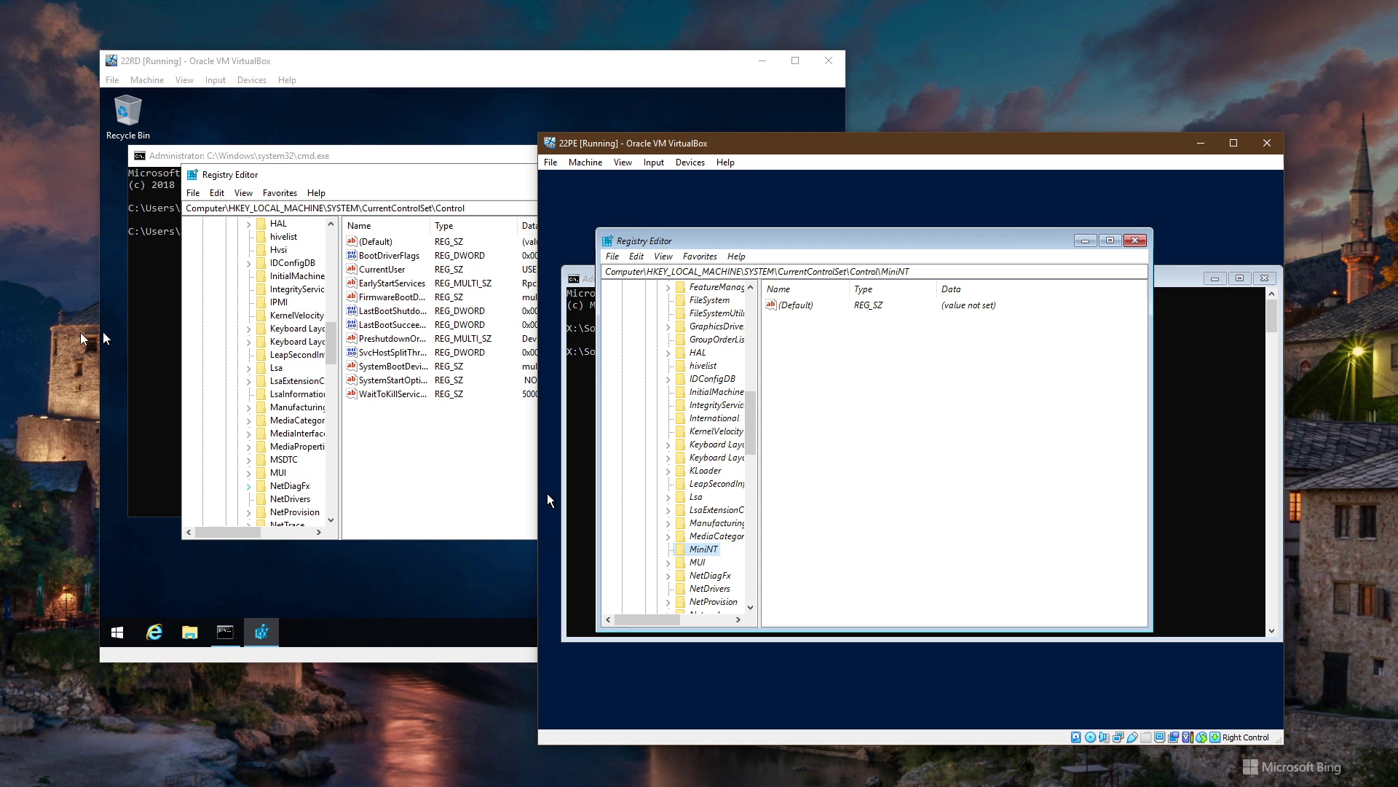
scroll(272, 385, "up", 2)
scroll(272, 385, "up", 4)
scroll(272, 384, "up", 5)
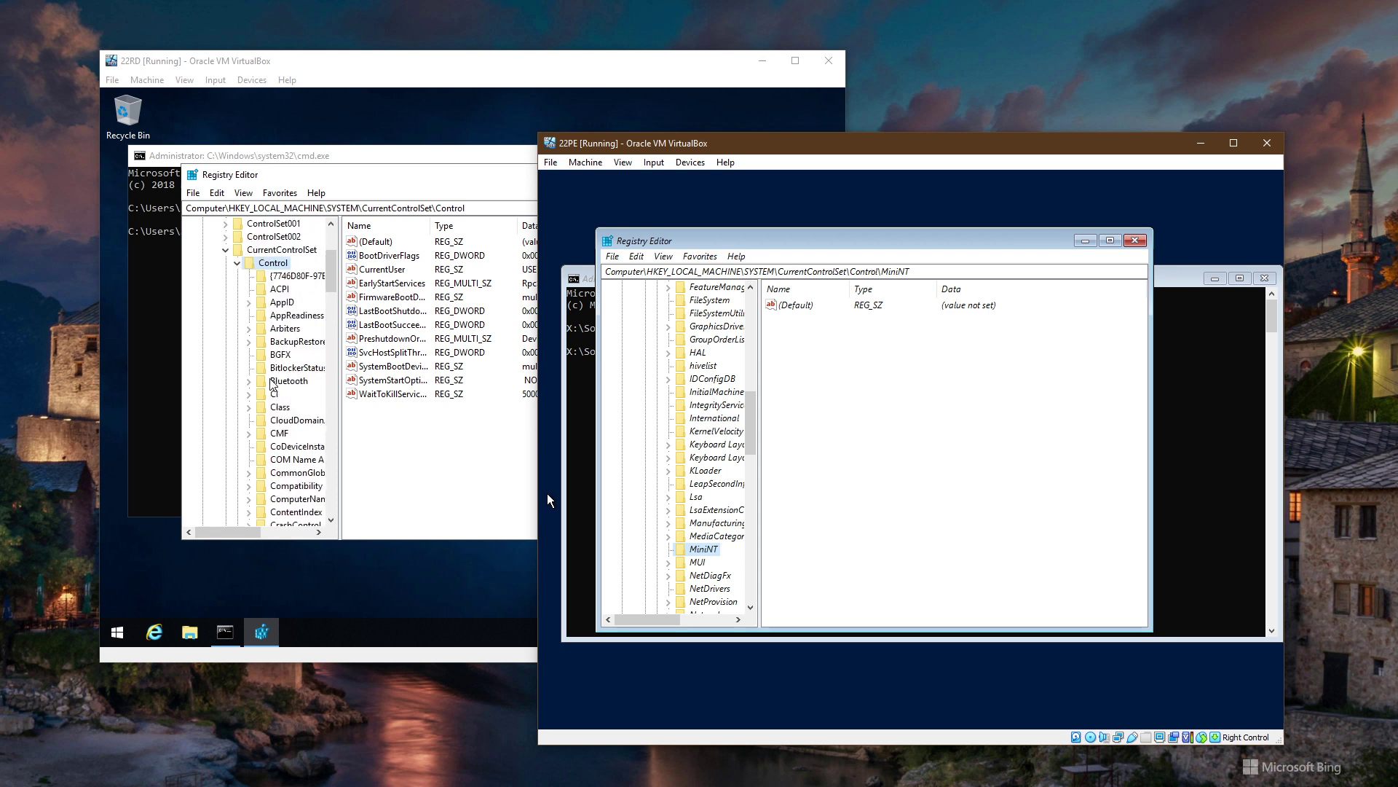
scroll(272, 385, "up", 4)
Create a new key named MiniNt under CurrentControlSet\Control through the New > Key menu
right_click(283, 380)
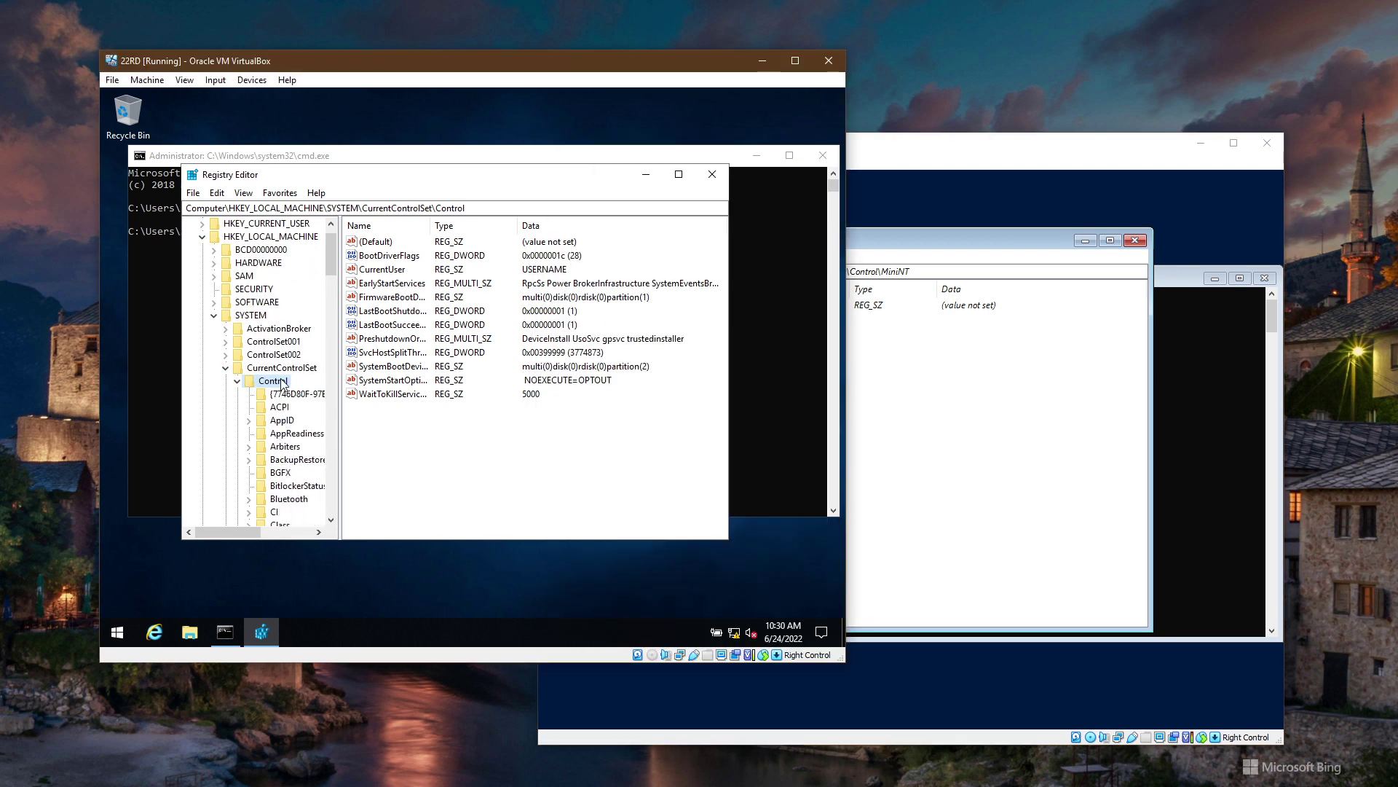
mouse_move(328, 405)
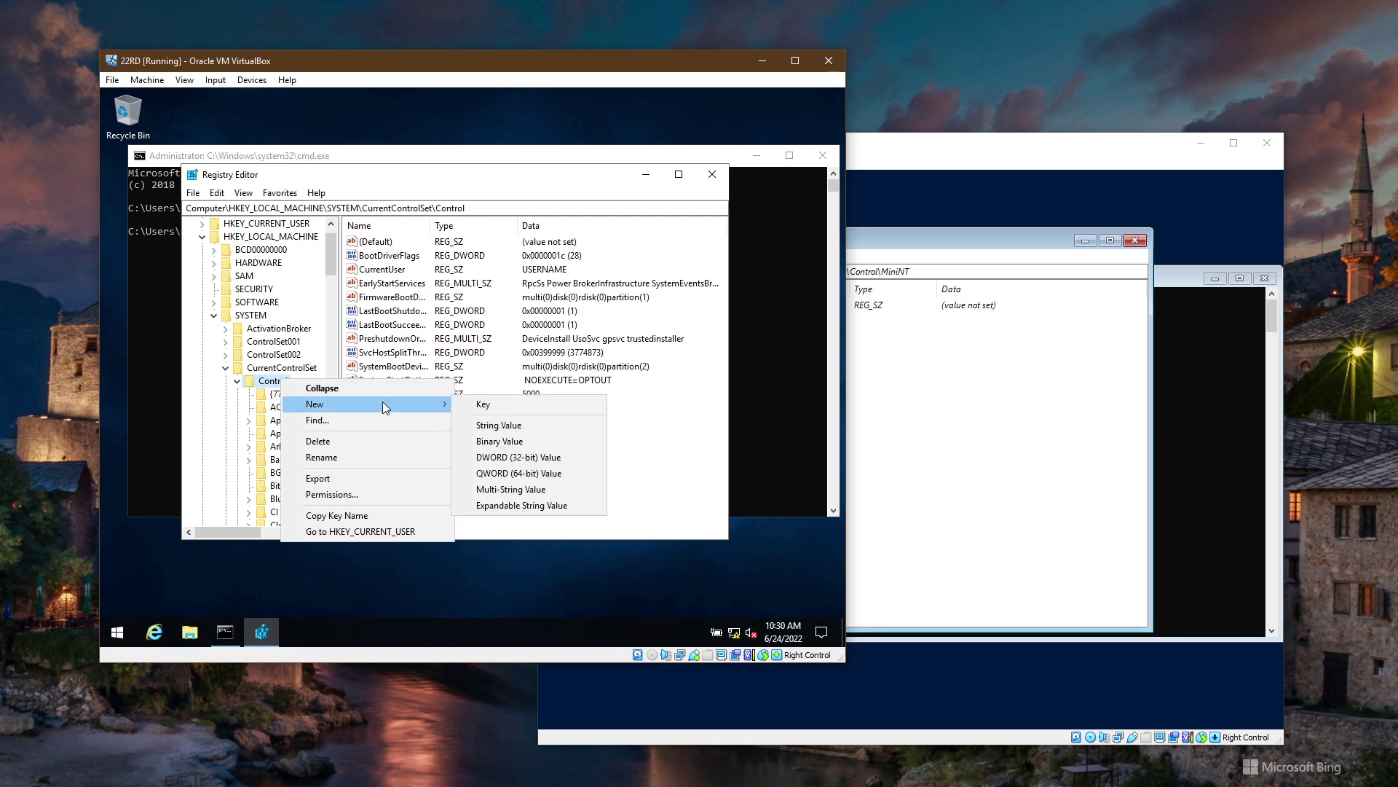
left_click(503, 404)
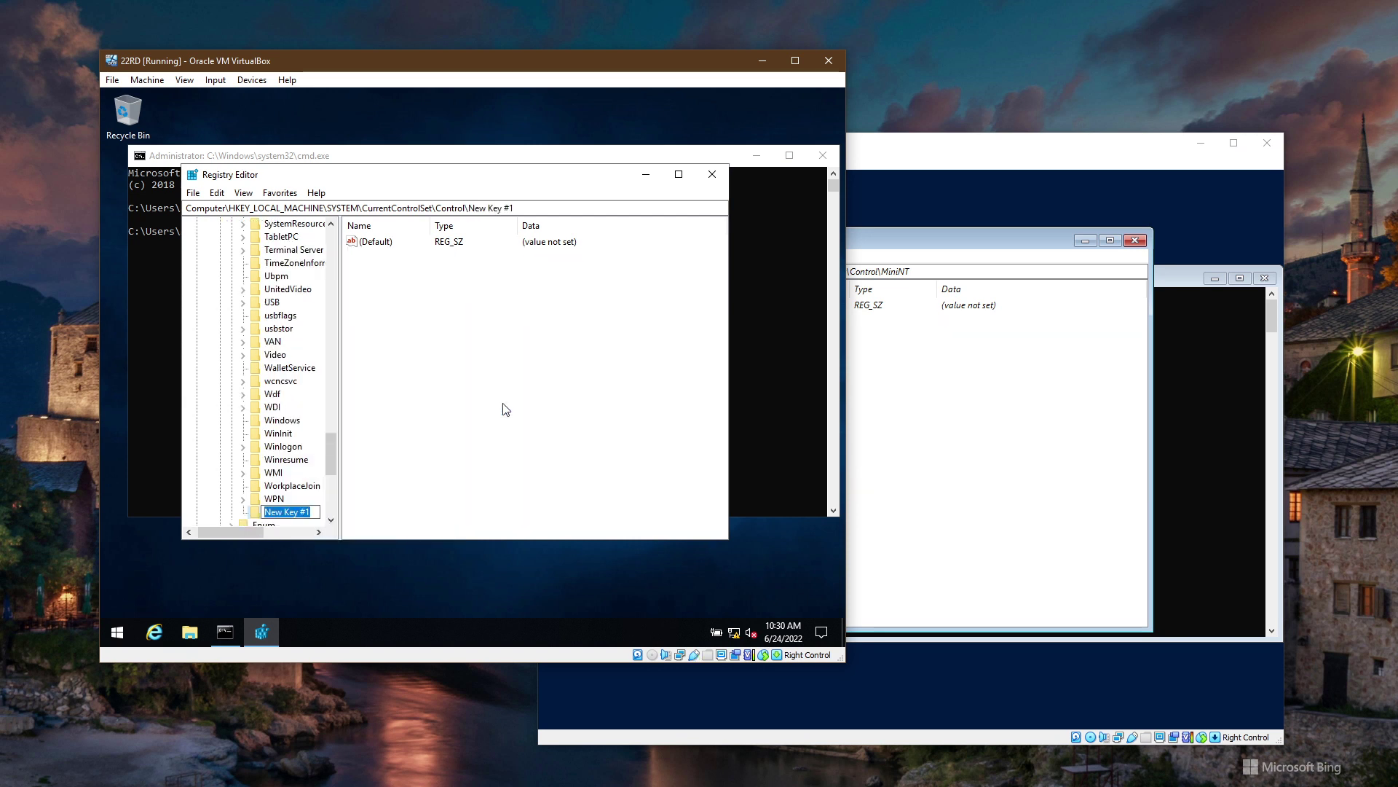
type("MiniNt")
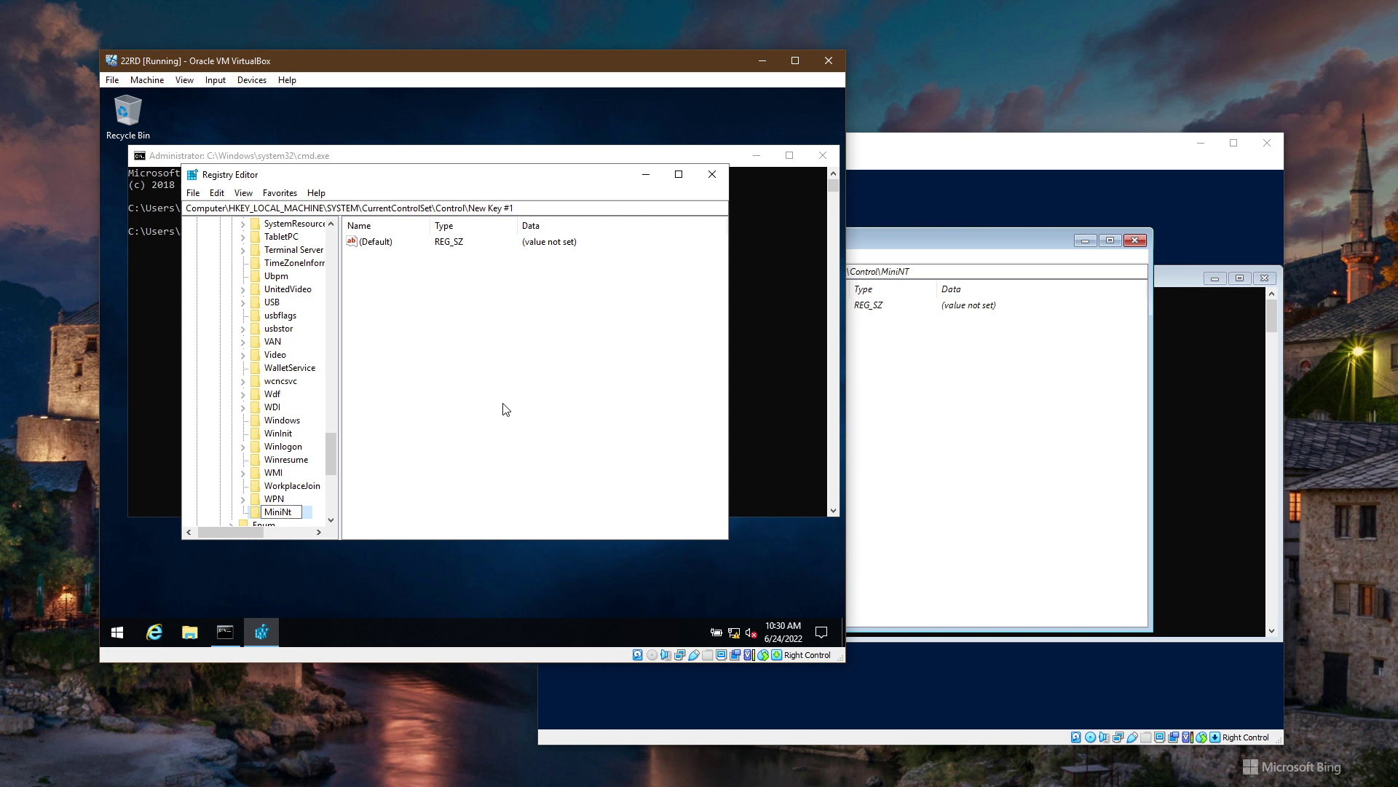
key("Return")
Launch Event Viewer with eventvwr and open the Windows Logs > Security log, maximized
left_click(155, 426)
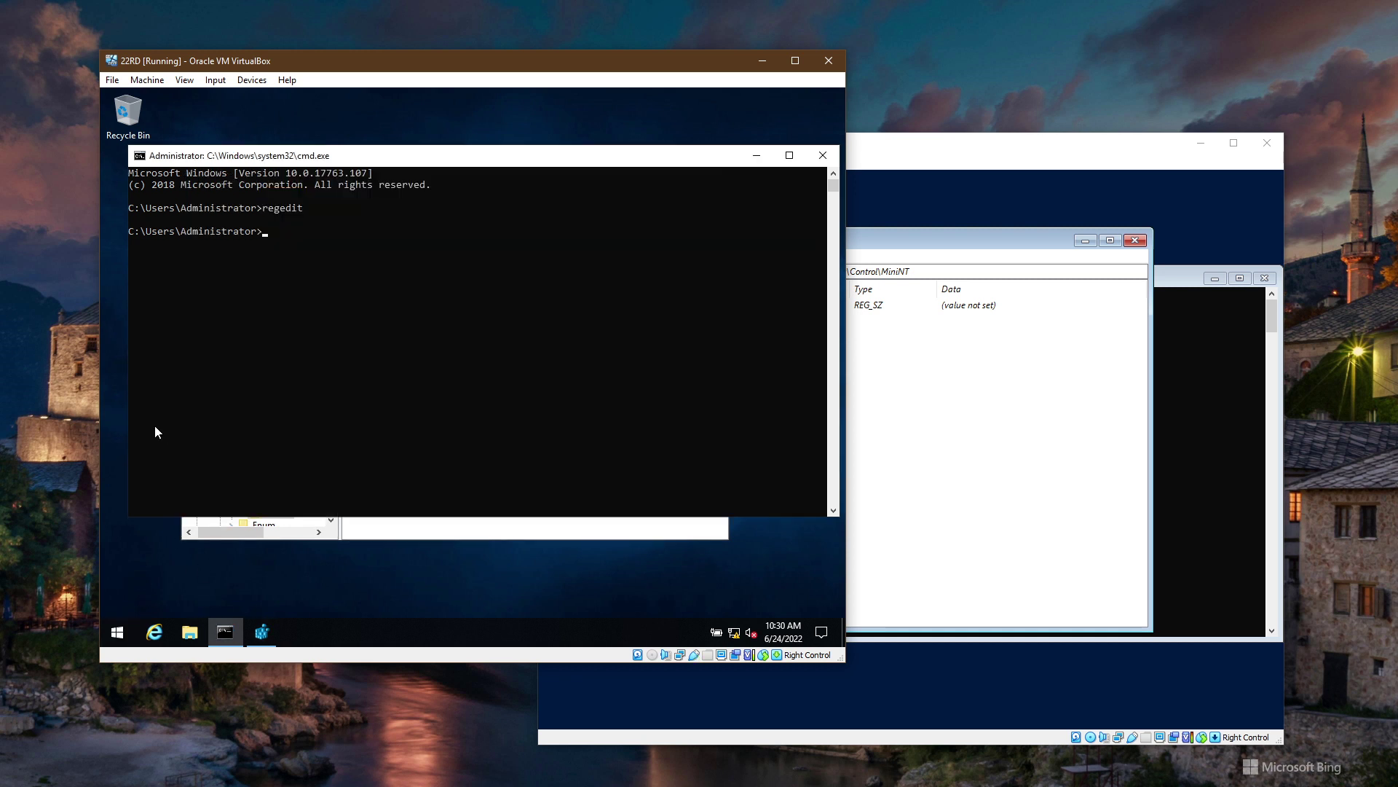
type("eventvw")
type("r")
key("Return")
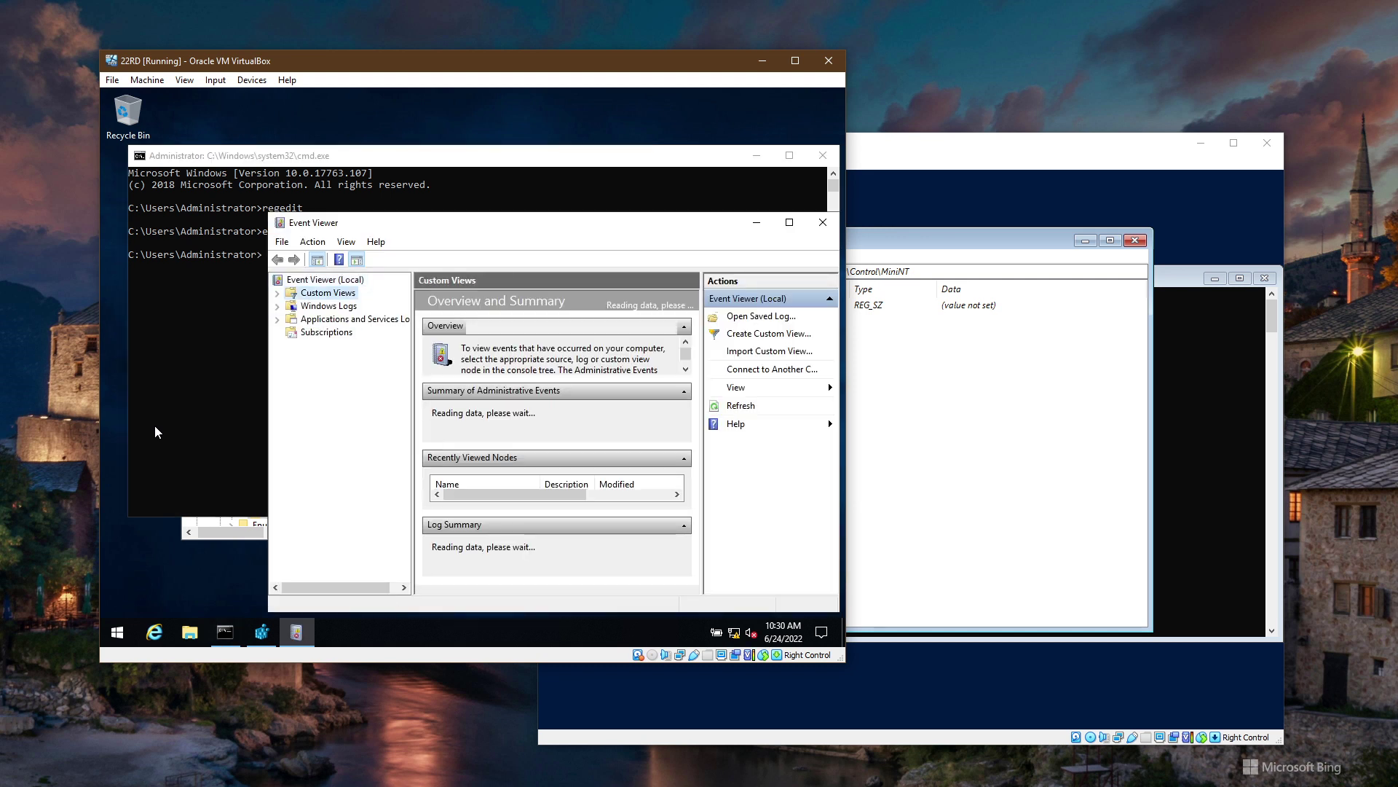
key("Down")
key("Right")
key("Down")
key("Down")
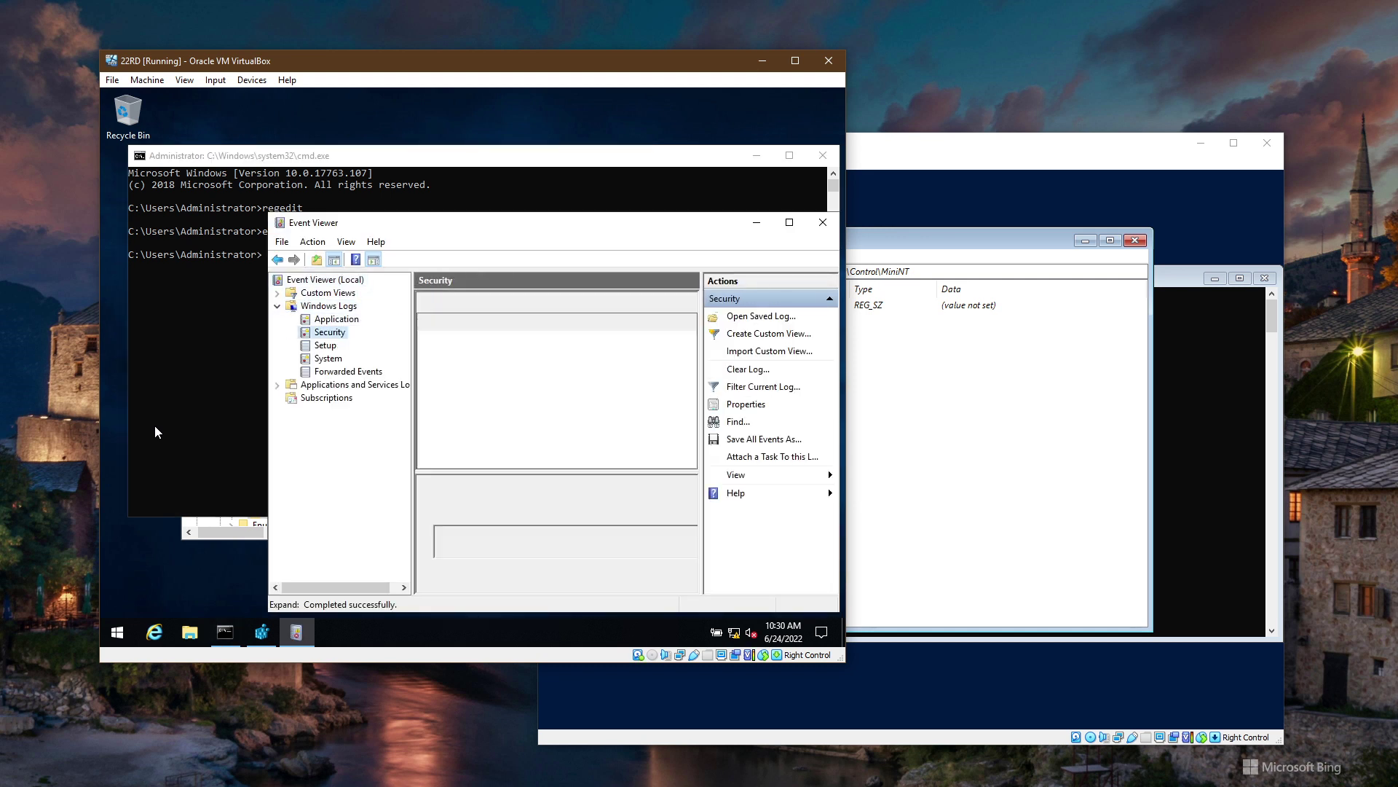
key("super+Up")
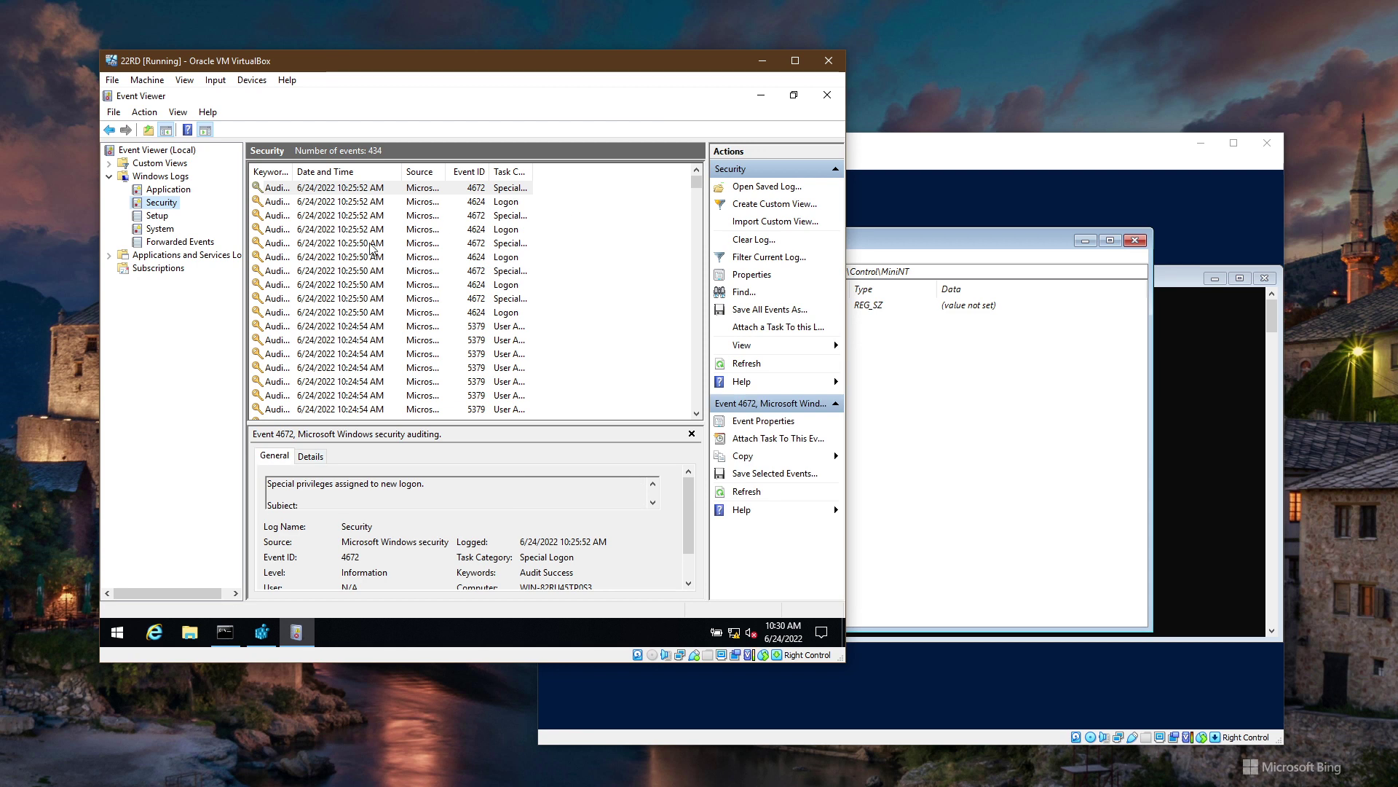
left_click(117, 634)
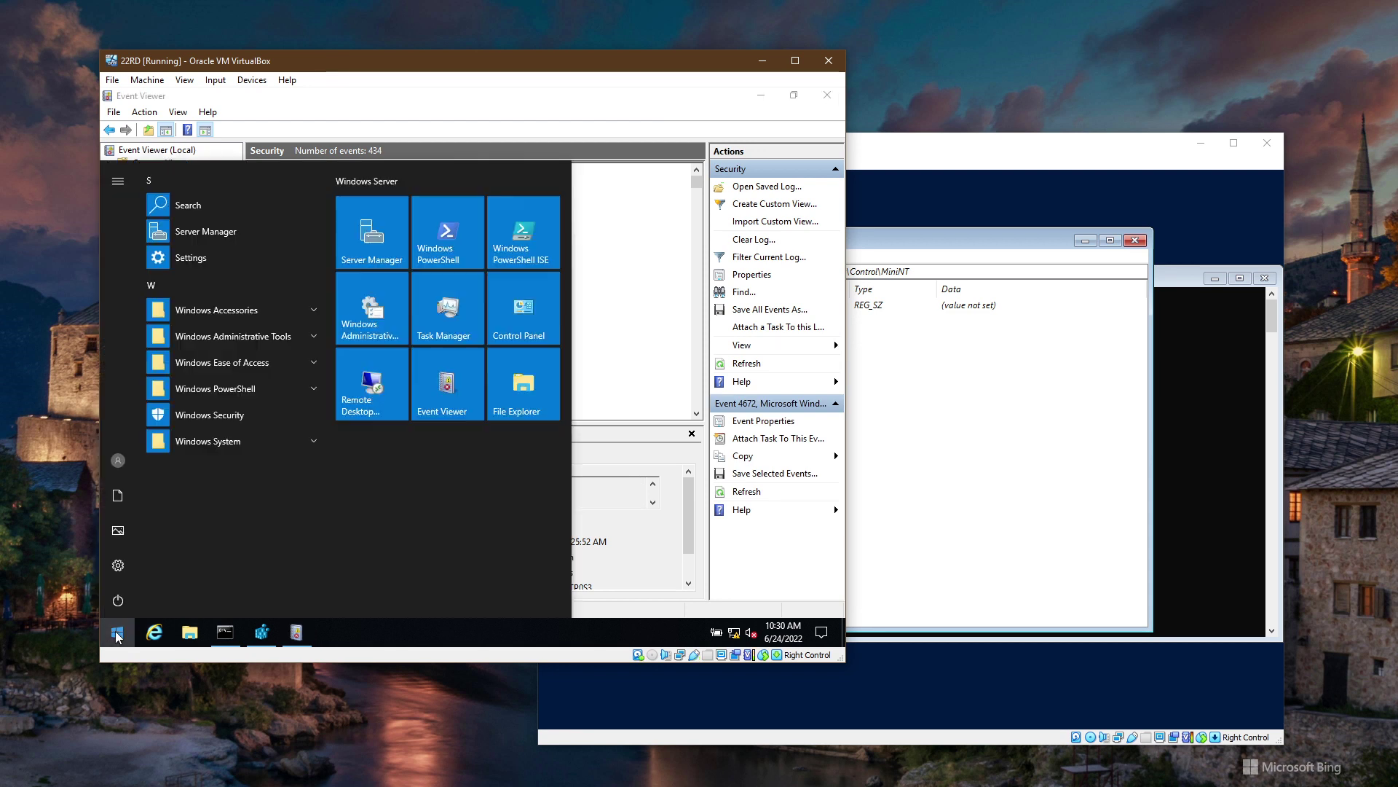
left_click(118, 462)
left_click(137, 401)
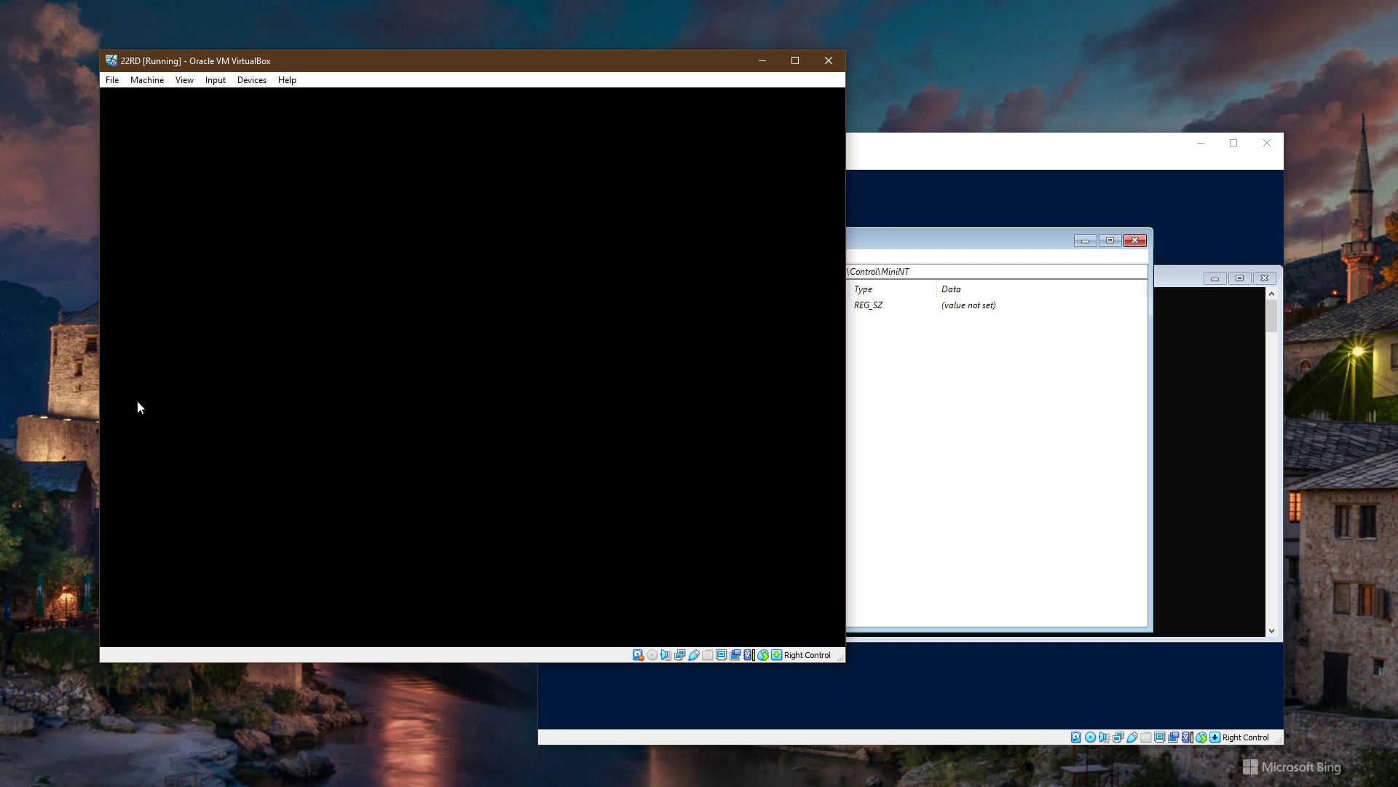
key("ctrl+Delete")
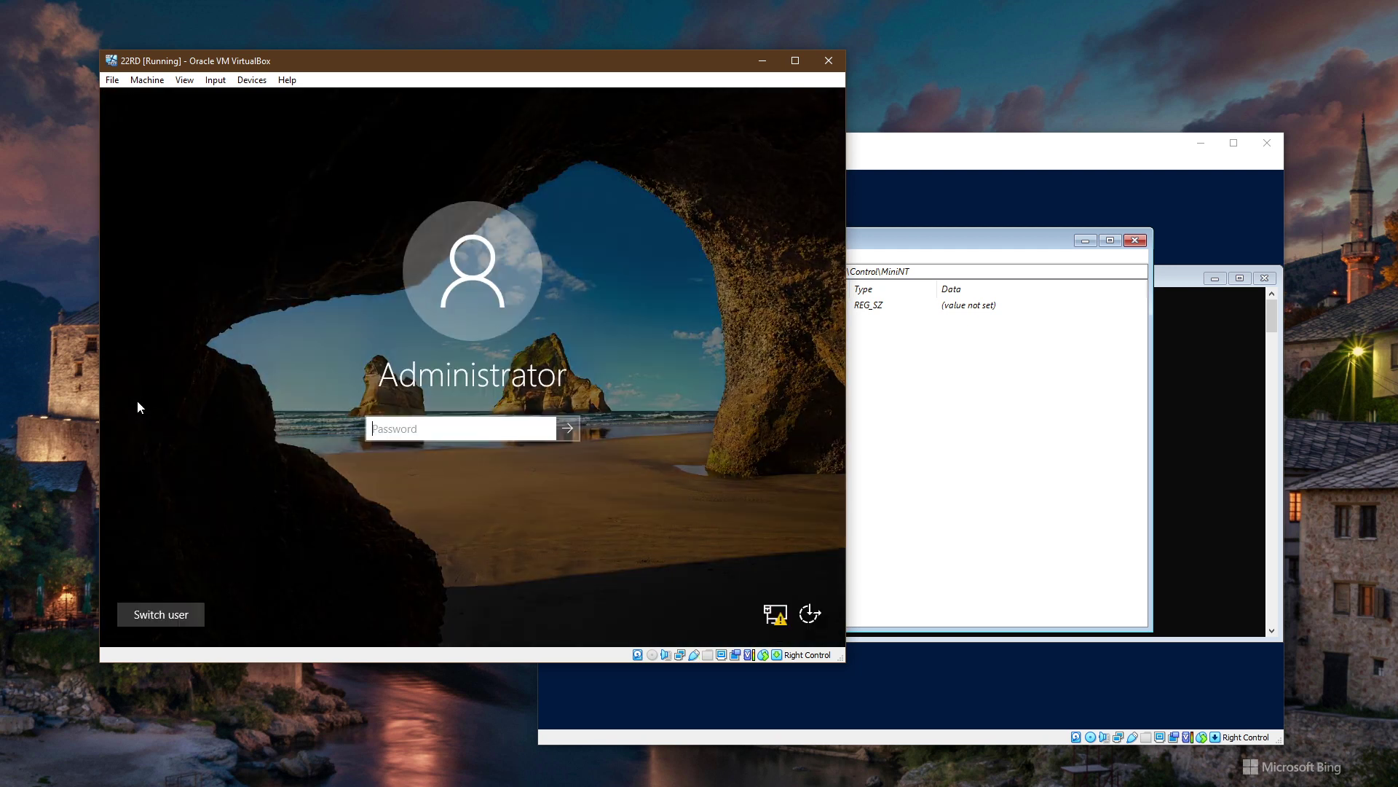
key("Return")
key("Return")
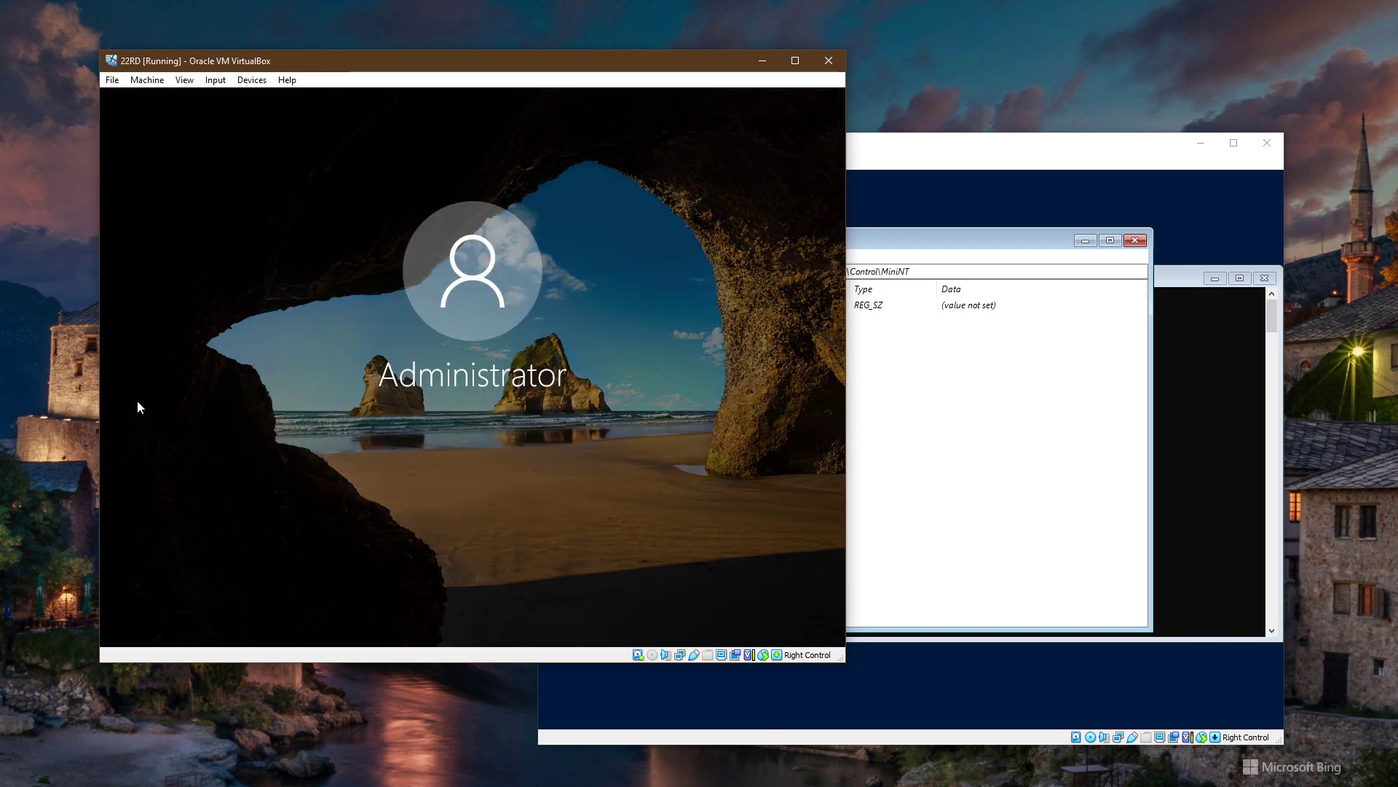
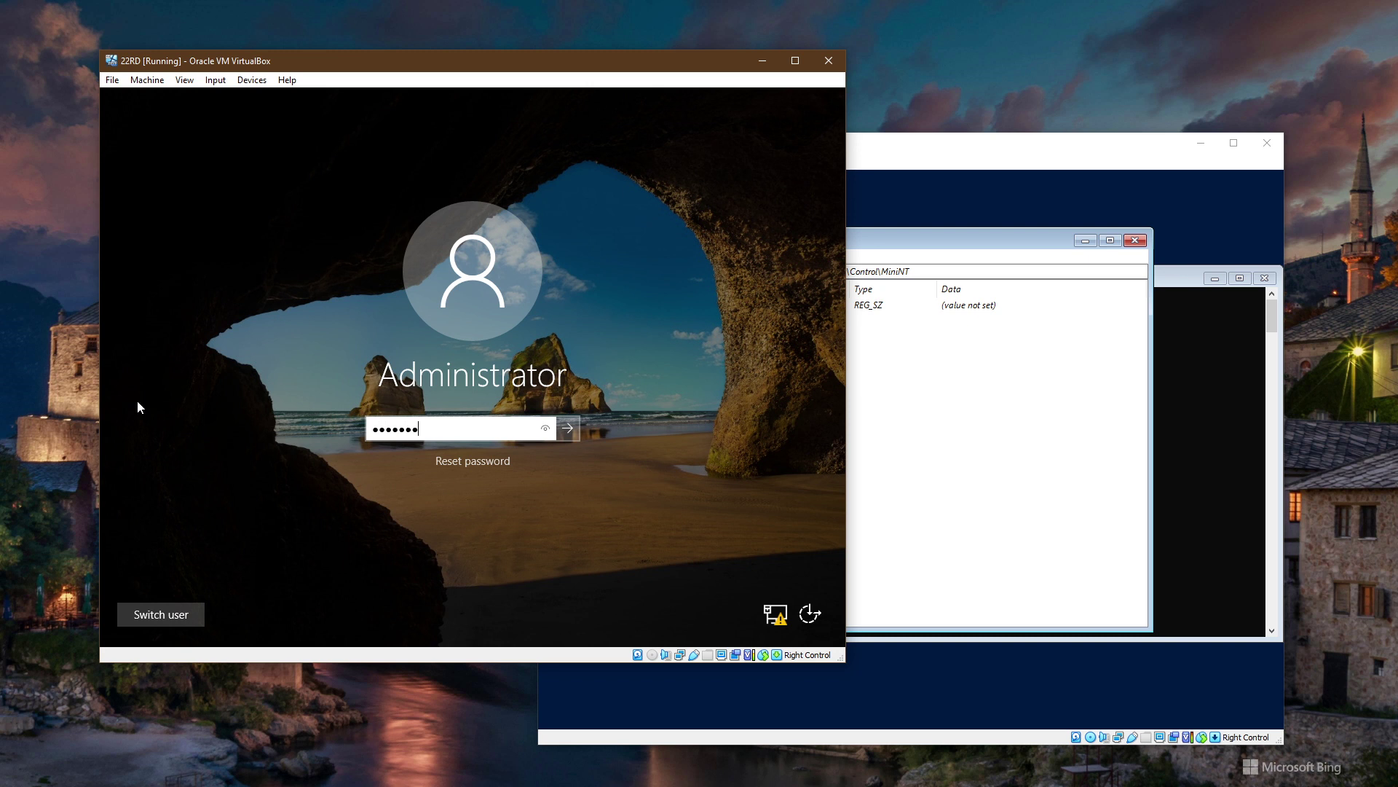
key("Return")
Refresh the Security log and open the 4625 Audit Failure event showing Logon Type 7
left_click(636, 289)
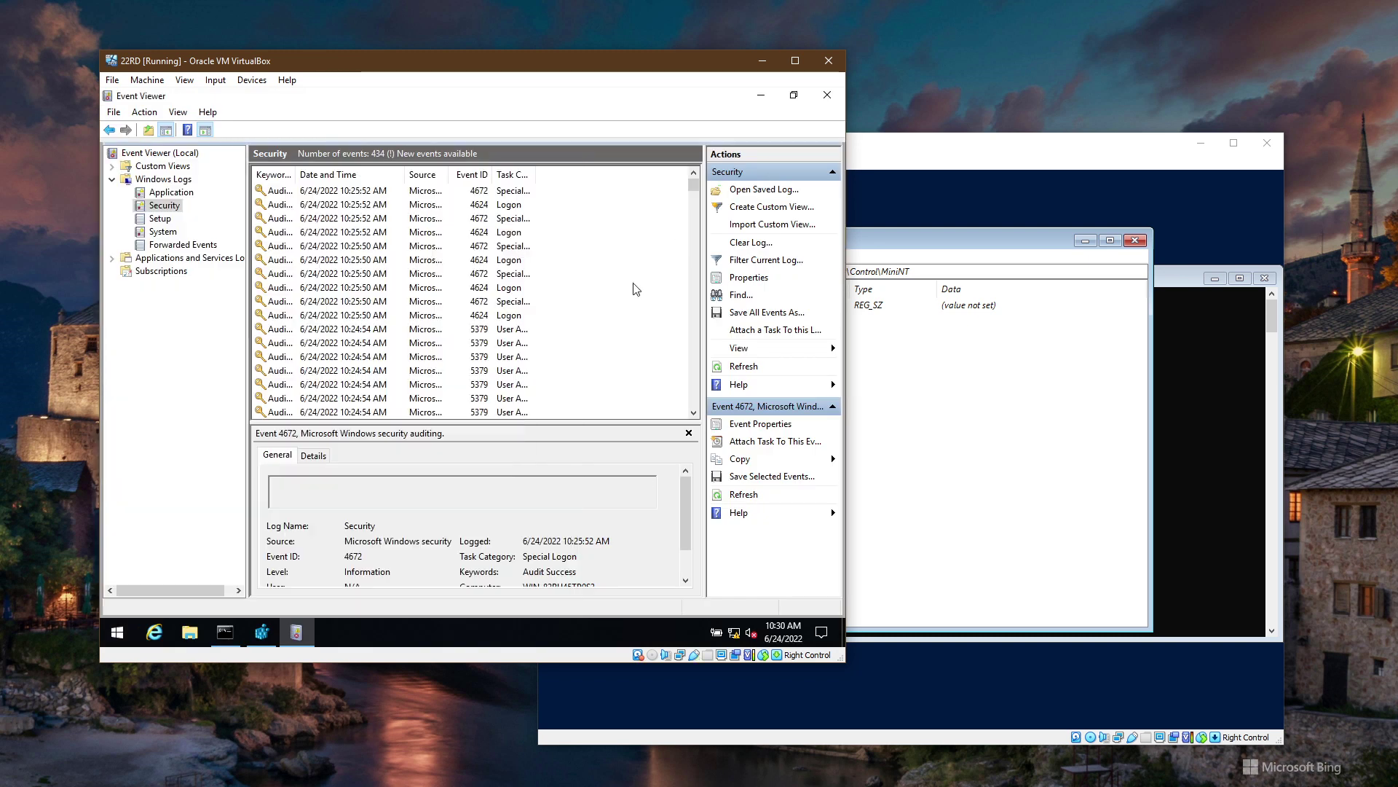
key("F5")
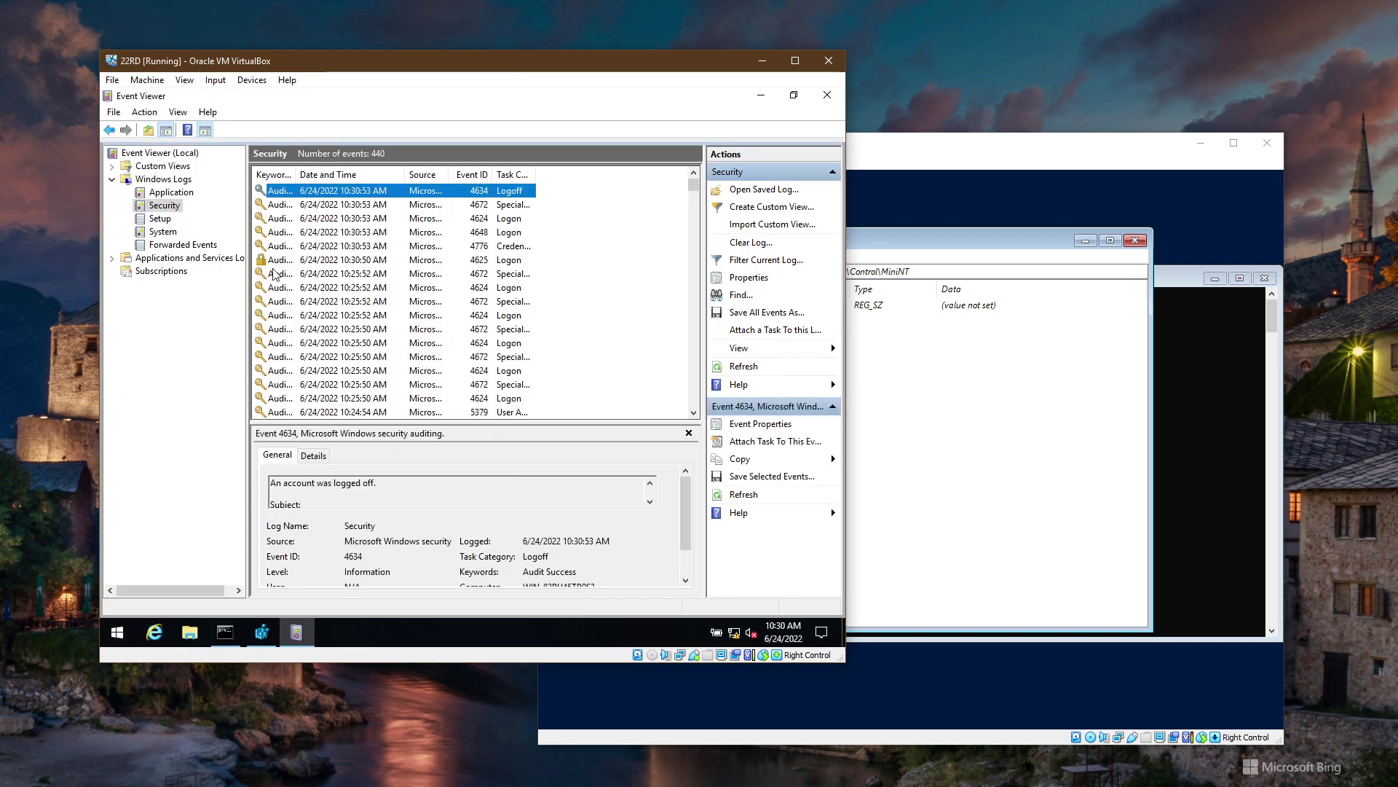
left_click(278, 260)
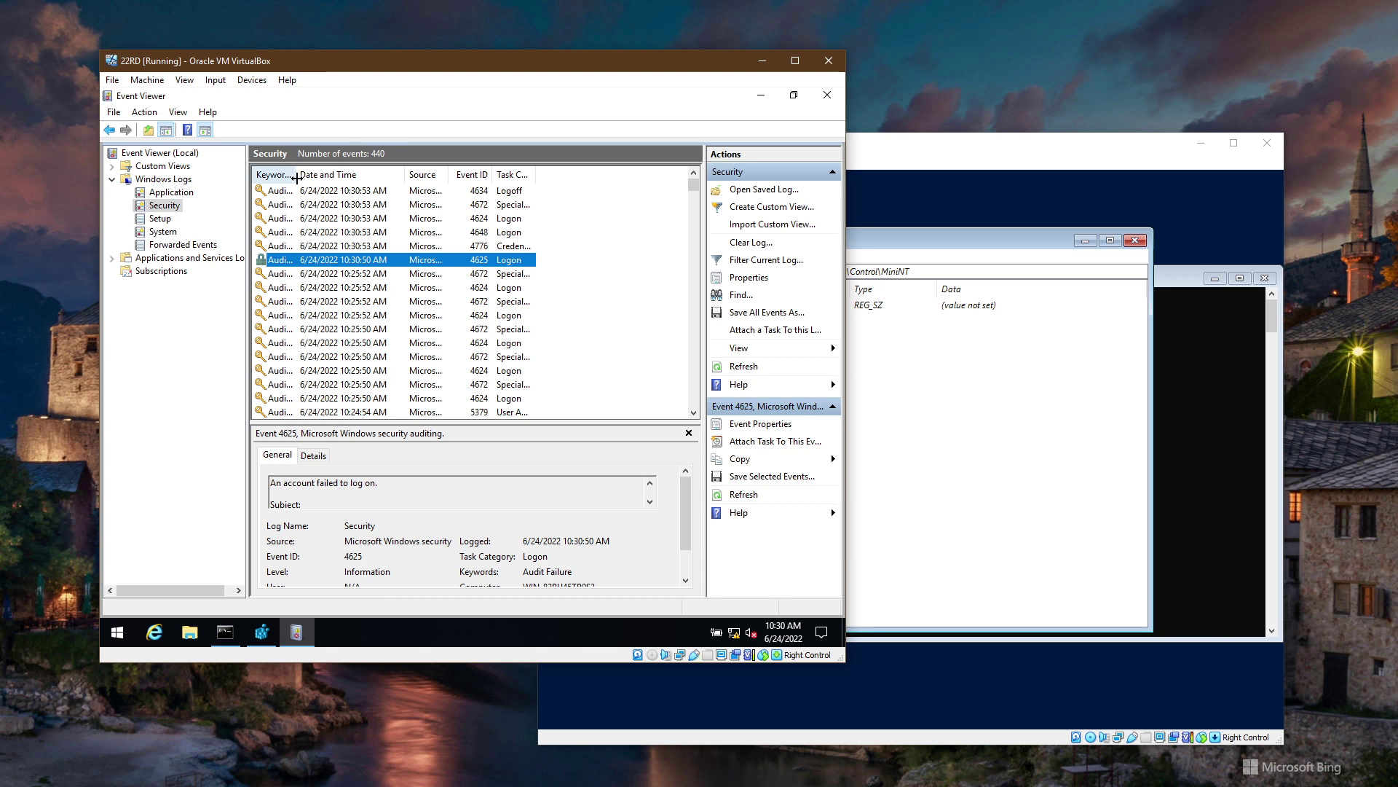
double_click(295, 175)
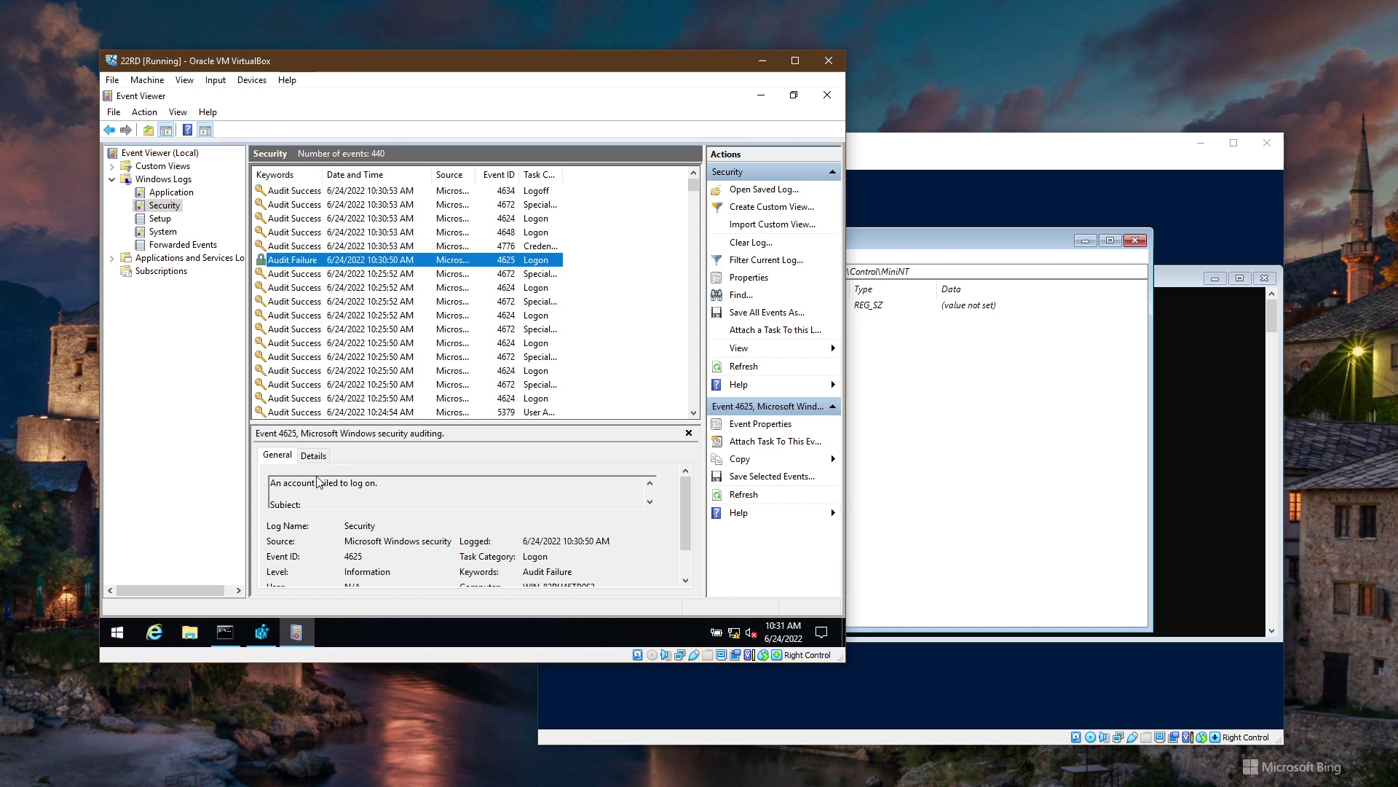
scroll(328, 492, "down", 1)
scroll(372, 495, "down", 1)
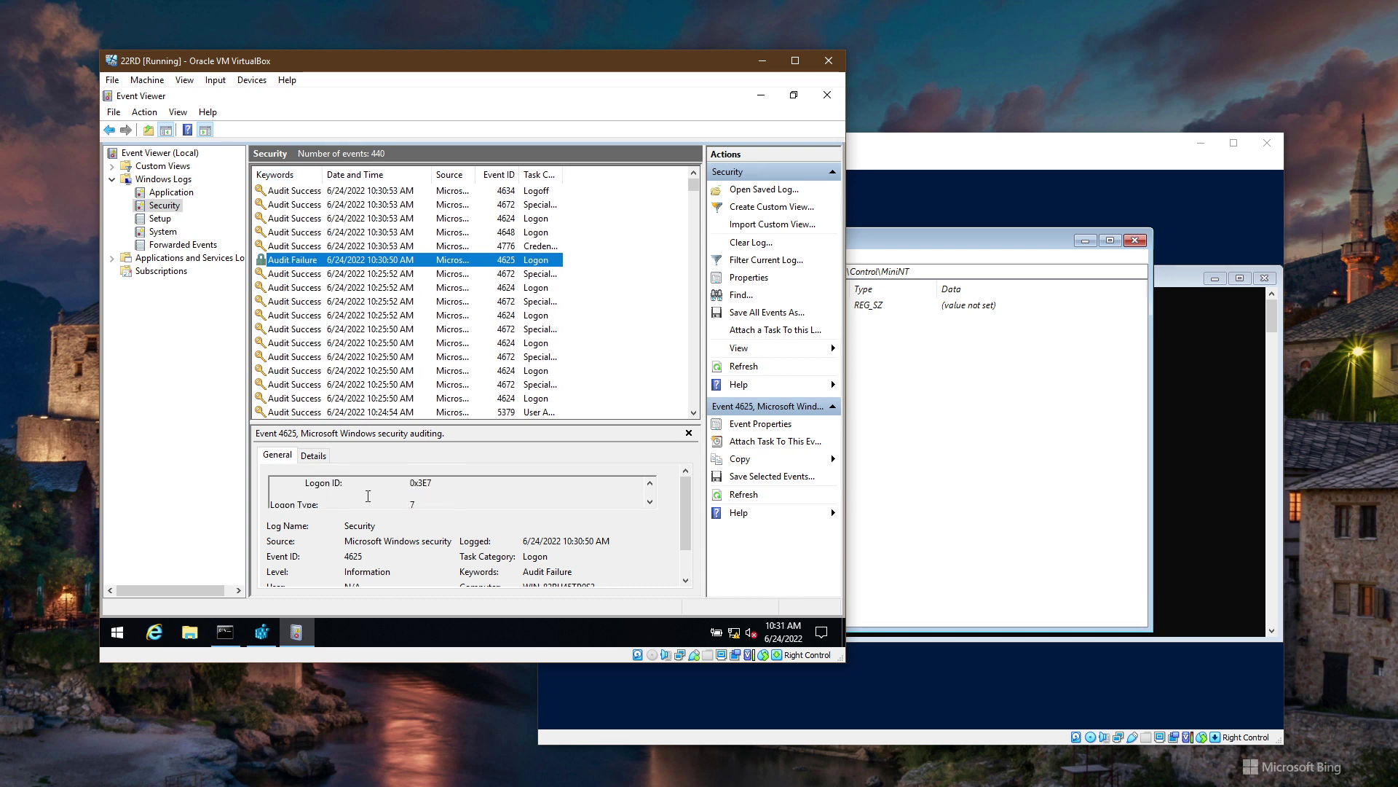
double_click(412, 502)
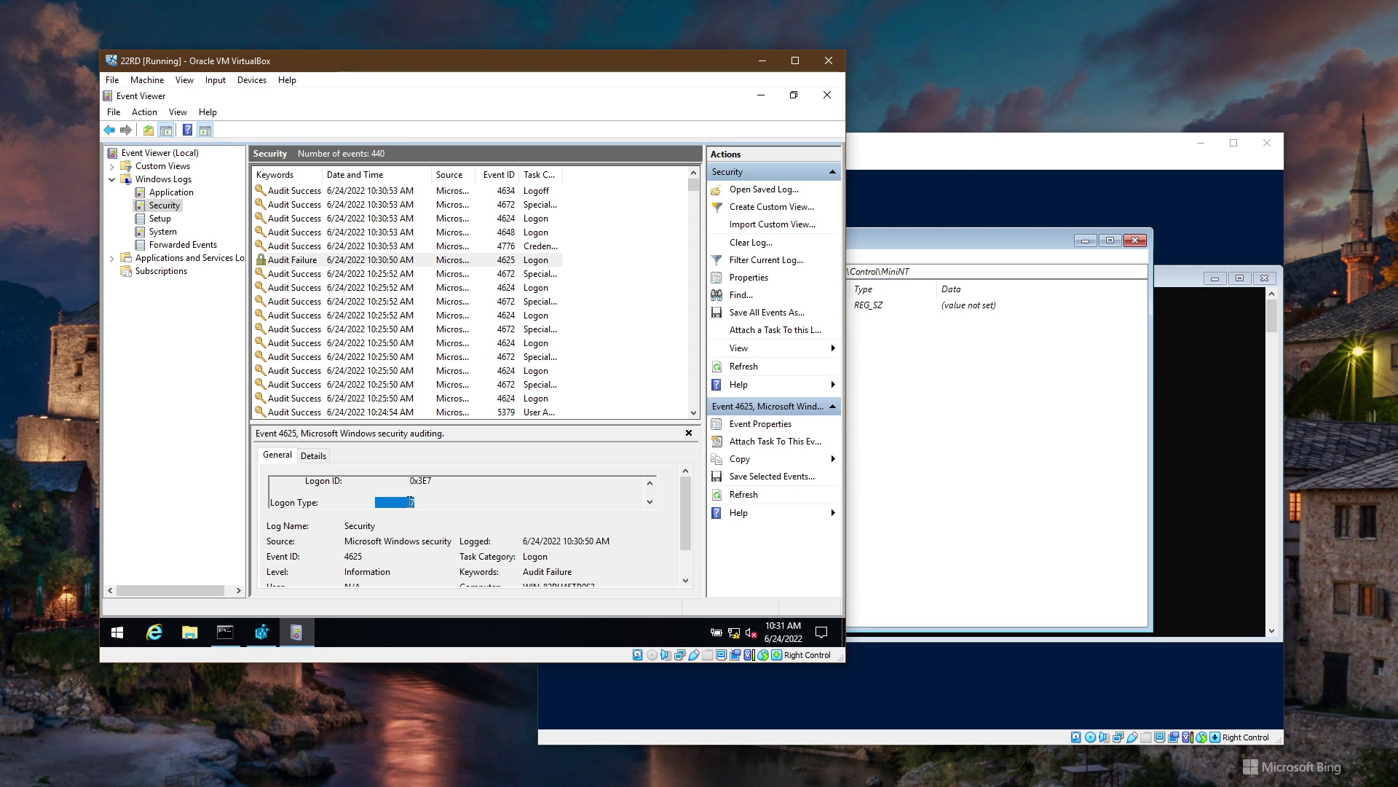
Restart the server guest with the default reason, then sign back in as Administrator
left_click(261, 631)
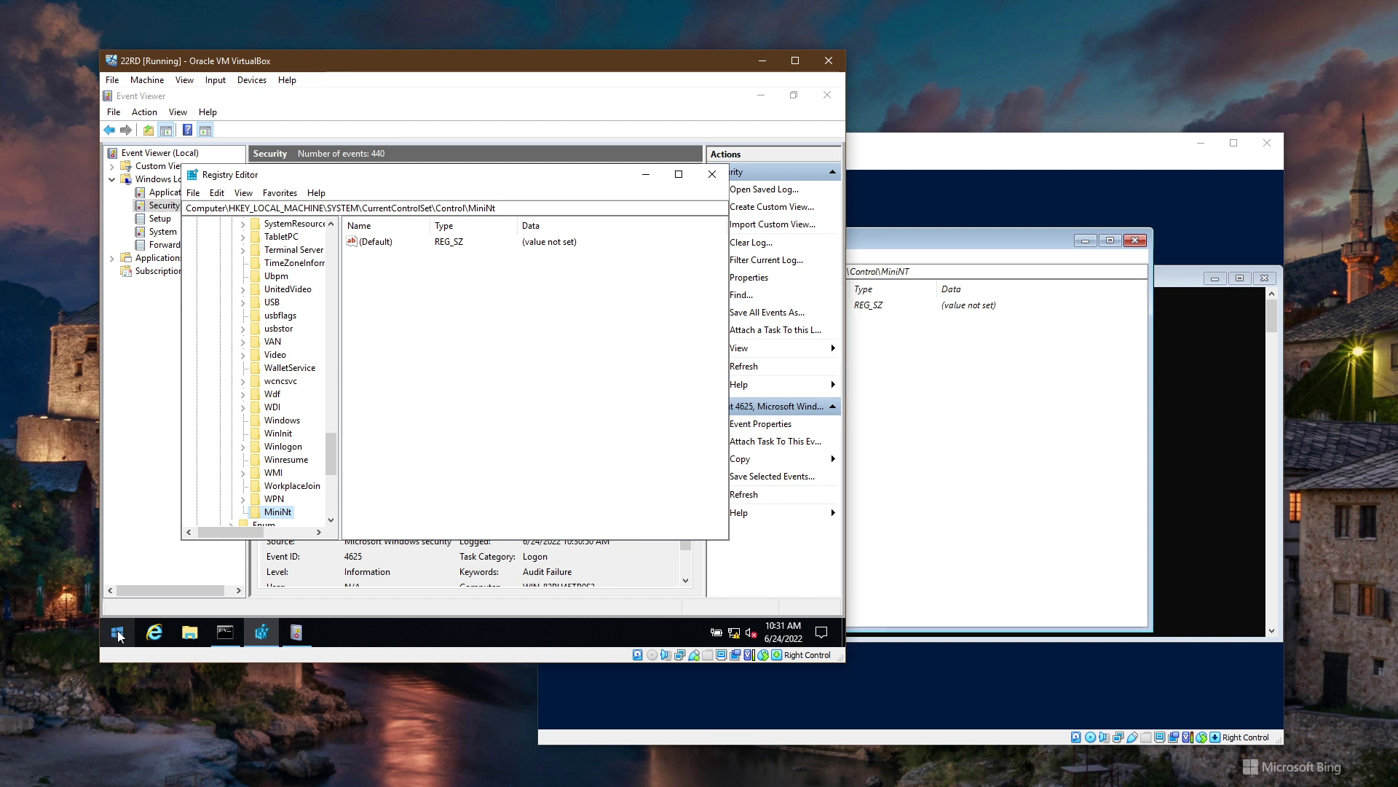
left_click(118, 634)
left_click(121, 604)
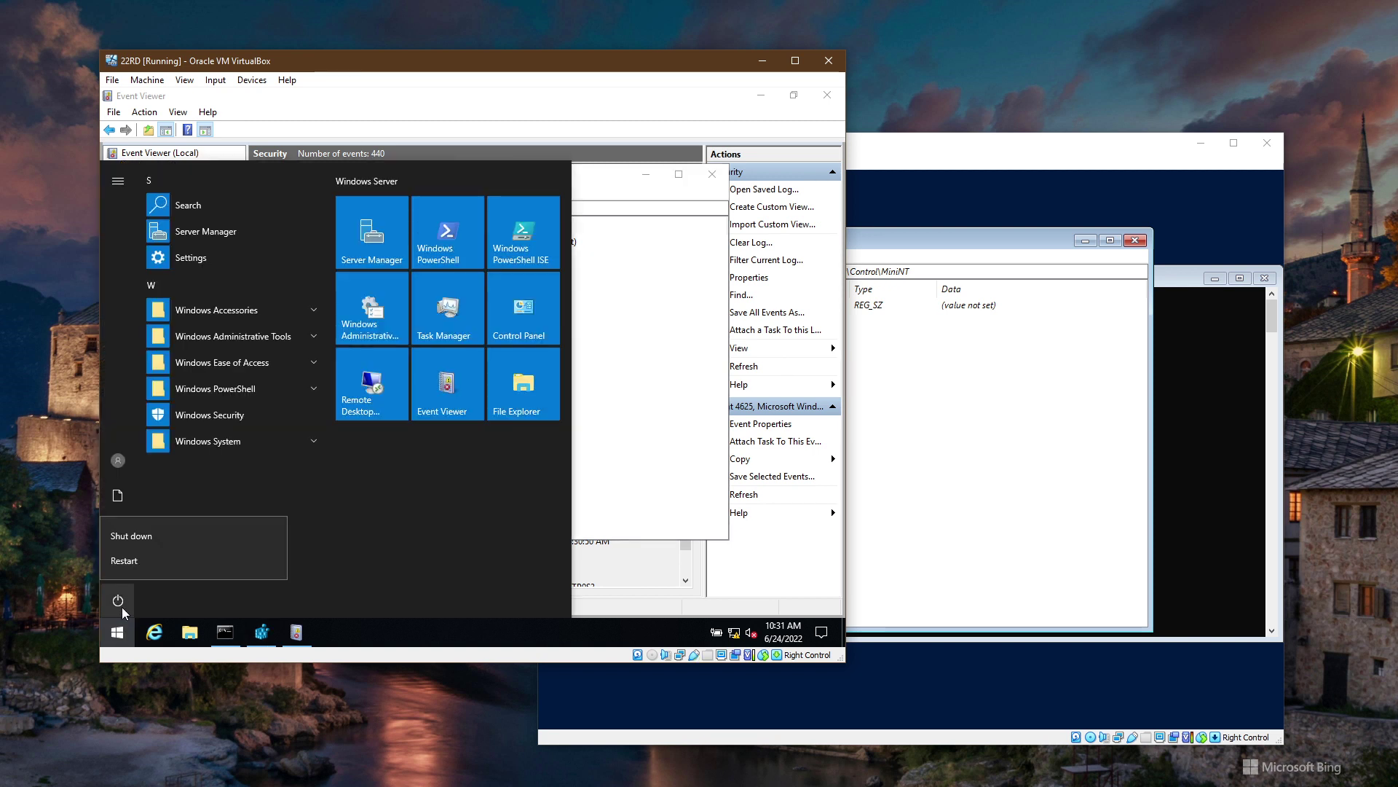
left_click(147, 561)
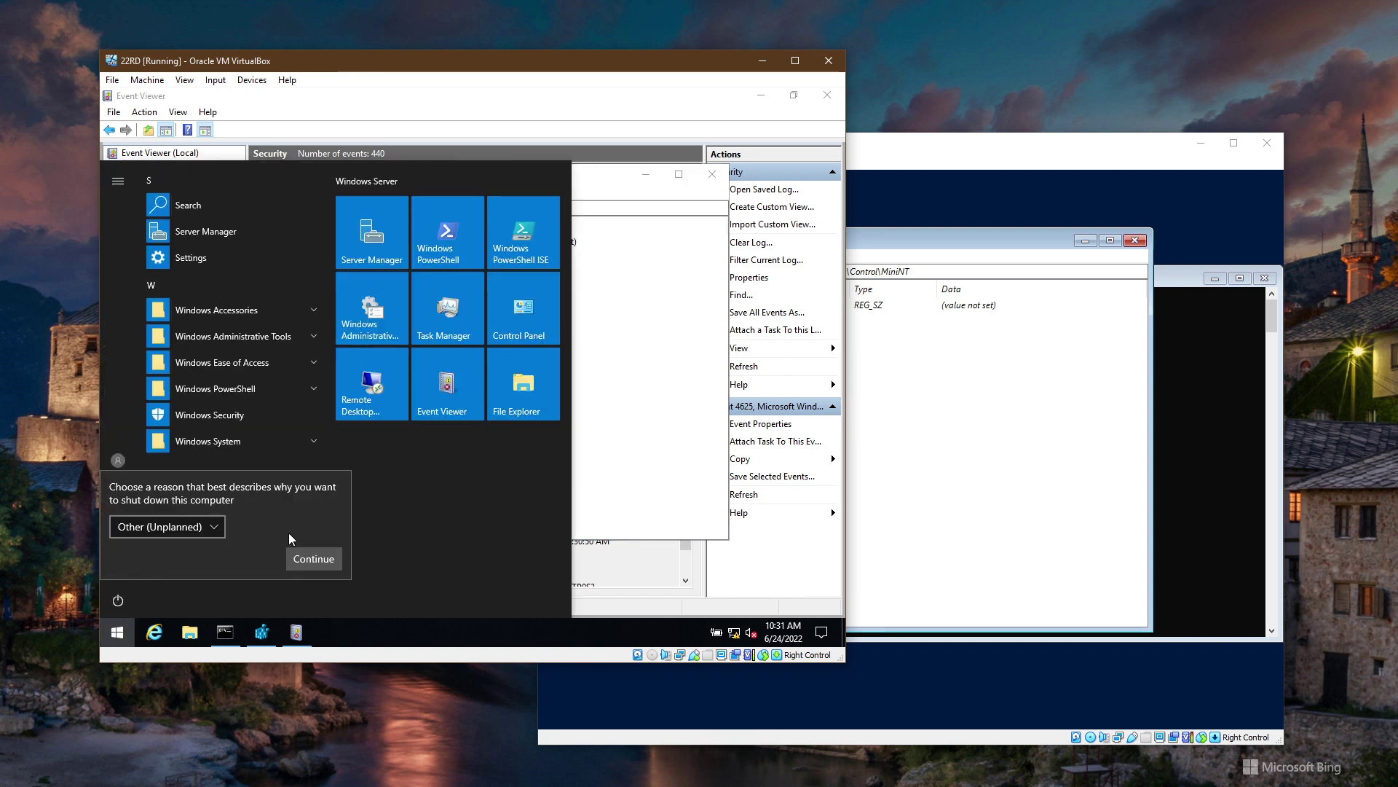
left_click(322, 562)
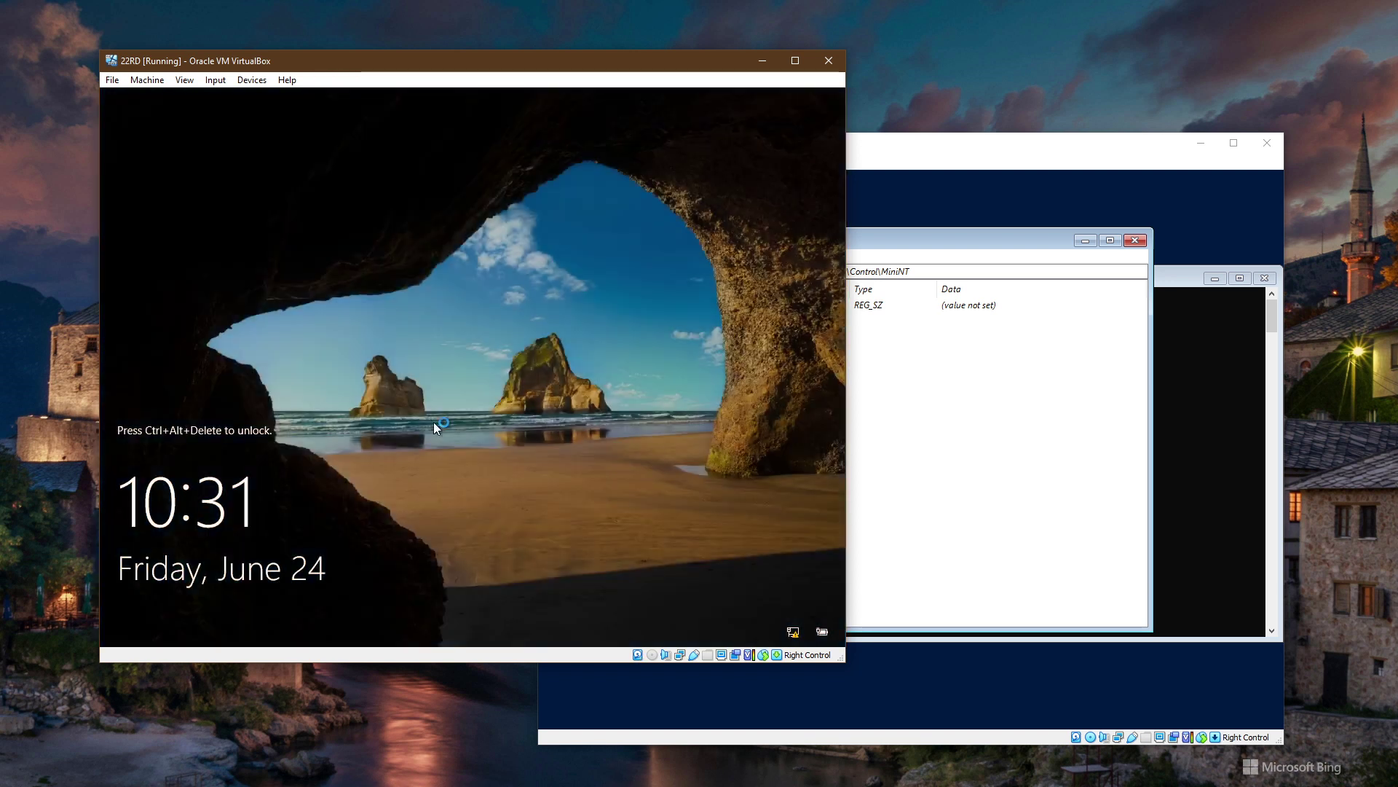
key("ctrl+alt+Delete")
type("••")
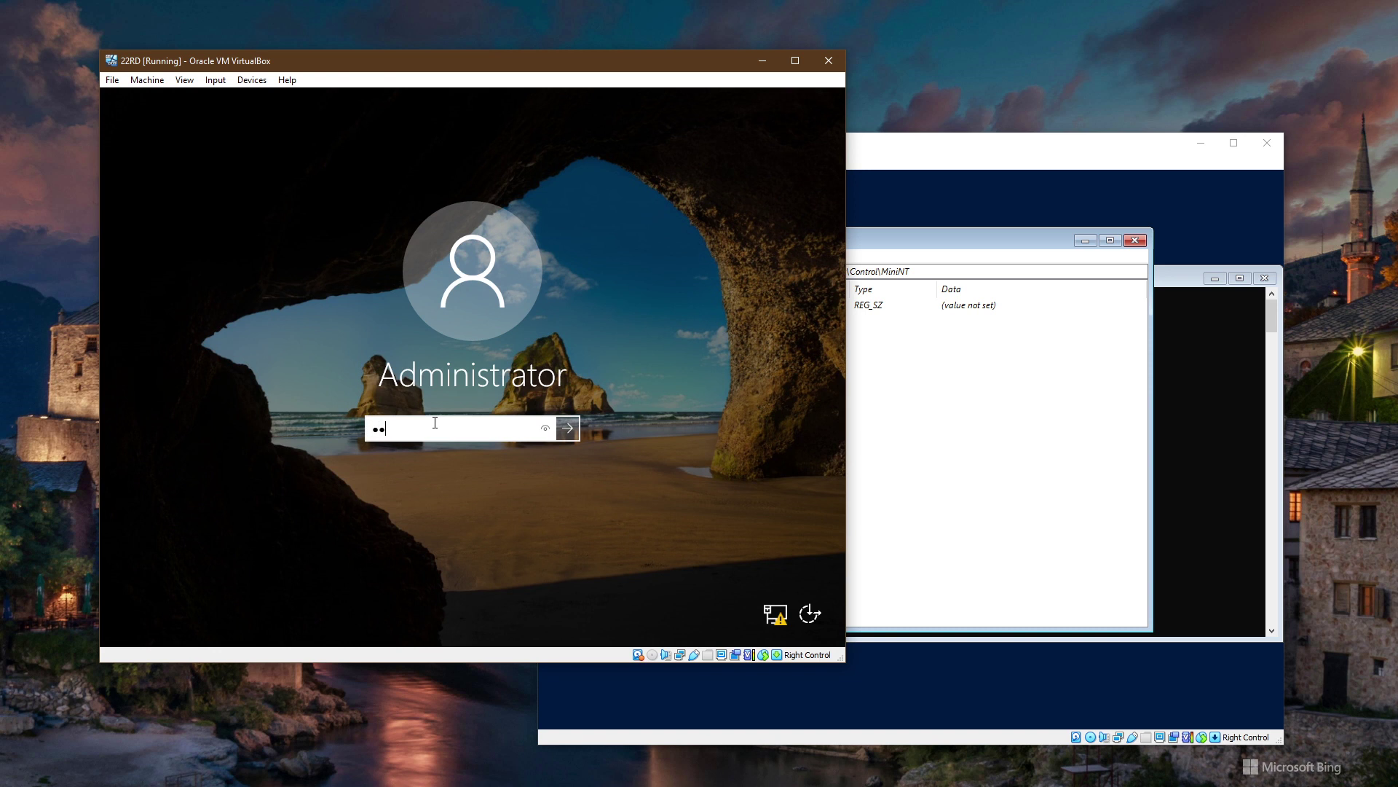
type("••••••")
key("Return")
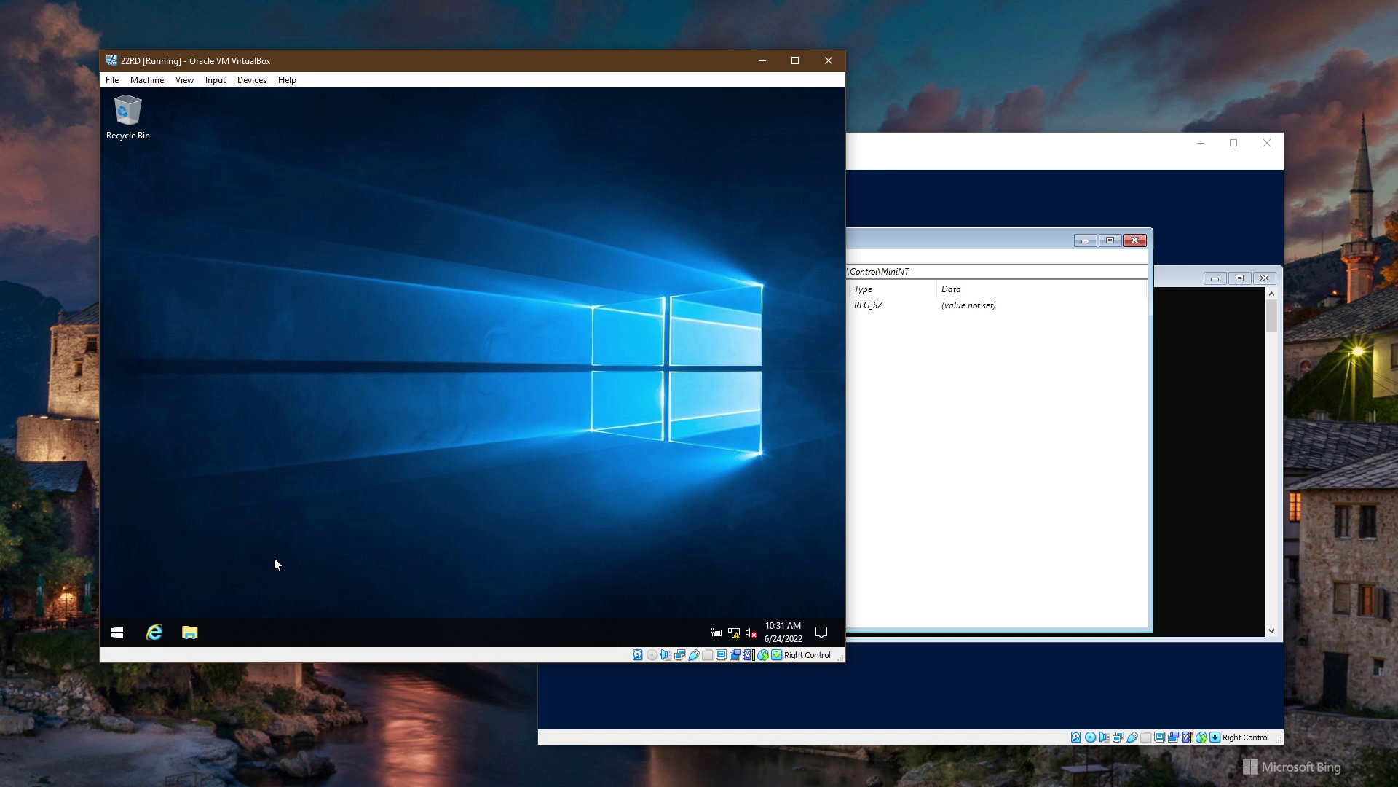
Launch Event Viewer via eventvwr and attempt the Security log, which fails with error 50
key("super+r")
key("Return")
type("eventvw")
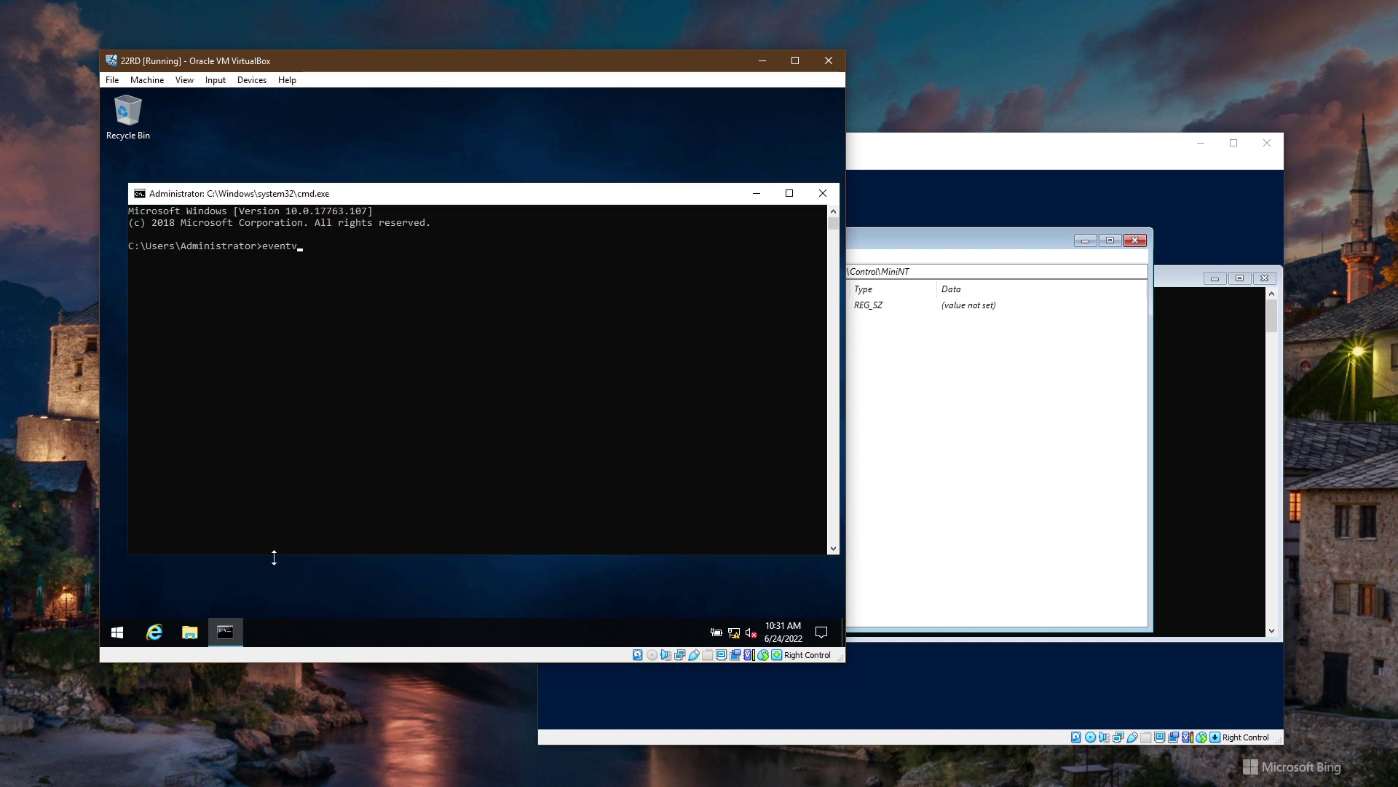
type("r")
key("Return")
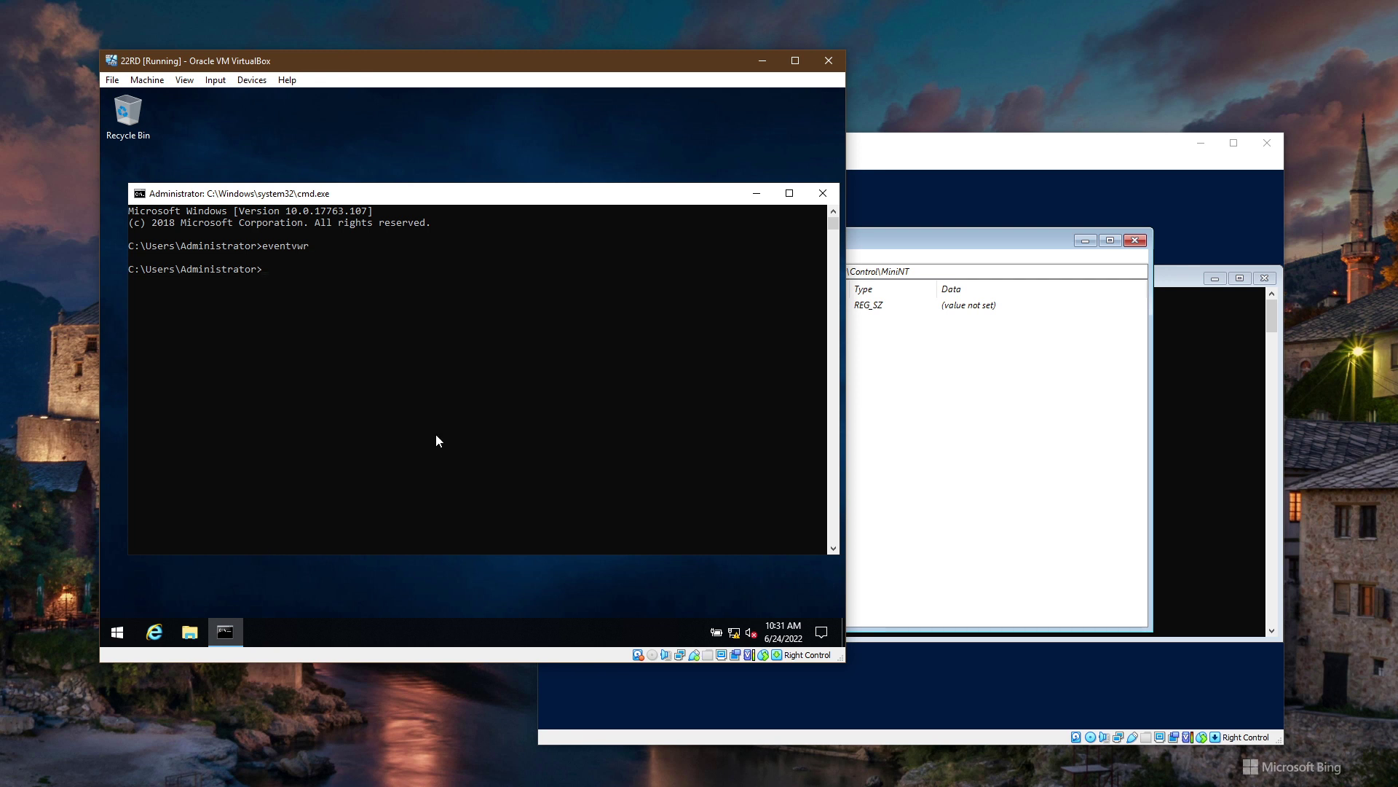
left_click(757, 195)
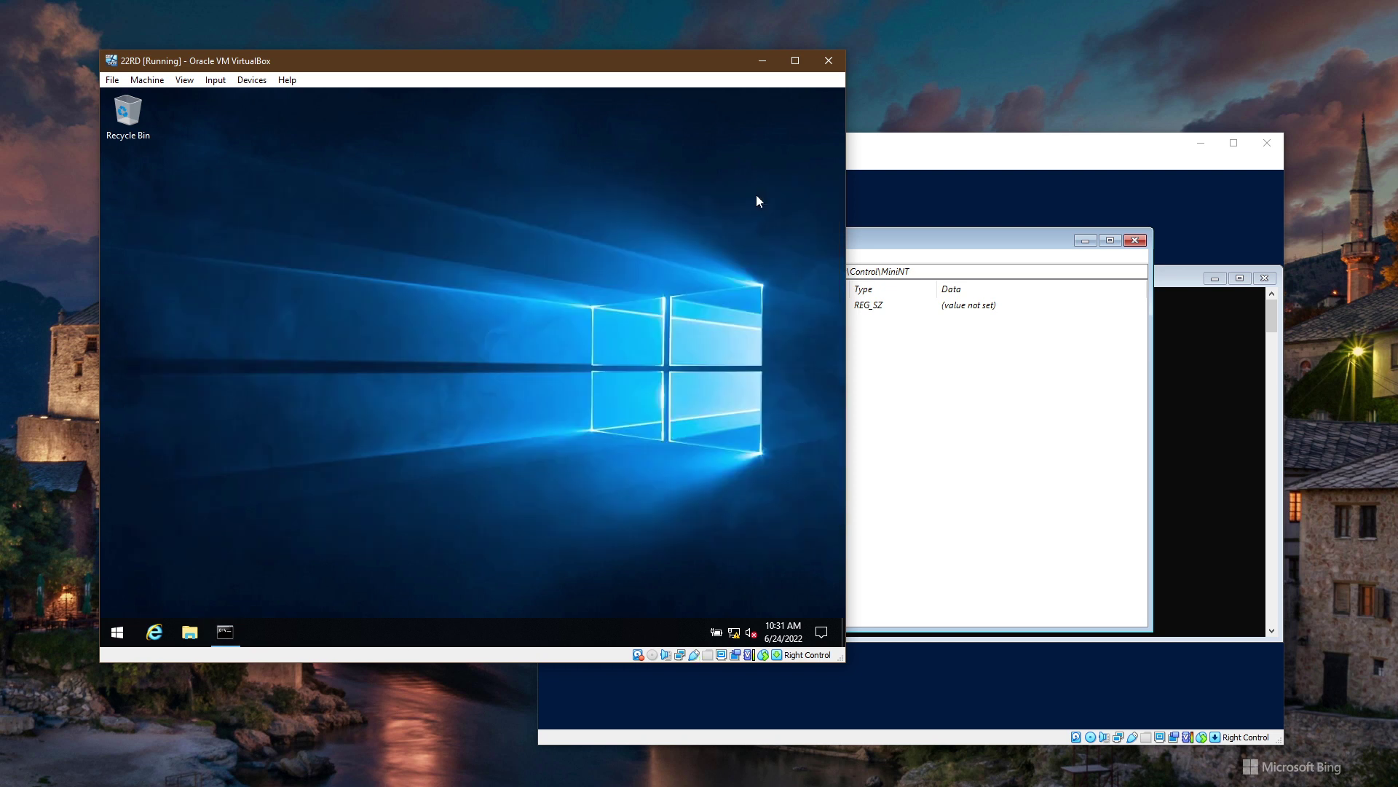
left_click(219, 631)
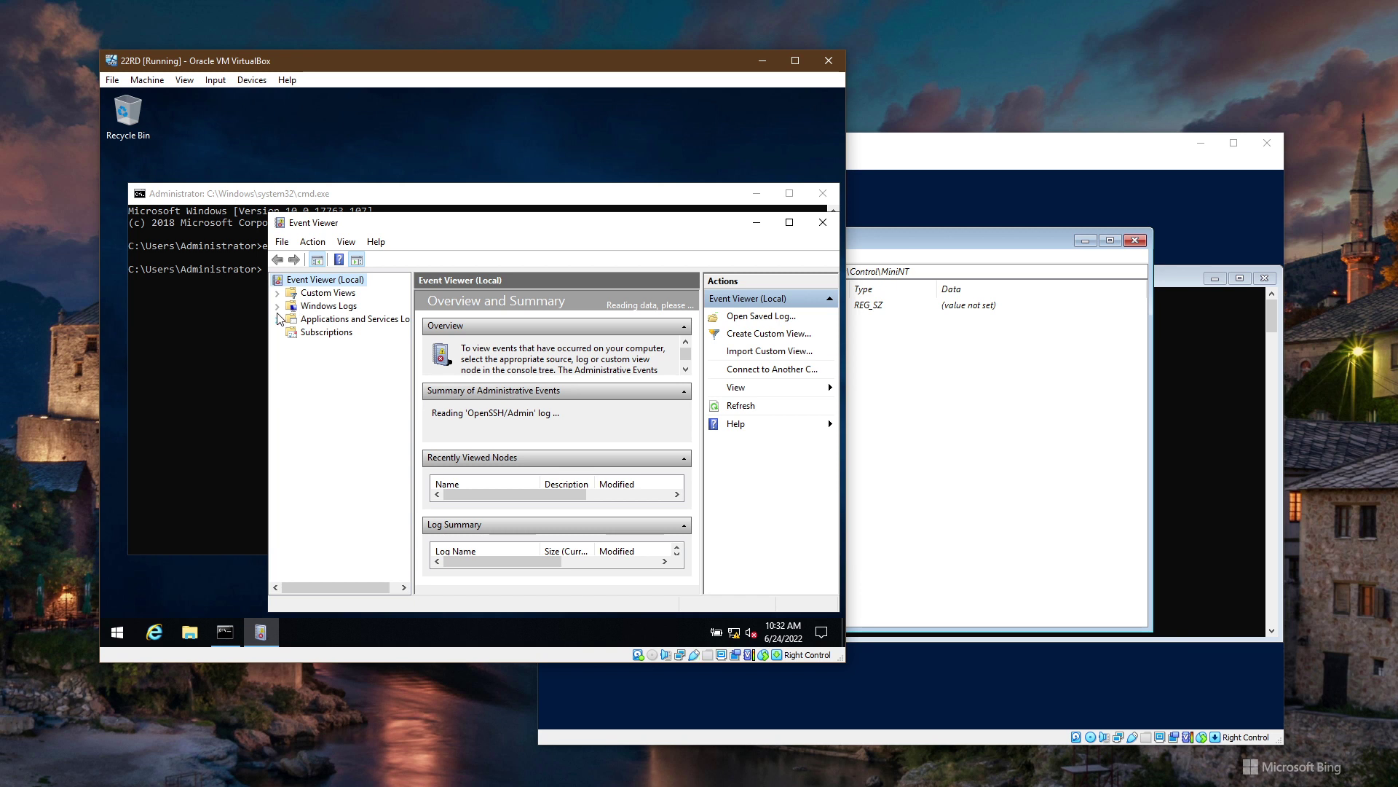
key("super+Up")
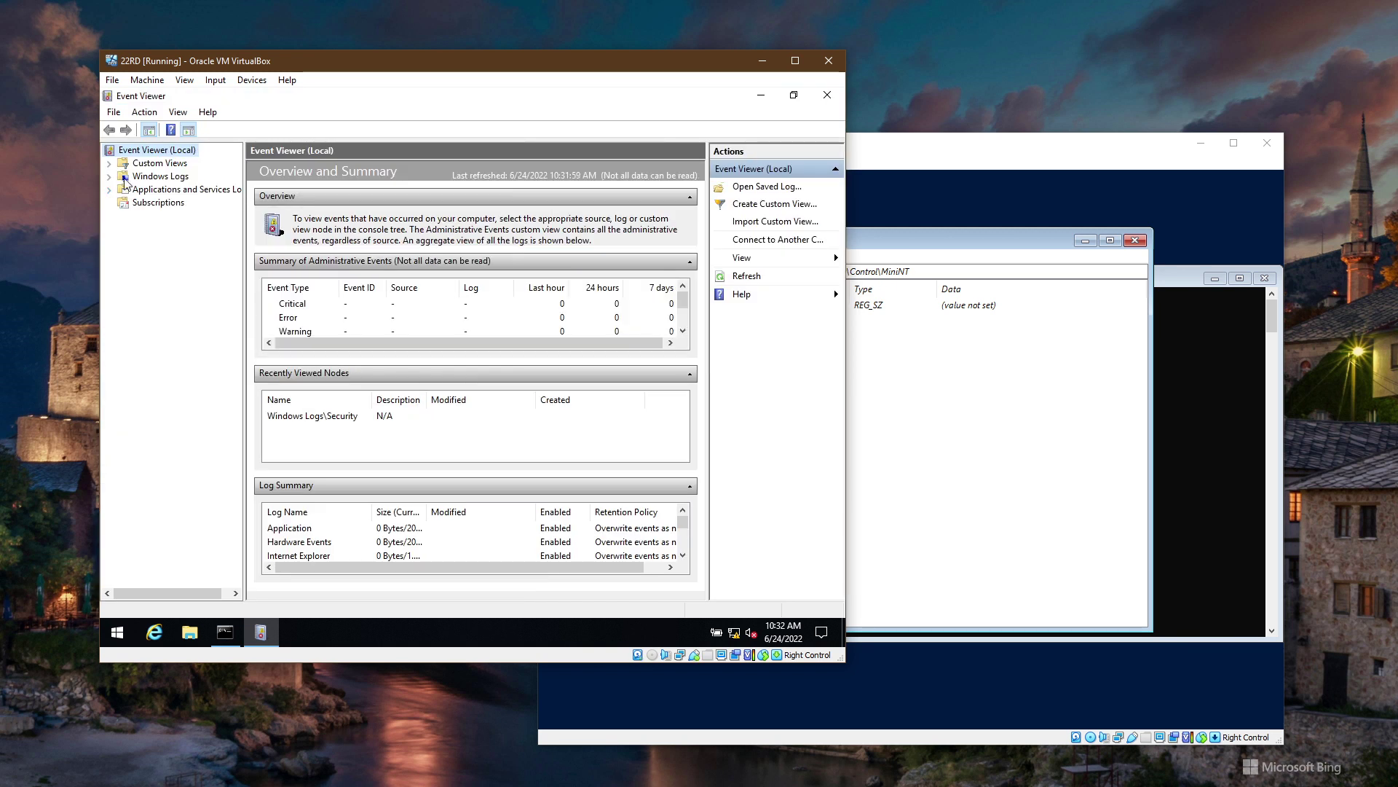
left_click(110, 177)
left_click(159, 202)
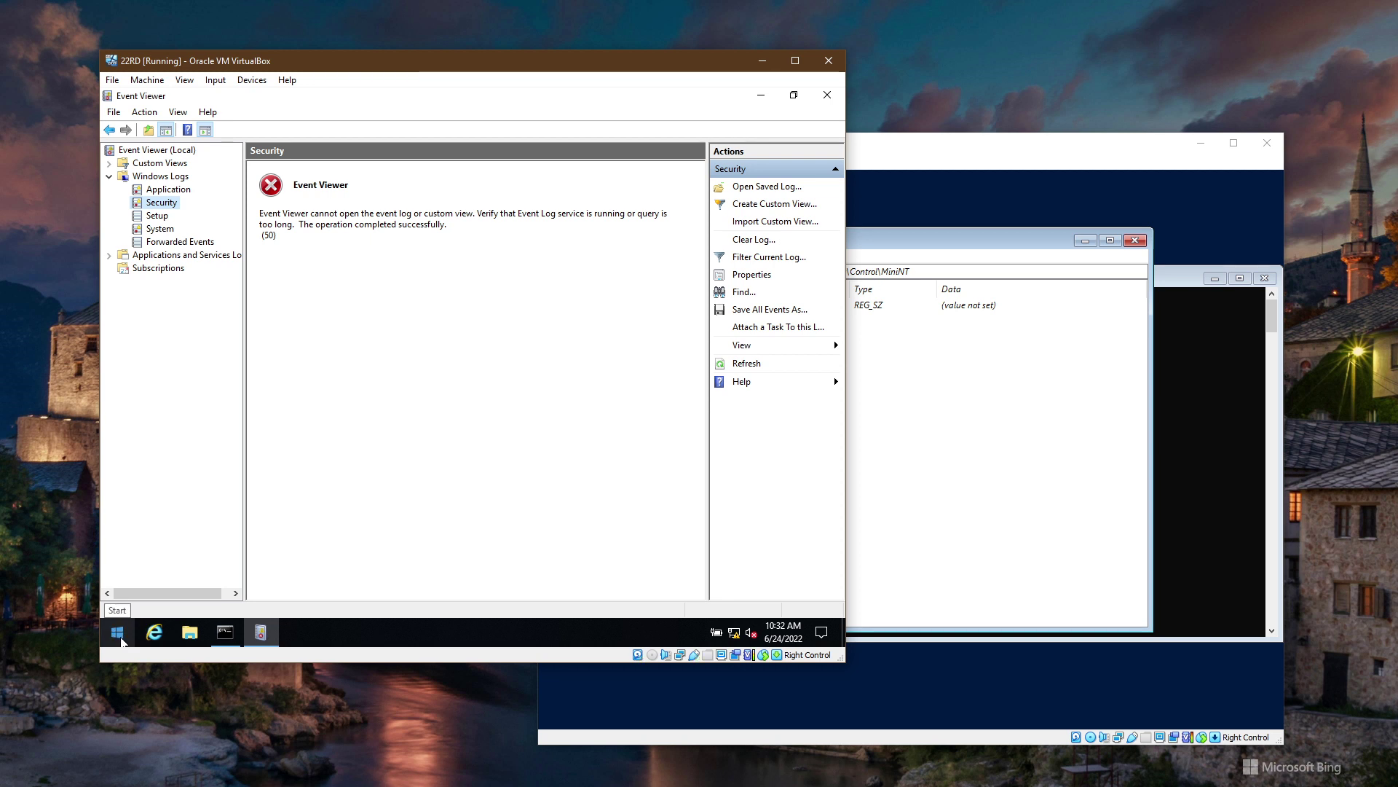
Lock the session, sign back in after a wrong-password attempt, and return to Event Viewer
left_click(120, 638)
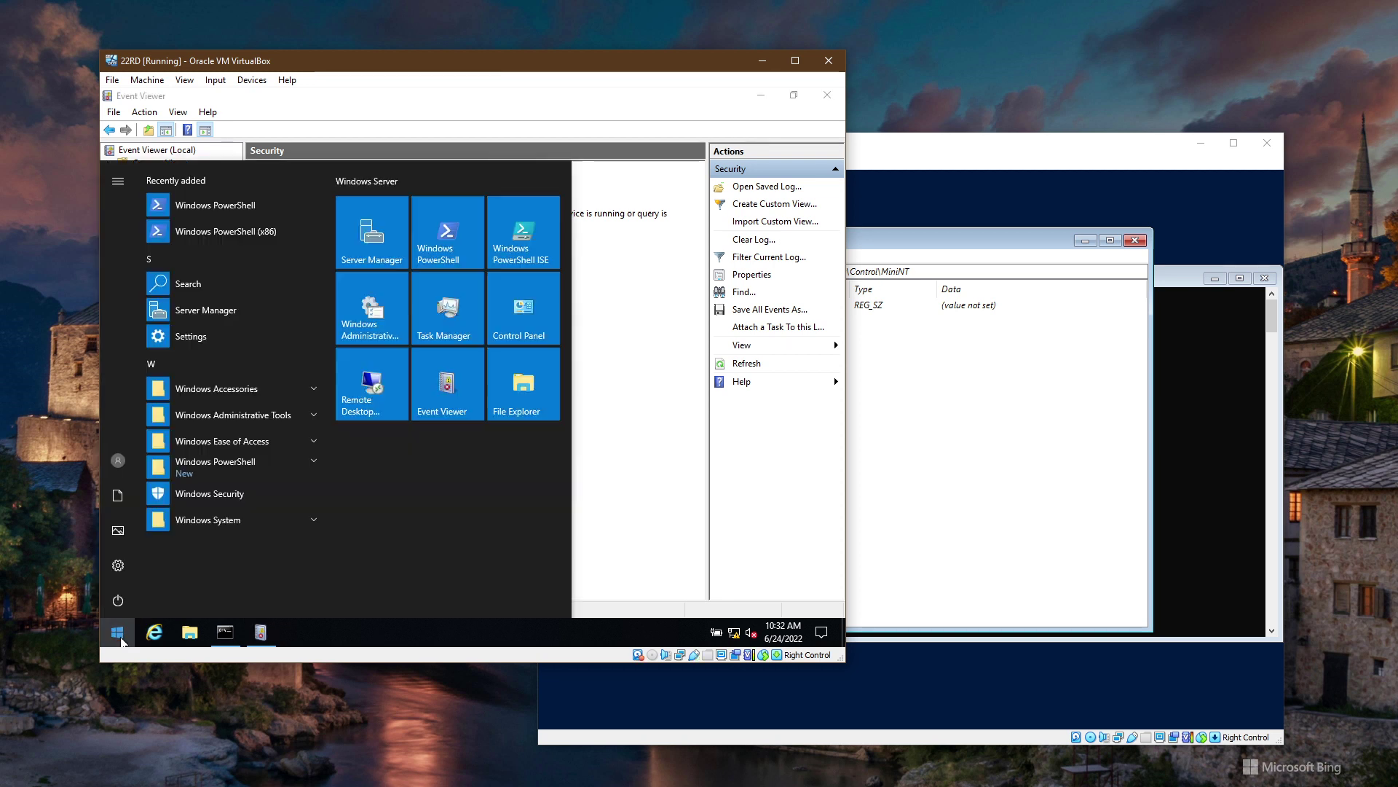
left_click(121, 463)
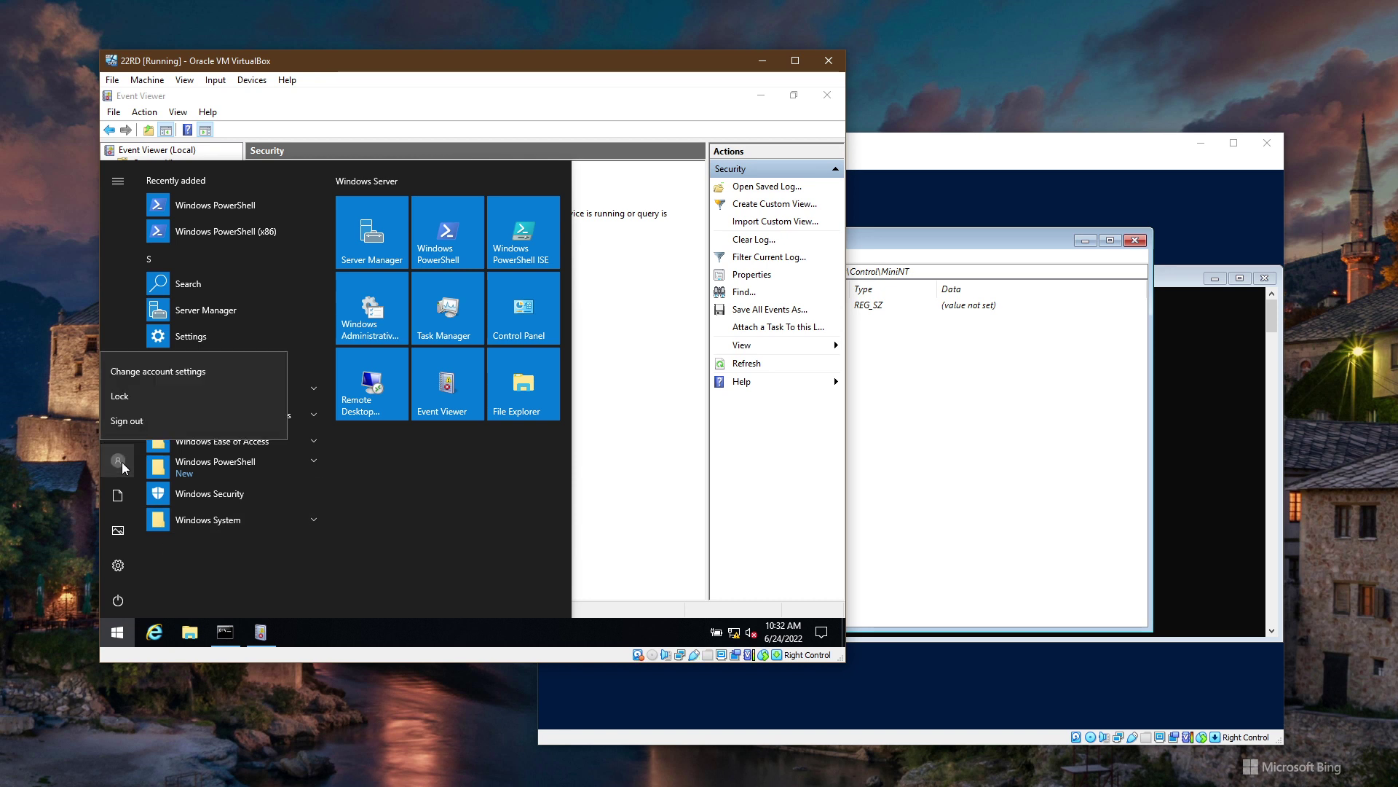
left_click(159, 402)
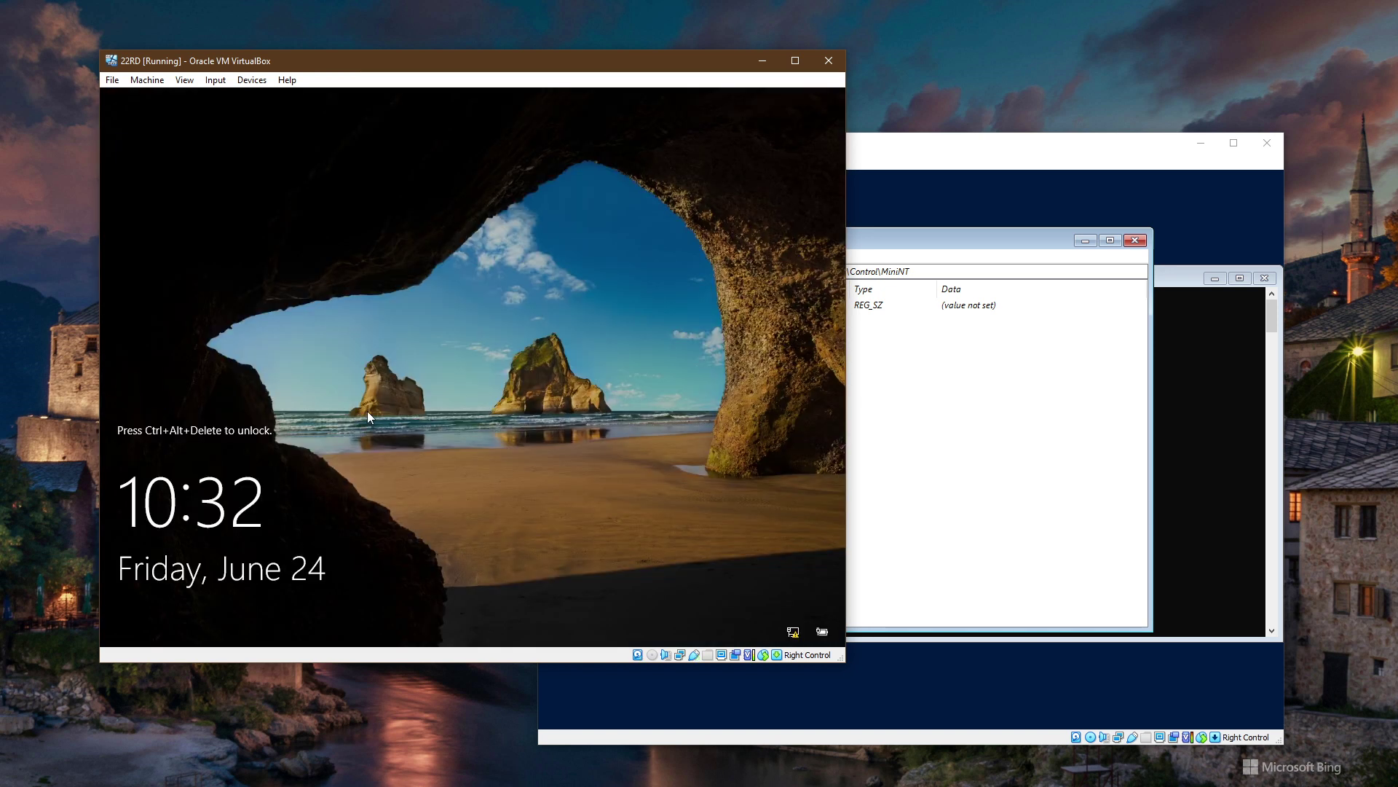
key("ctrl+alt+Delete")
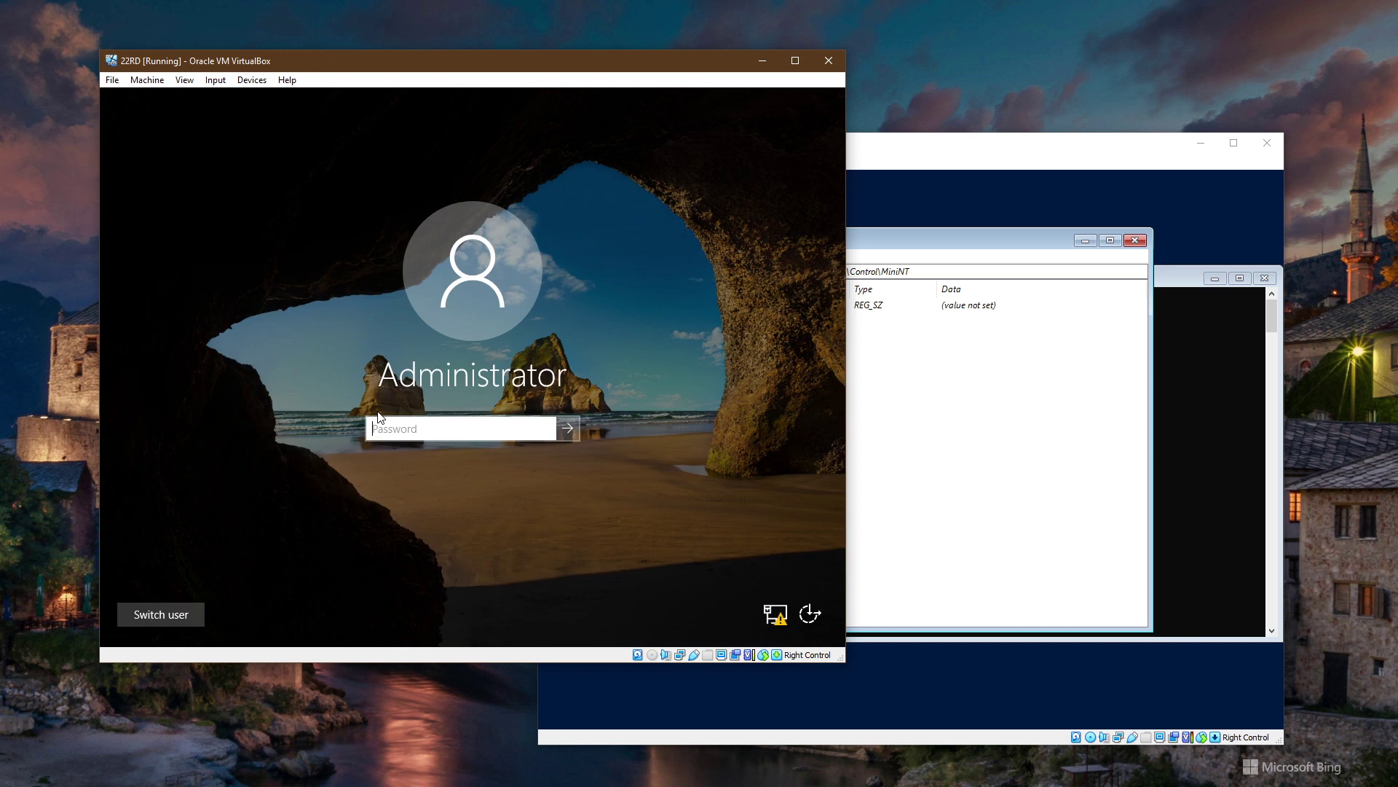
type("P")
key("Return")
key("Return")
key("Return")
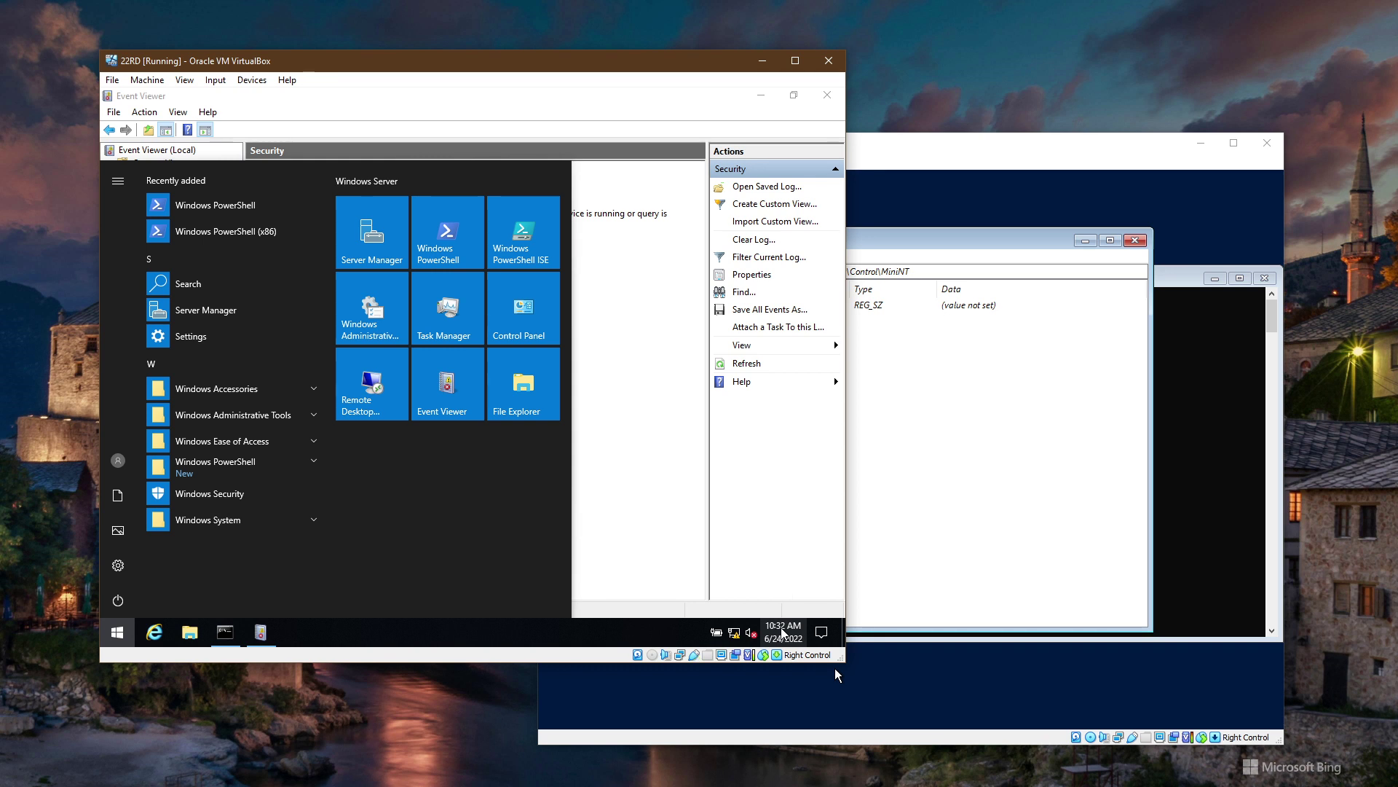
left_click(632, 508)
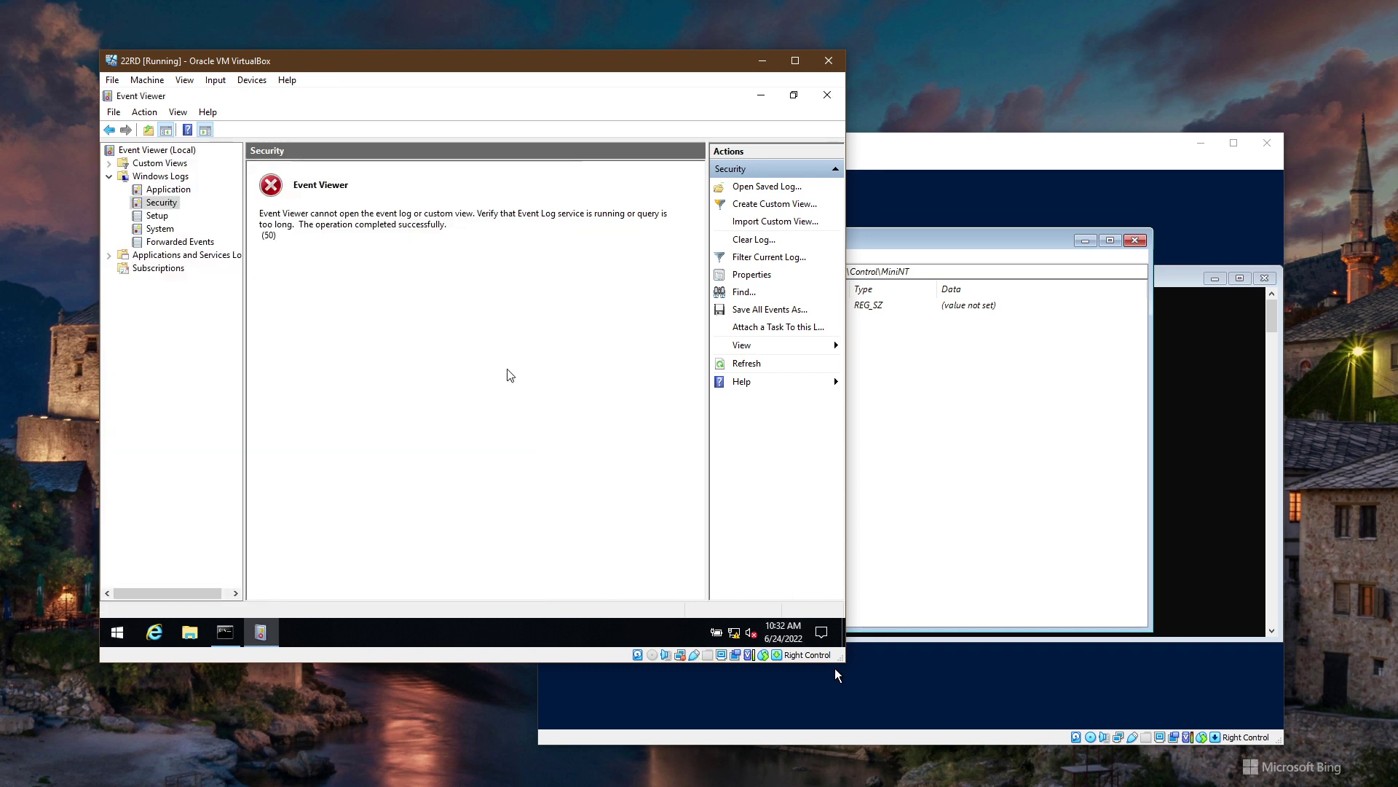
Close Event Viewer and launch Registry Editor from the command prompt
left_click(824, 97)
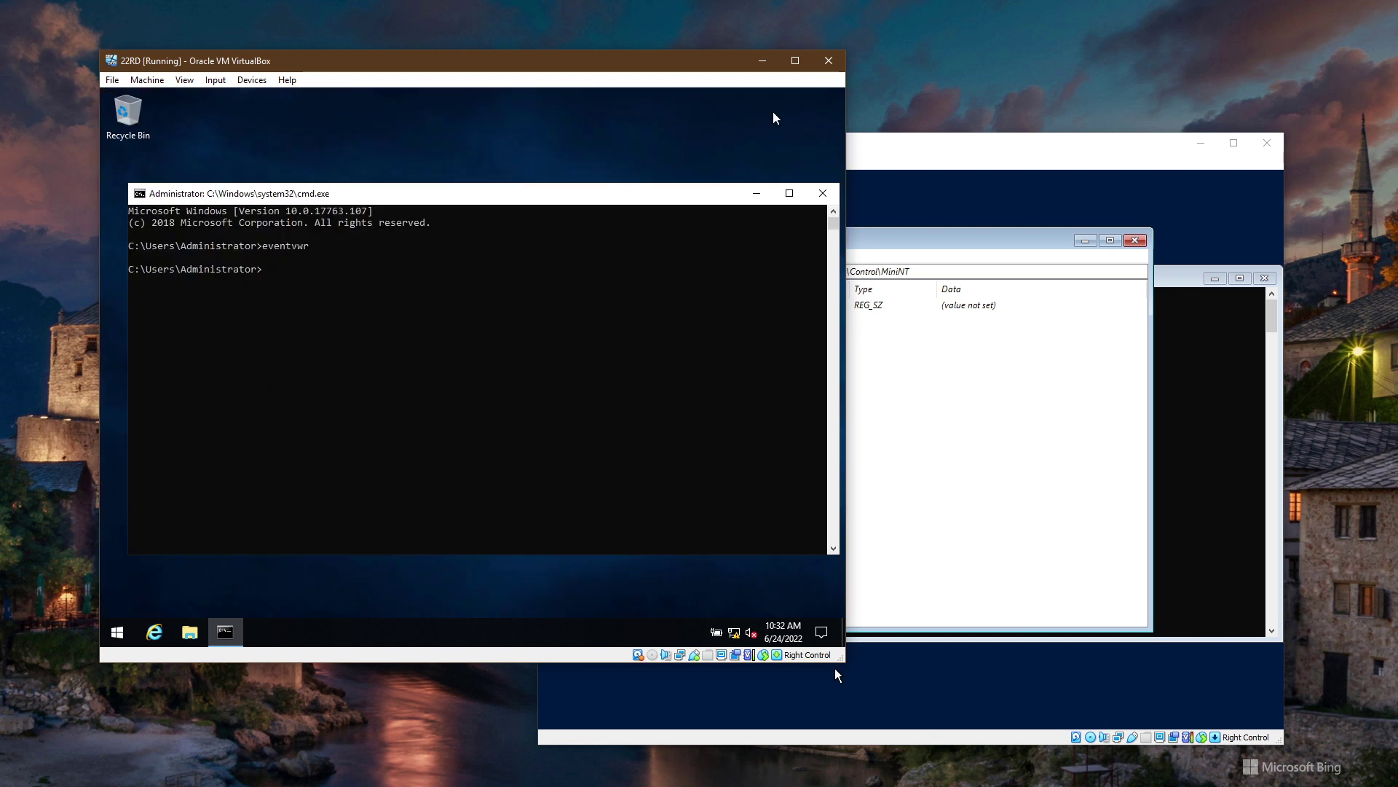
left_click(509, 304)
type("re")
type("it")
key("Return")
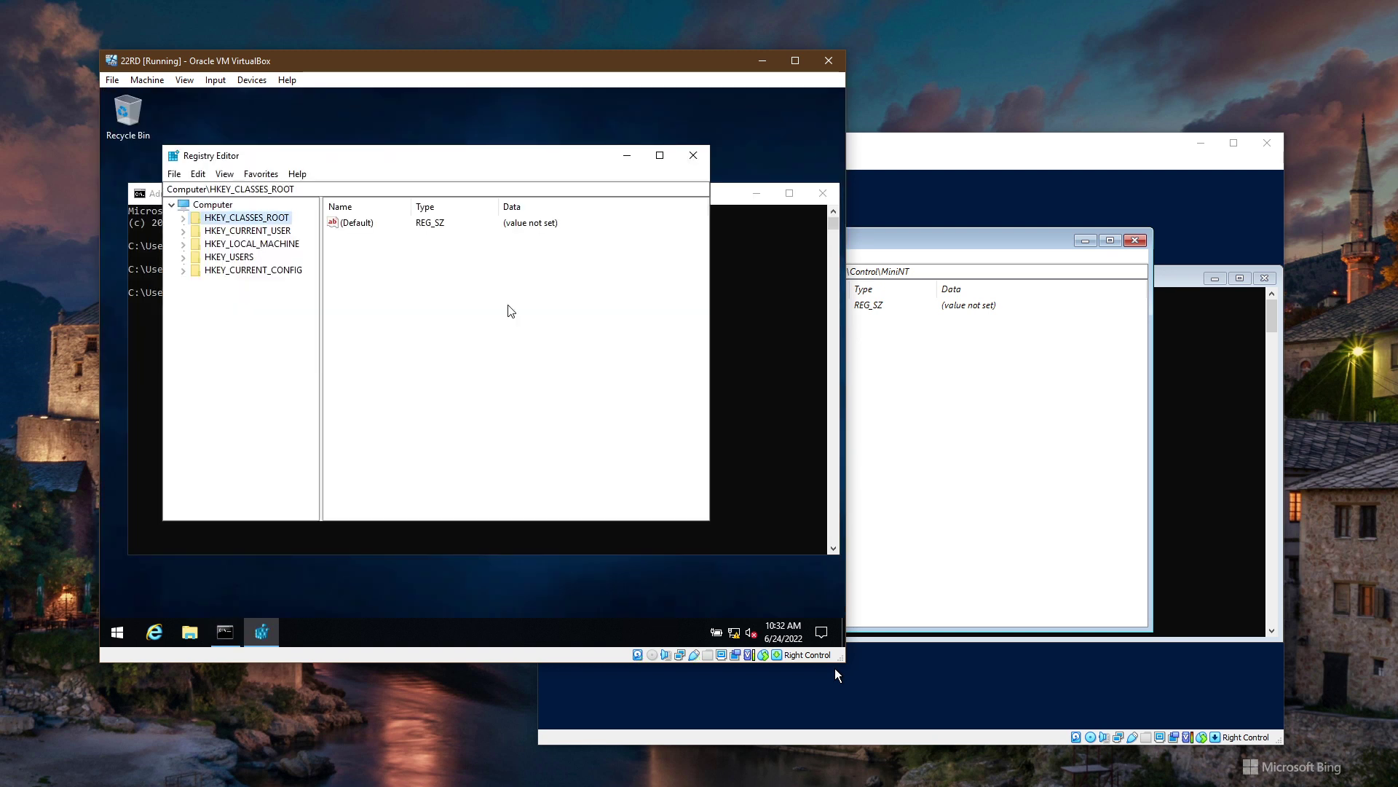
Navigate to HKLM\SYSTEM\CurrentControlSet\Control\MiniNt and delete the MiniNt key
key("Down")
key("Down")
key("Right")
key("Down")
key("Down")
key("Down")
key("Down")
key("Down")
key("Down")
key("Down")
key("Right")
key("Down")
key("Down")
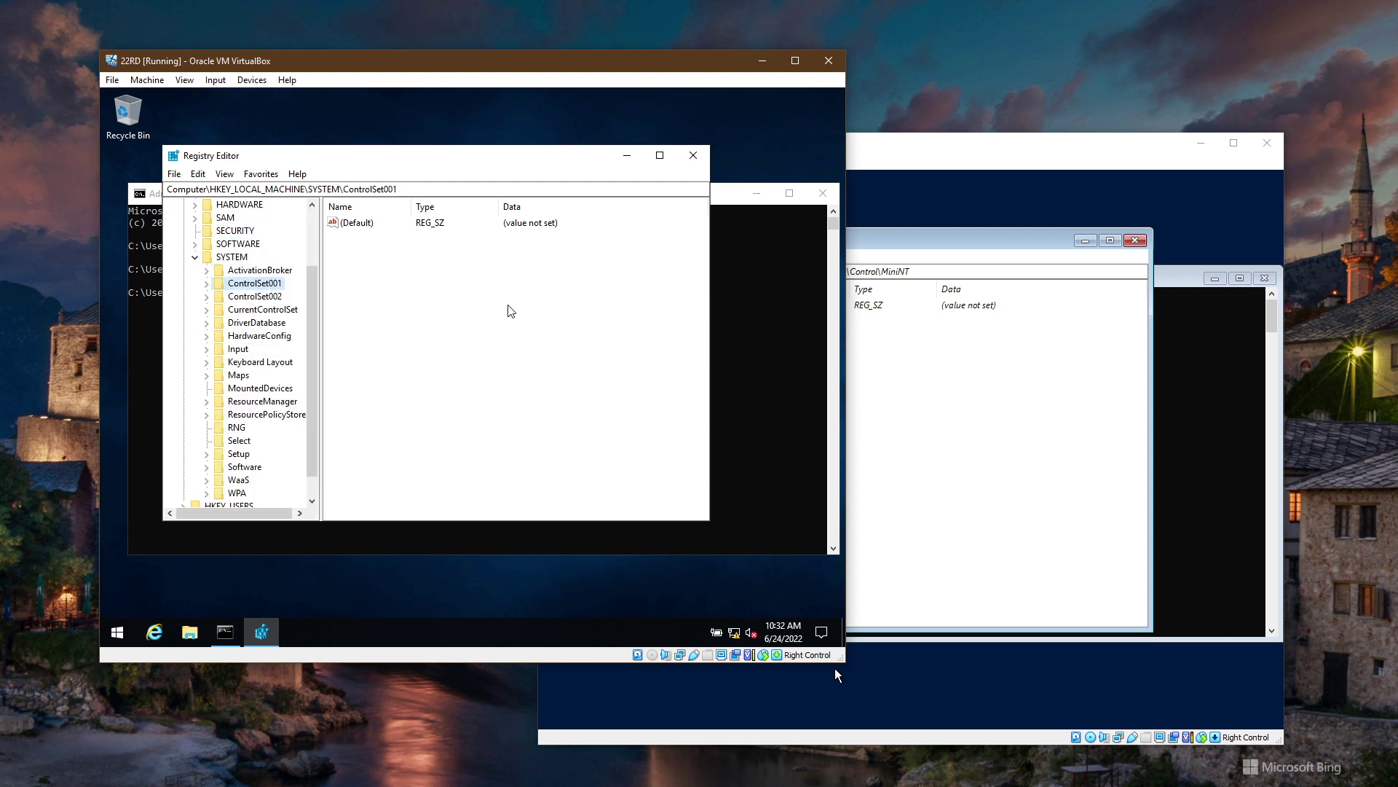
key("Down")
key("Down")
key("Right")
key("Down")
key("Right")
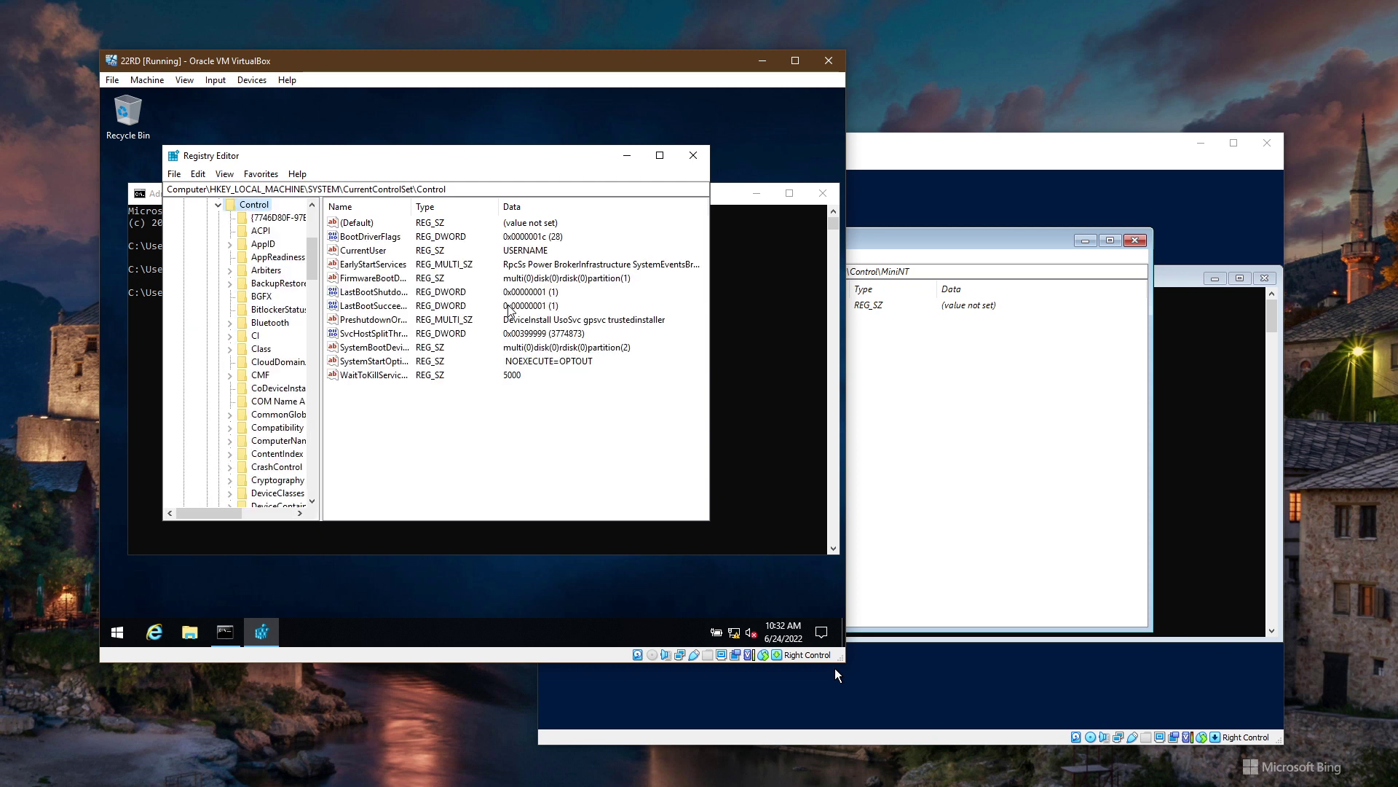
type("mini")
key("Delete")
key("Return")
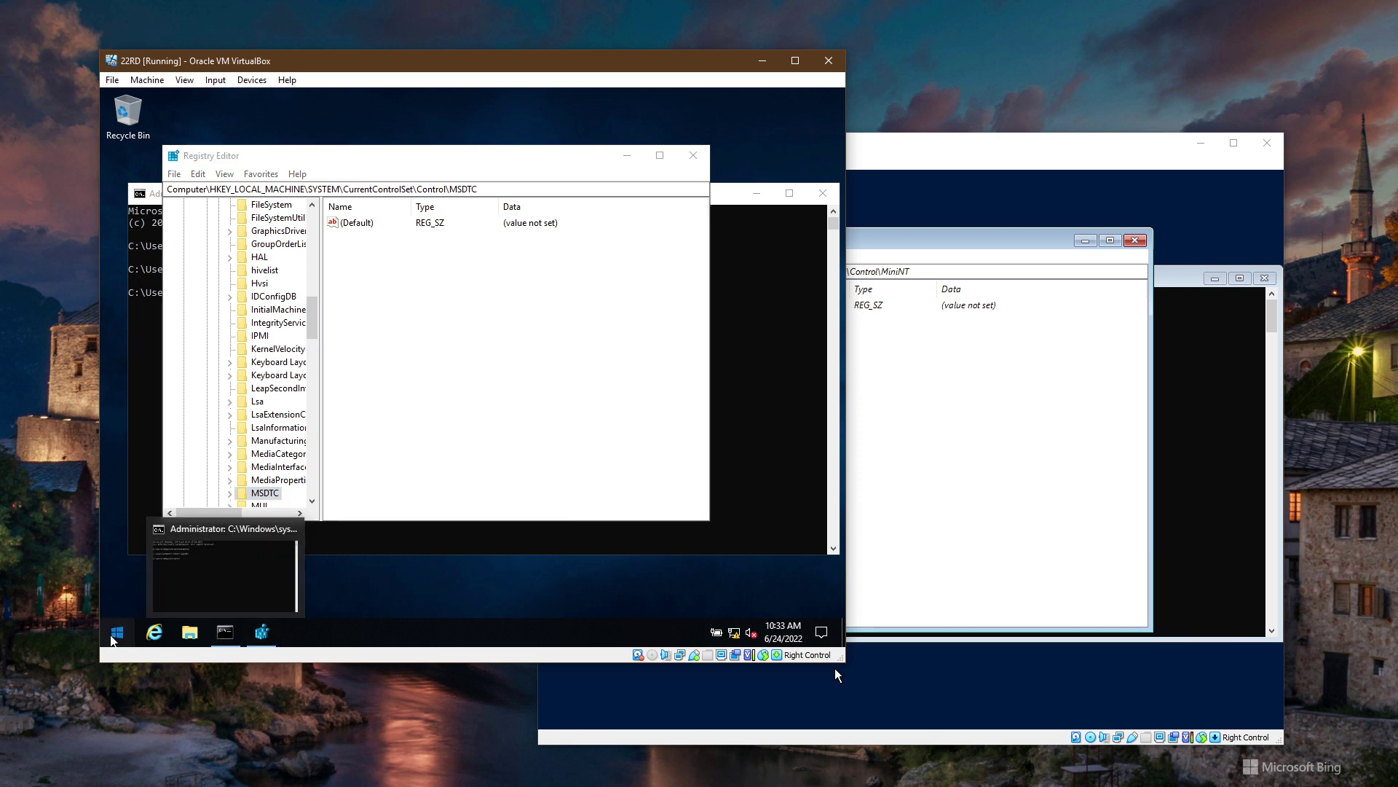
Reboot the guest from Start > Power > Restart and sign in again with Ctrl+Alt+Del
left_click(128, 619)
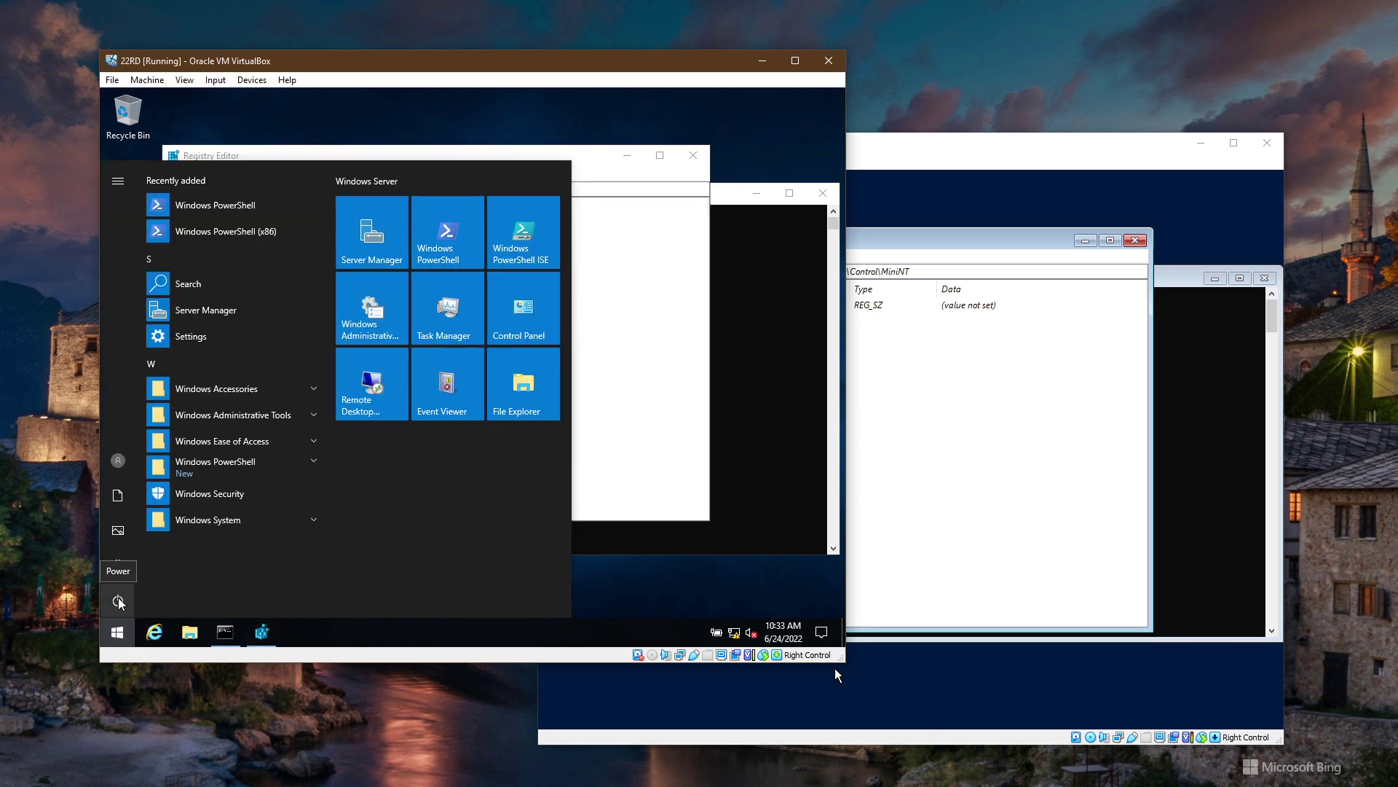
left_click(118, 601)
left_click(185, 572)
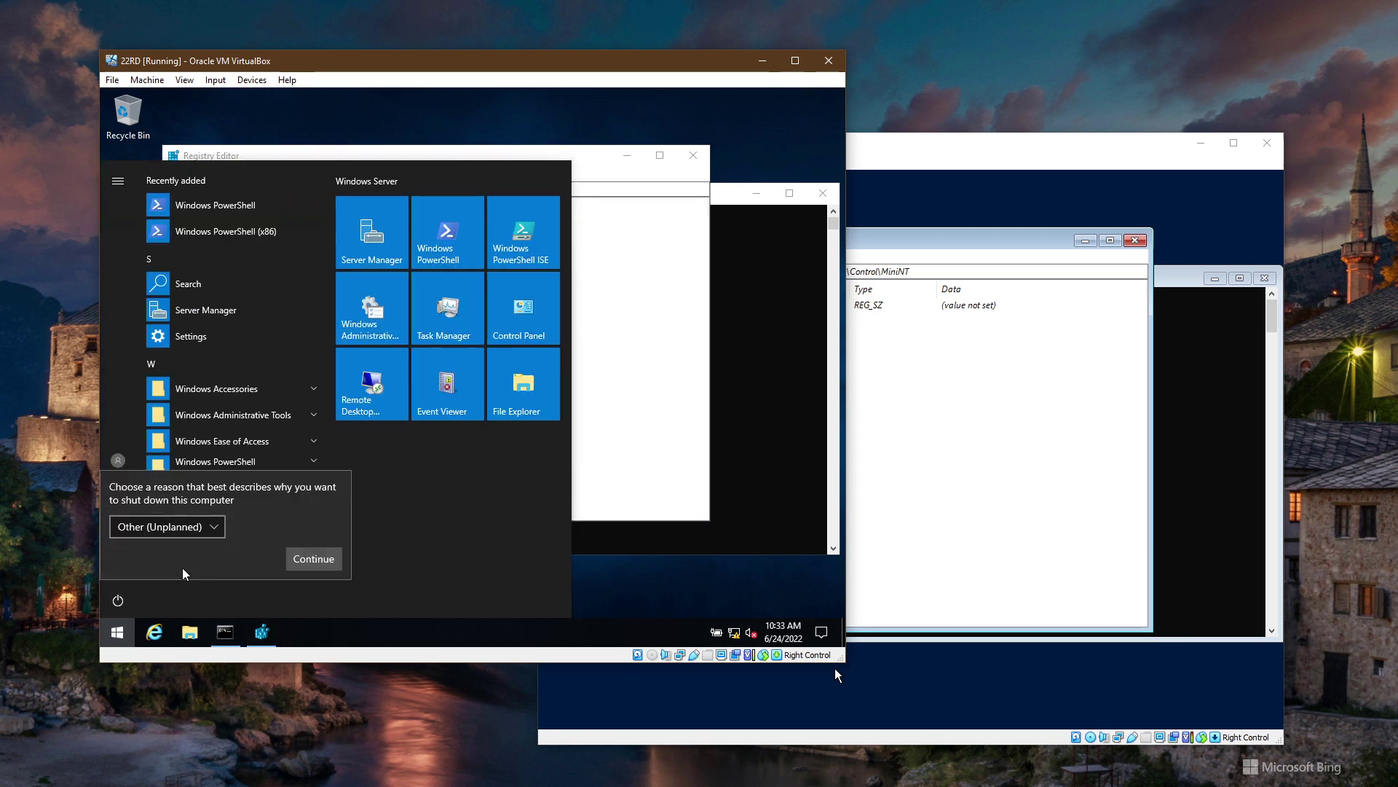
left_click(313, 560)
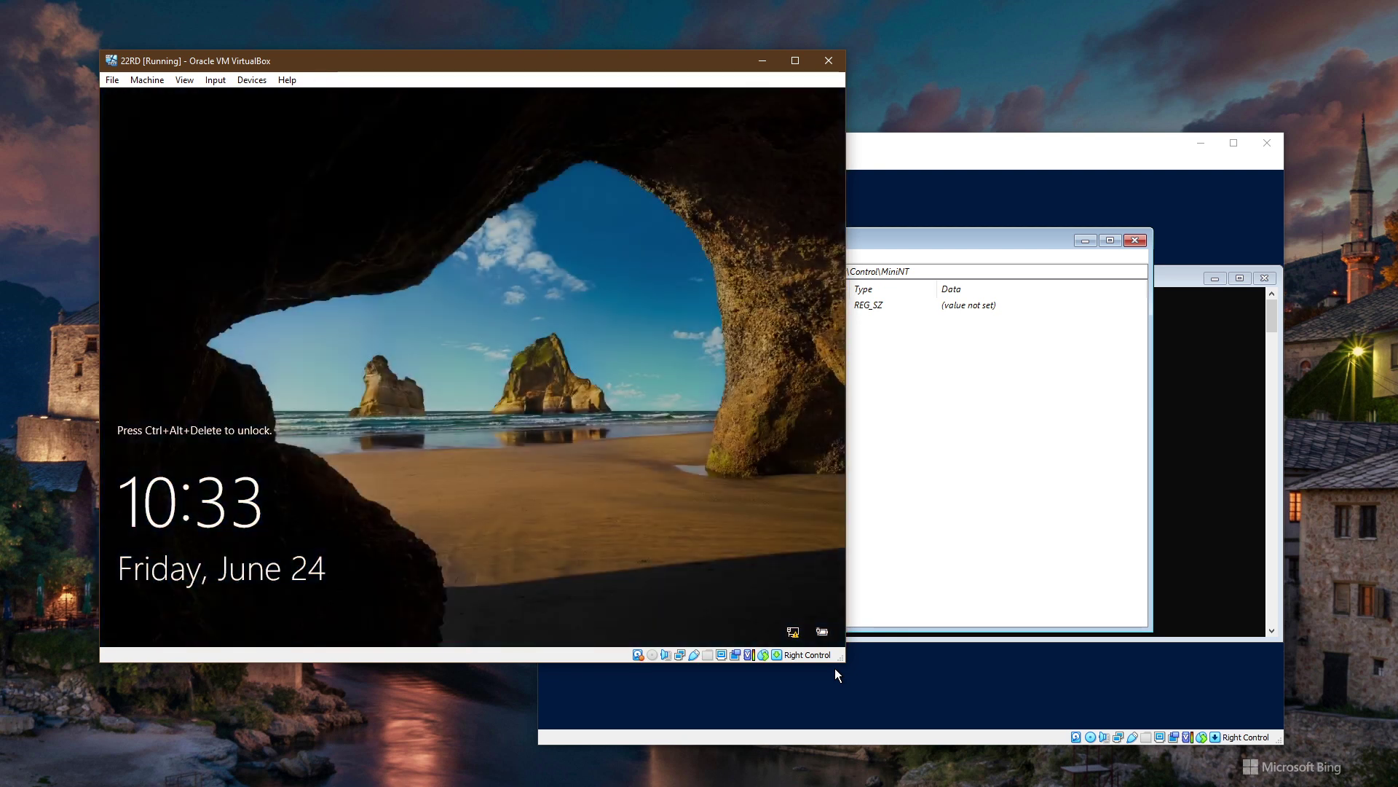
key("ctrl+alt+Delete")
type("•")
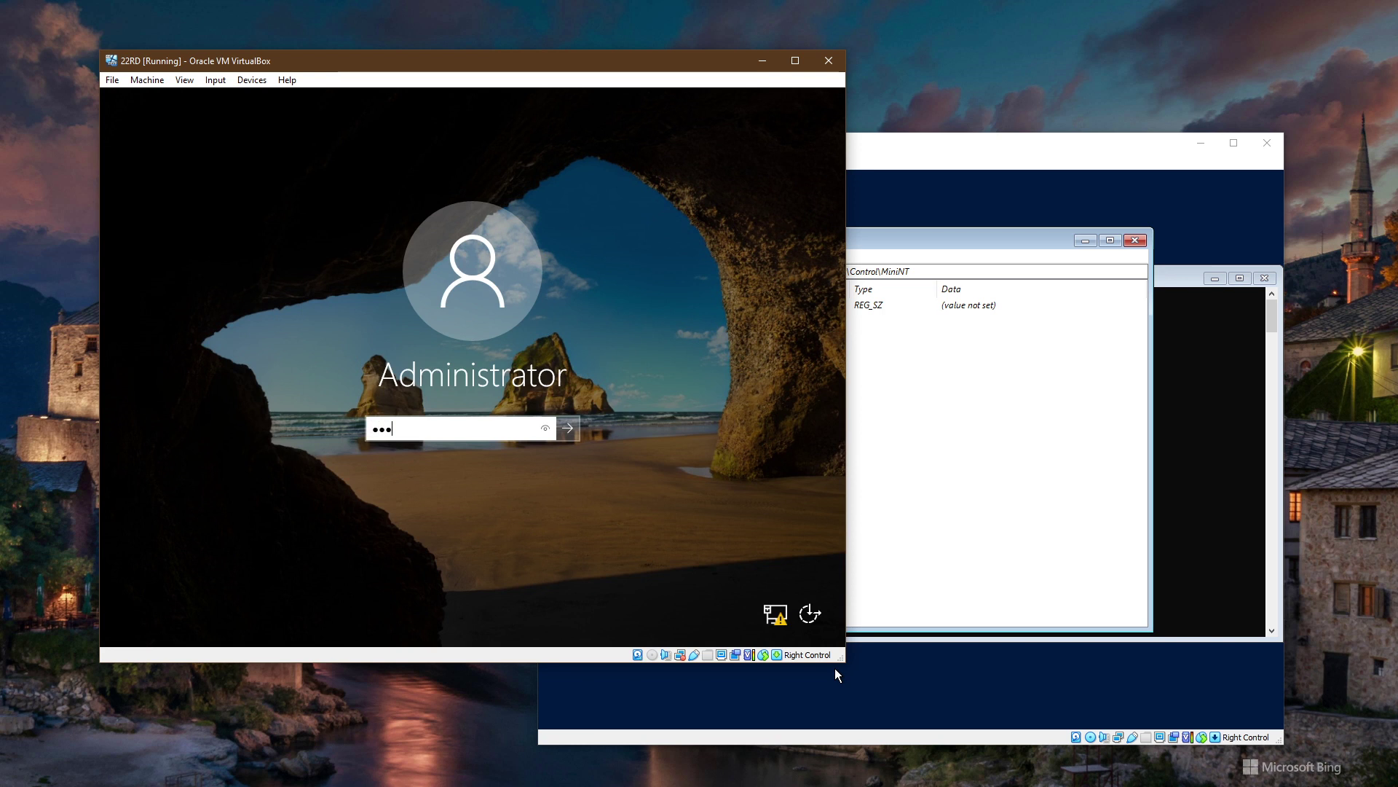
type("••••")
key("Return")
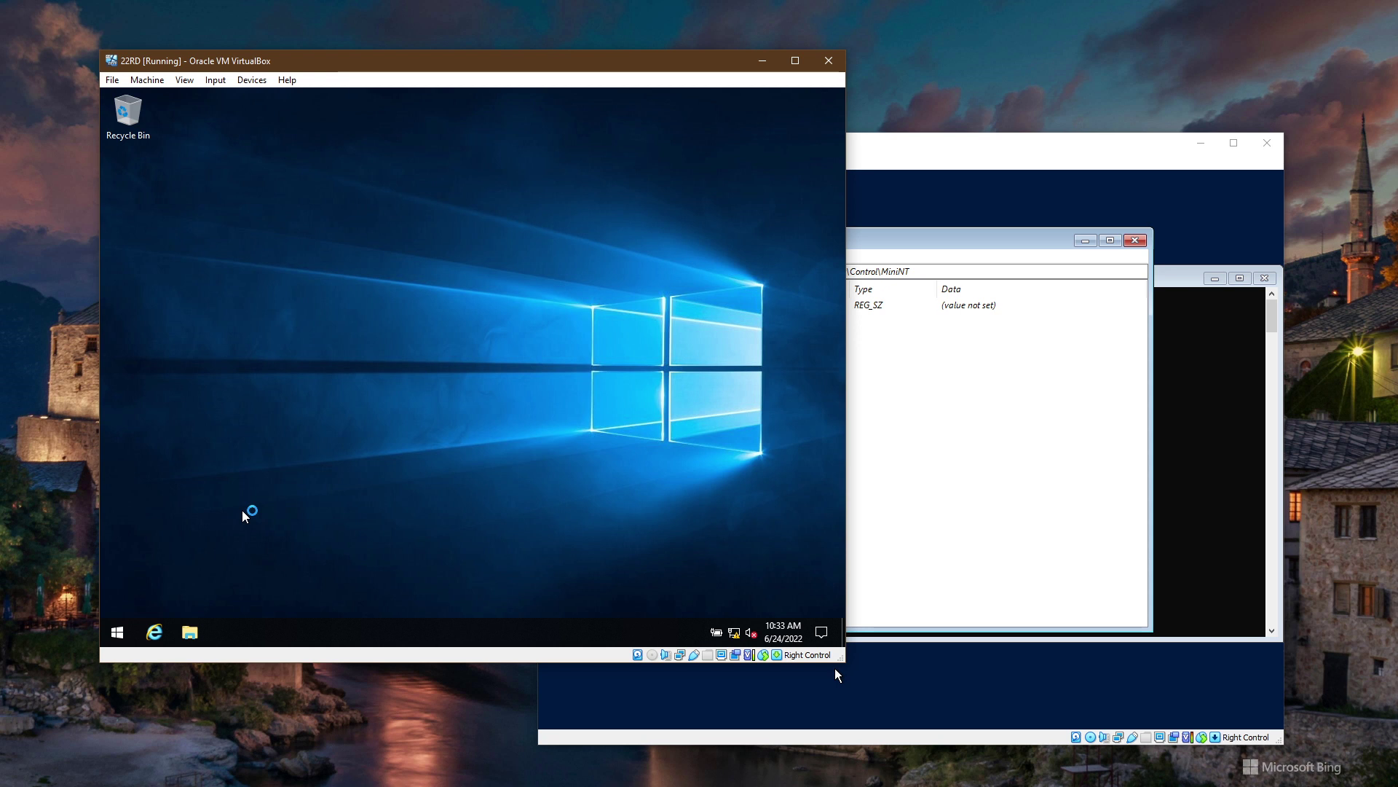
Launch Event Viewer in the guest from a command prompt with eventvwr
key("super+r")
key("Return")
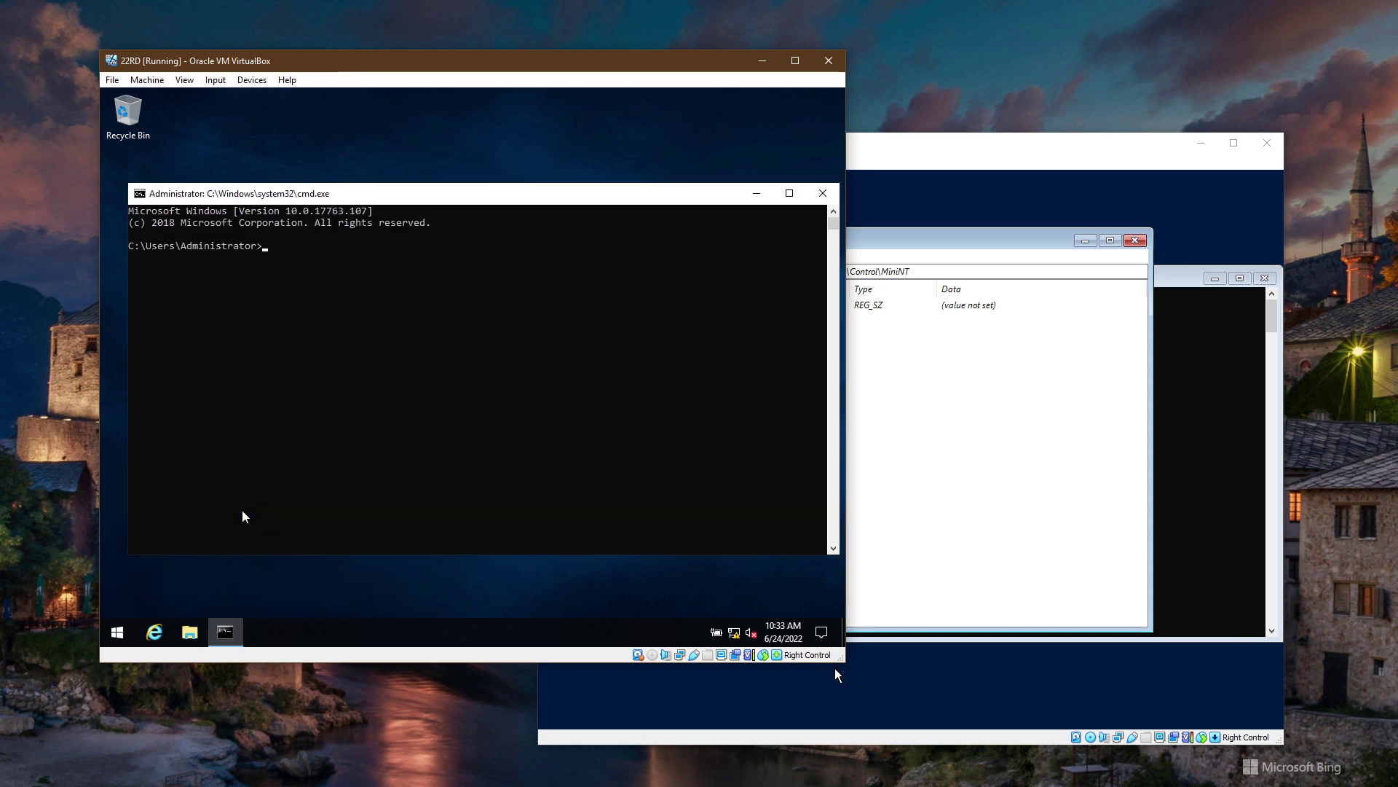
type("even")
type("wr")
key("Return")
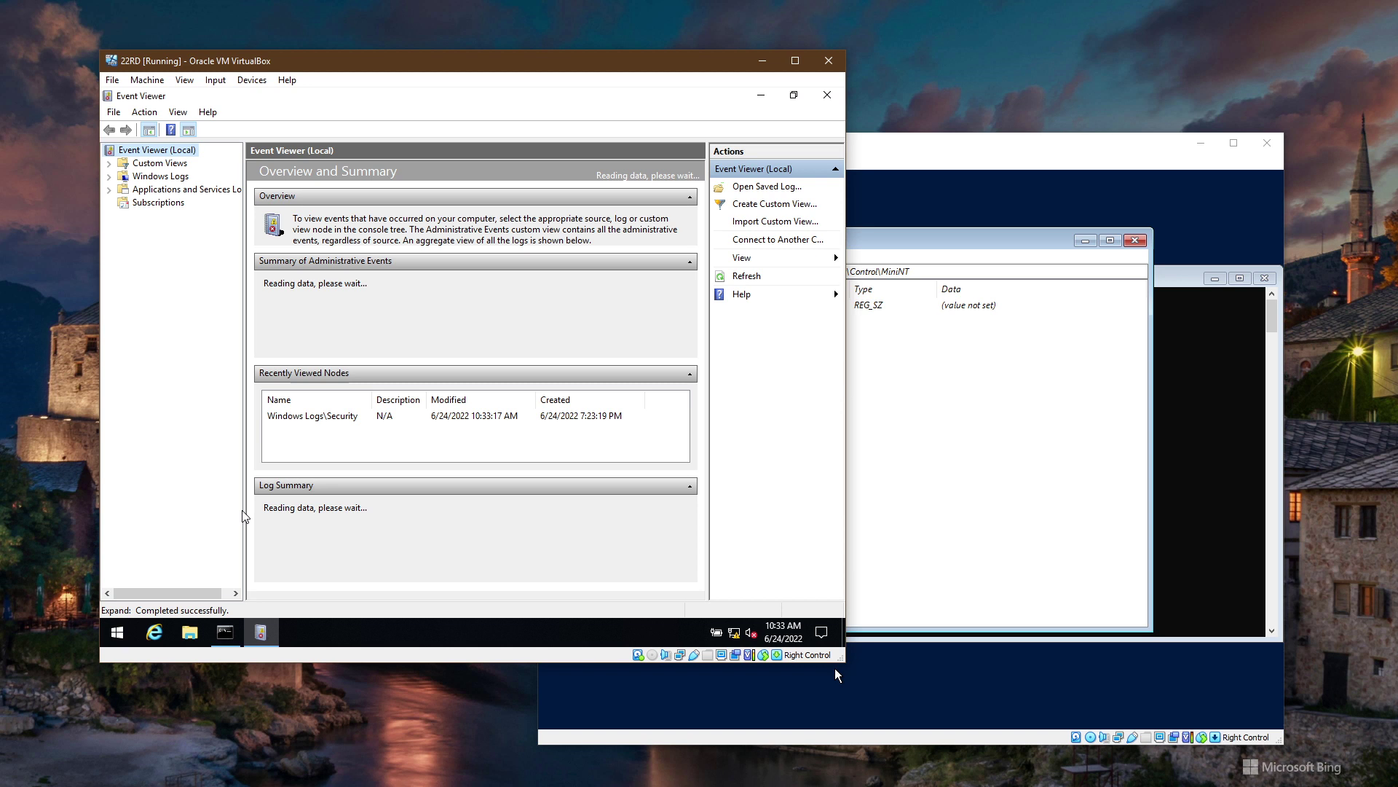
Show the Security log's 569 events and check its filter options without applying a filter
key("Down")
key("Right")
key("Down")
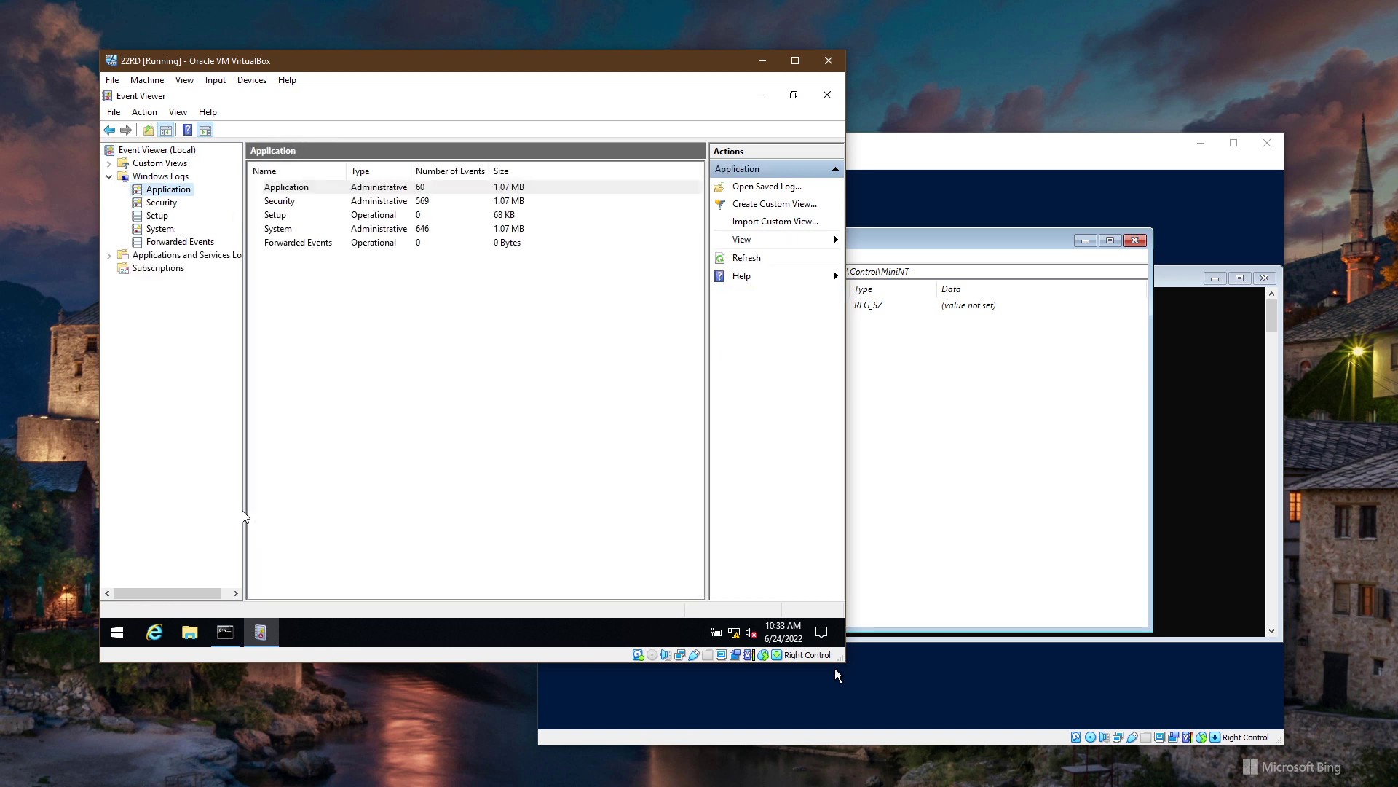
key("Down")
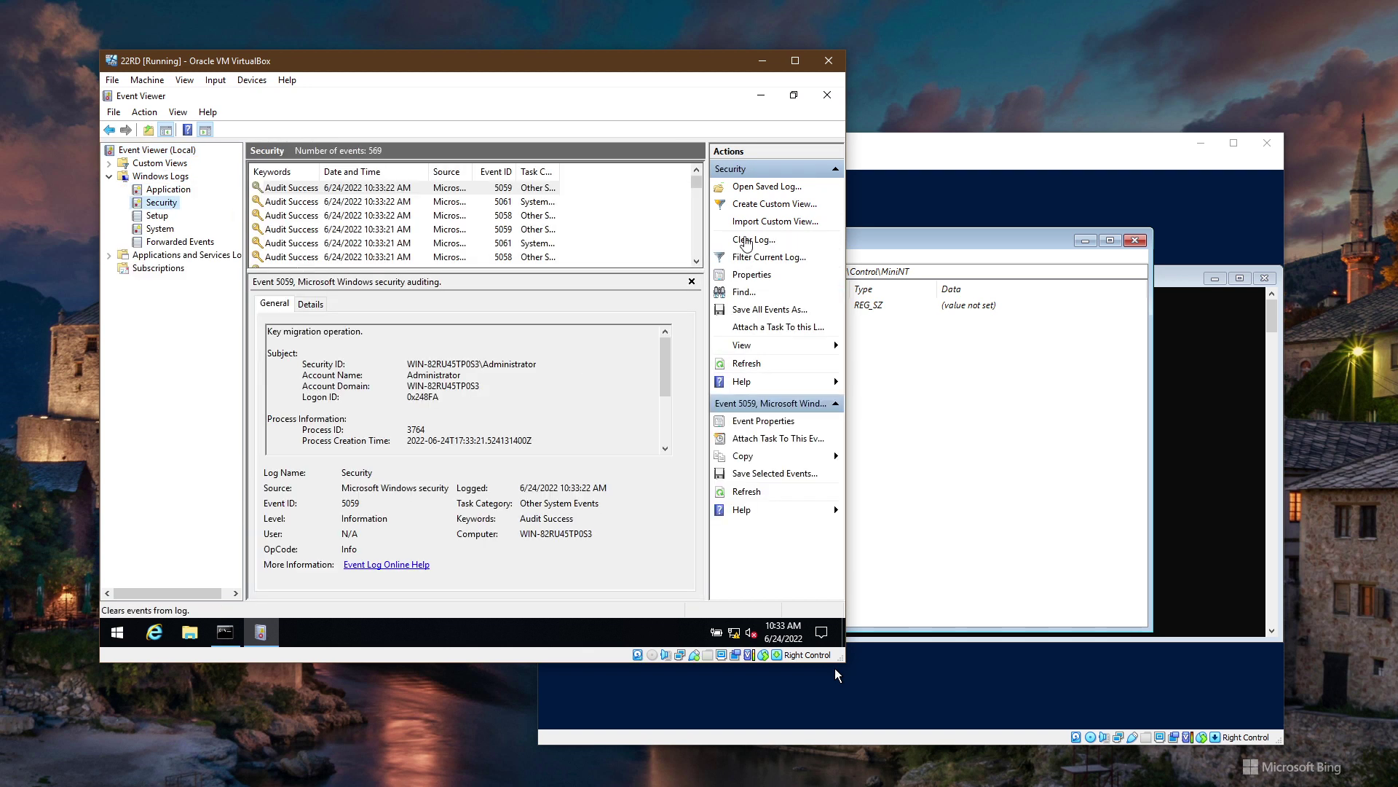
left_click(770, 260)
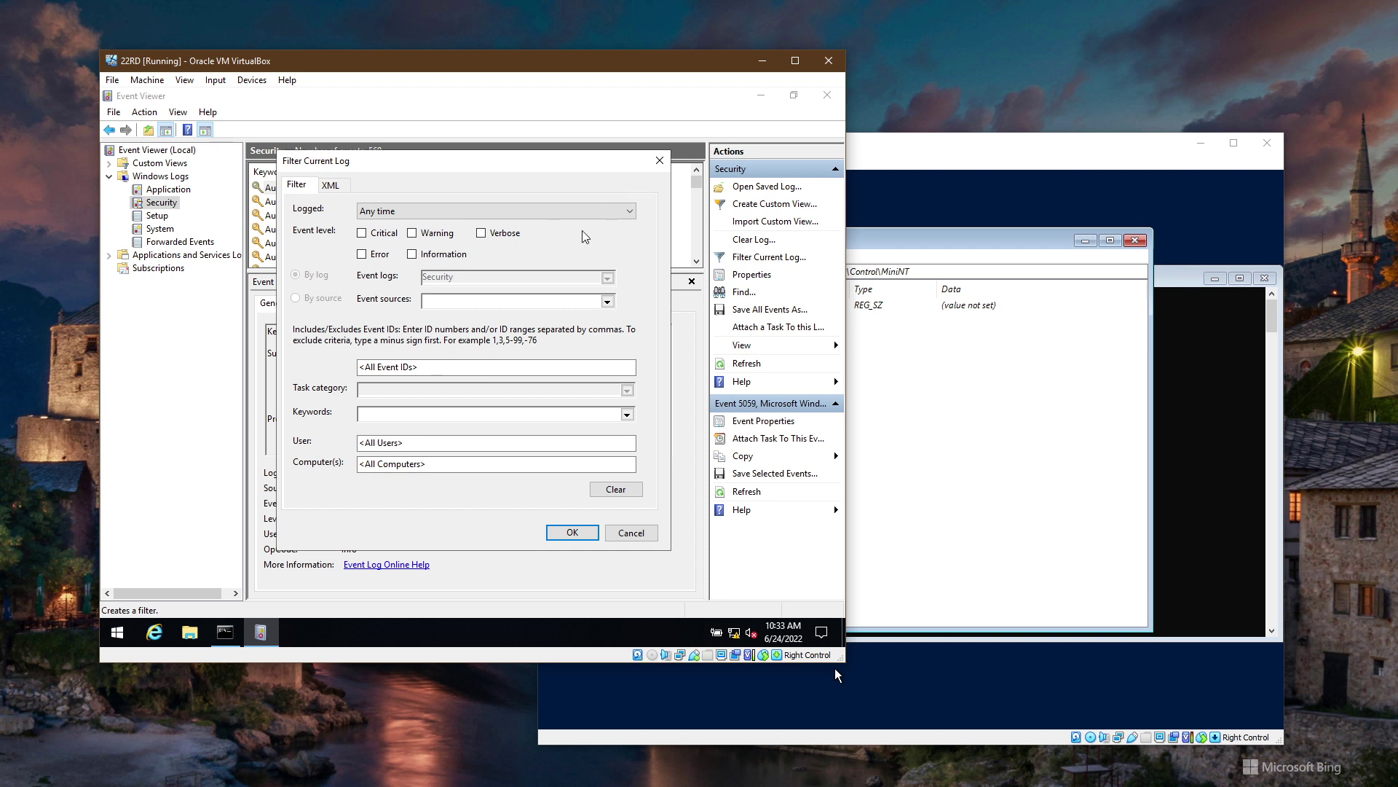
left_click(631, 531)
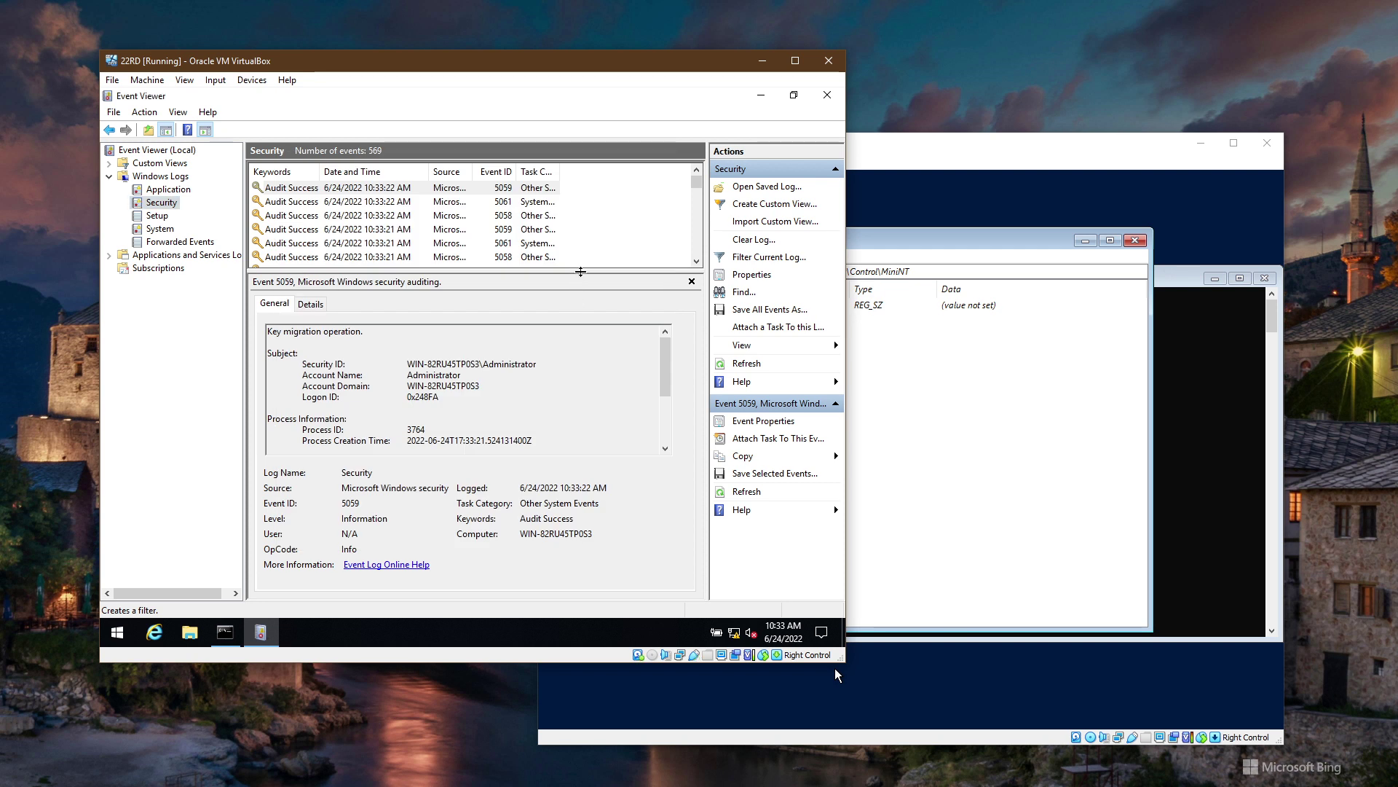
Drag the splitter to make the Security event list taller and scroll through the new events
left_click_drag(581, 271, 581, 357)
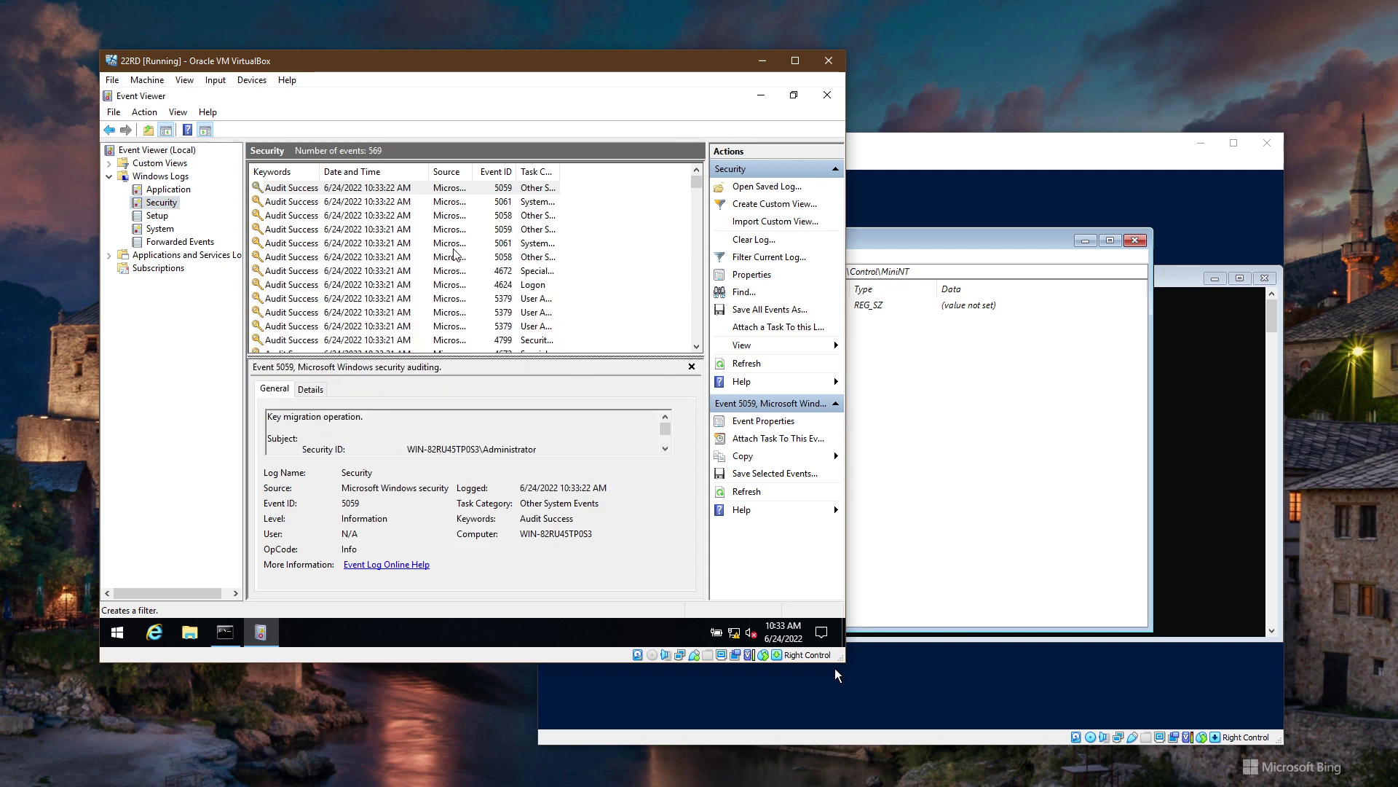
scroll(454, 254, "down", 3)
scroll(454, 254, "down", 2)
scroll(453, 253, "down", 2)
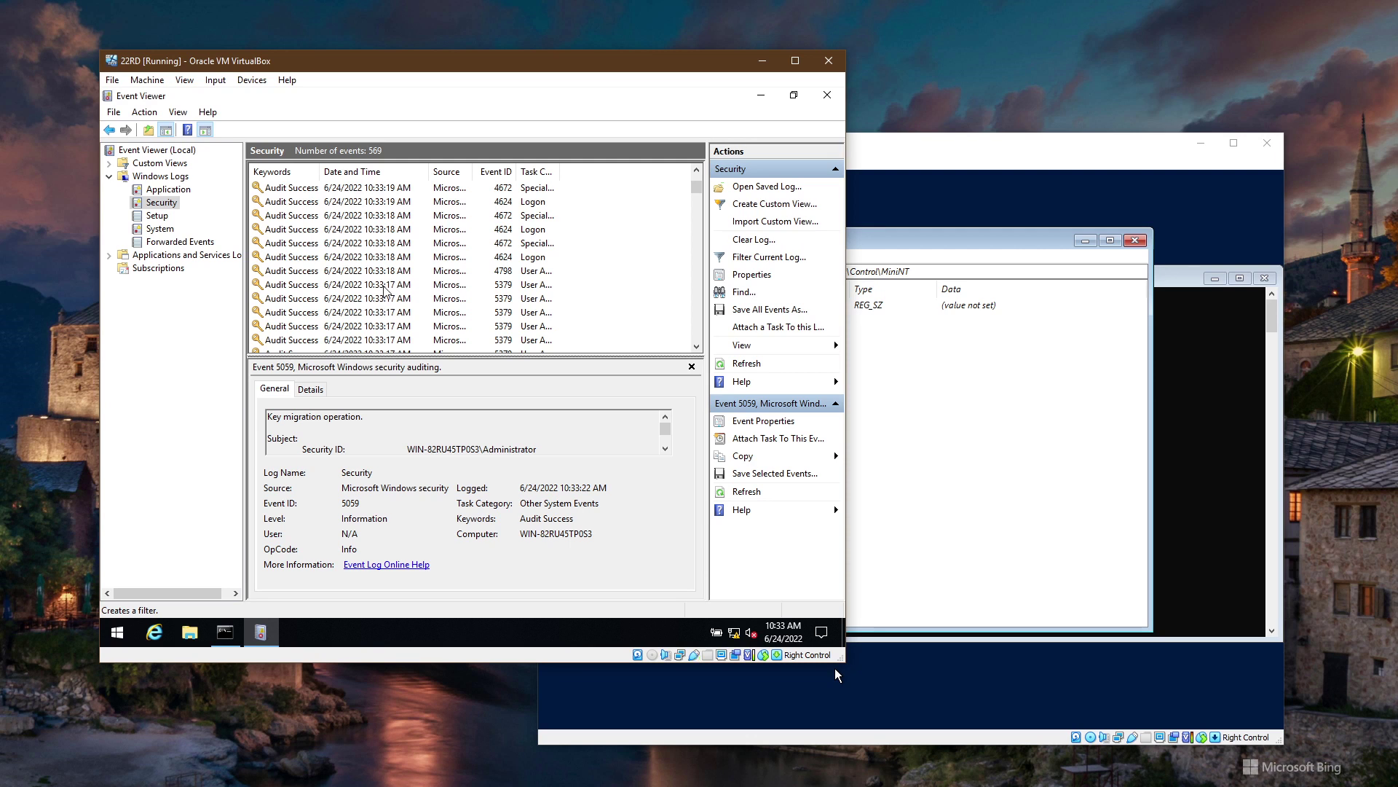
scroll(384, 290, "down", 2)
scroll(384, 290, "down", 2)
scroll(383, 290, "down", 2)
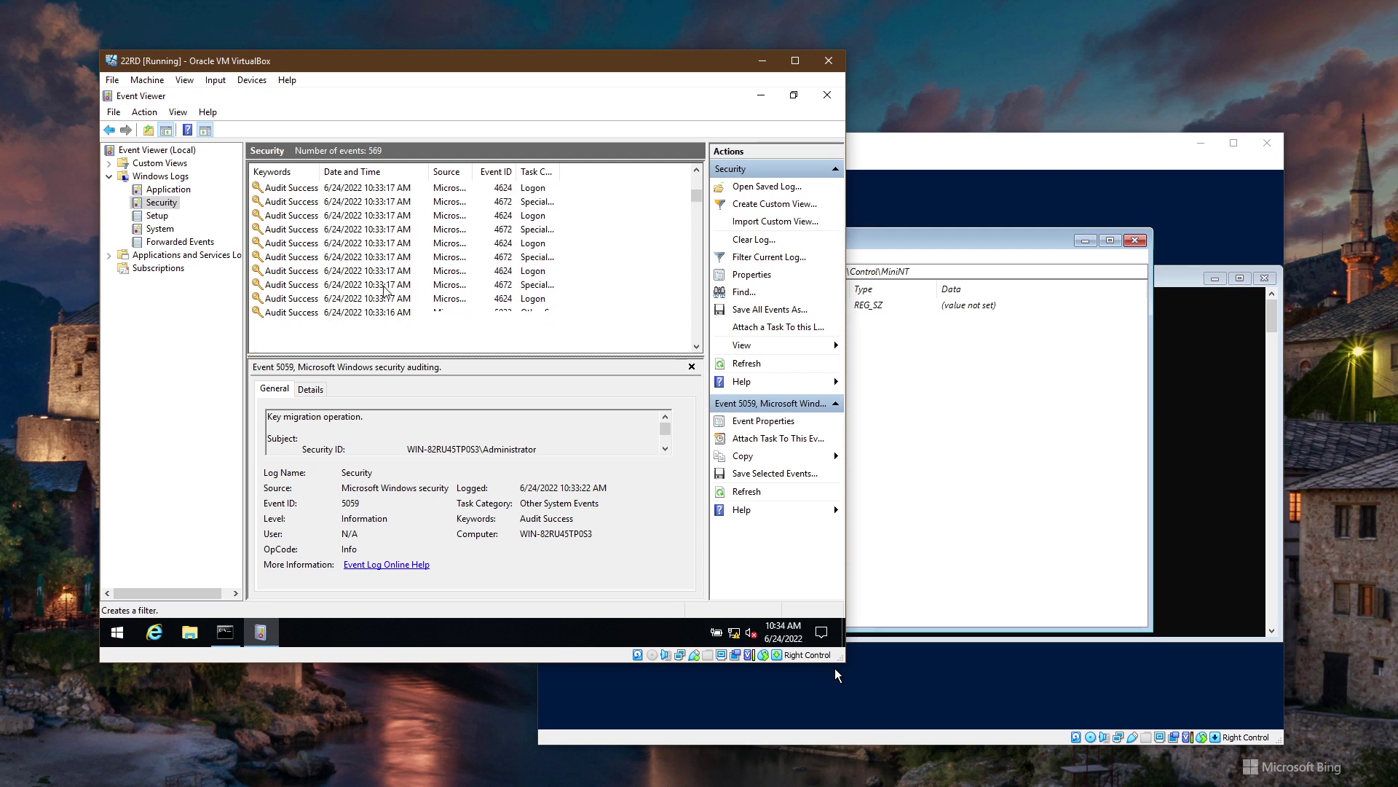
scroll(384, 290, "down", 1)
scroll(383, 290, "down", 1)
scroll(408, 306, "down", 2)
scroll(407, 307, "down", 2)
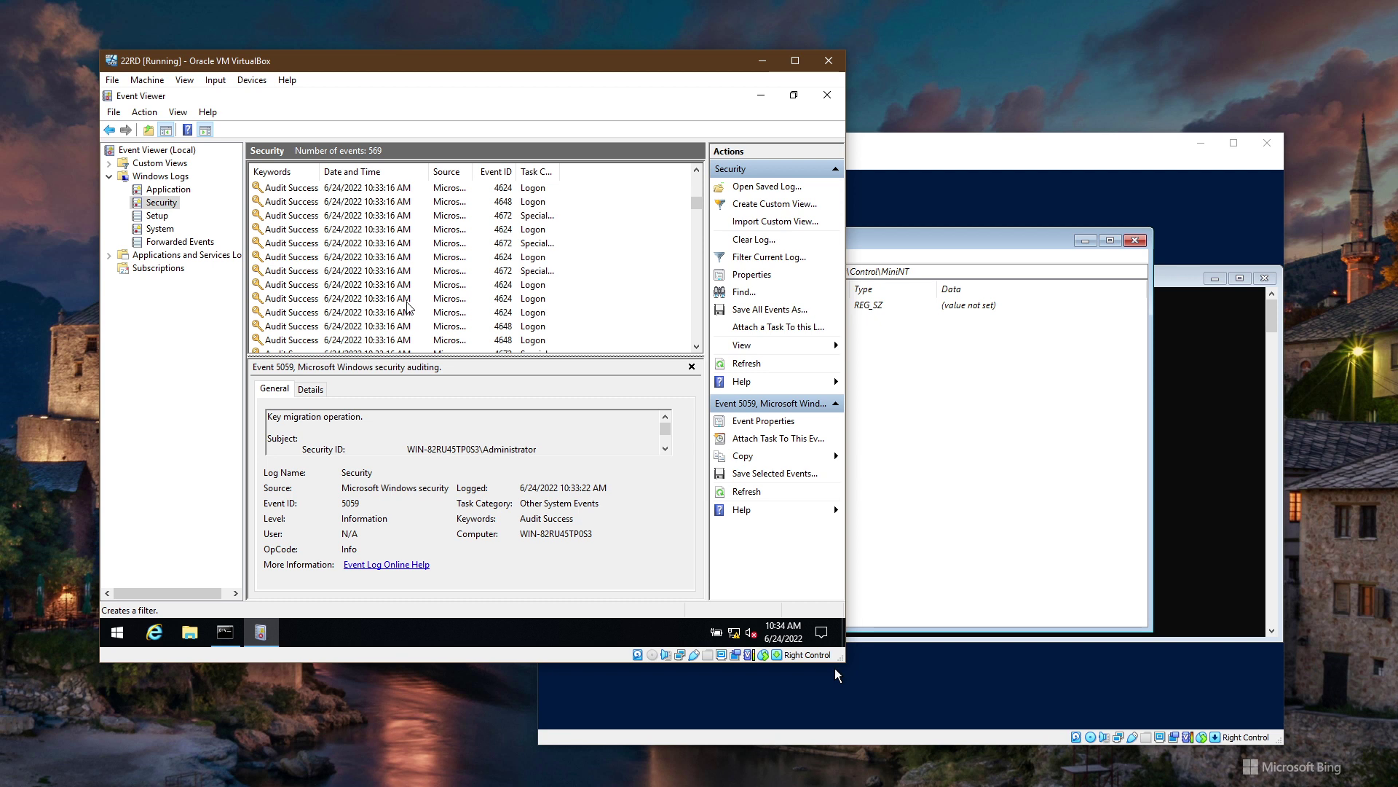
scroll(408, 306, "down", 2)
scroll(408, 307, "down", 1)
scroll(407, 307, "down", 1)
scroll(408, 306, "down", 1)
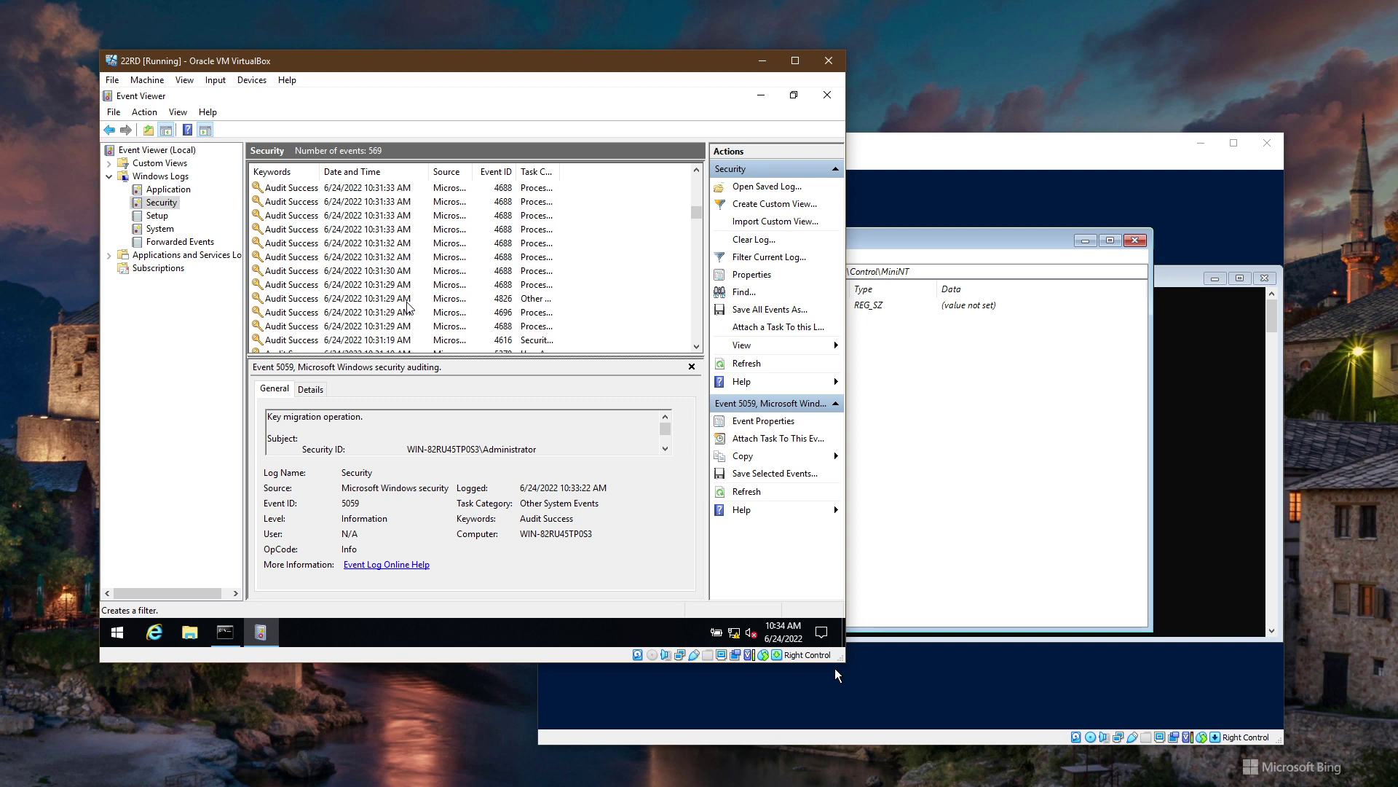
scroll(408, 307, "down", 1)
scroll(408, 307, "up", 2)
scroll(408, 307, "up", 1)
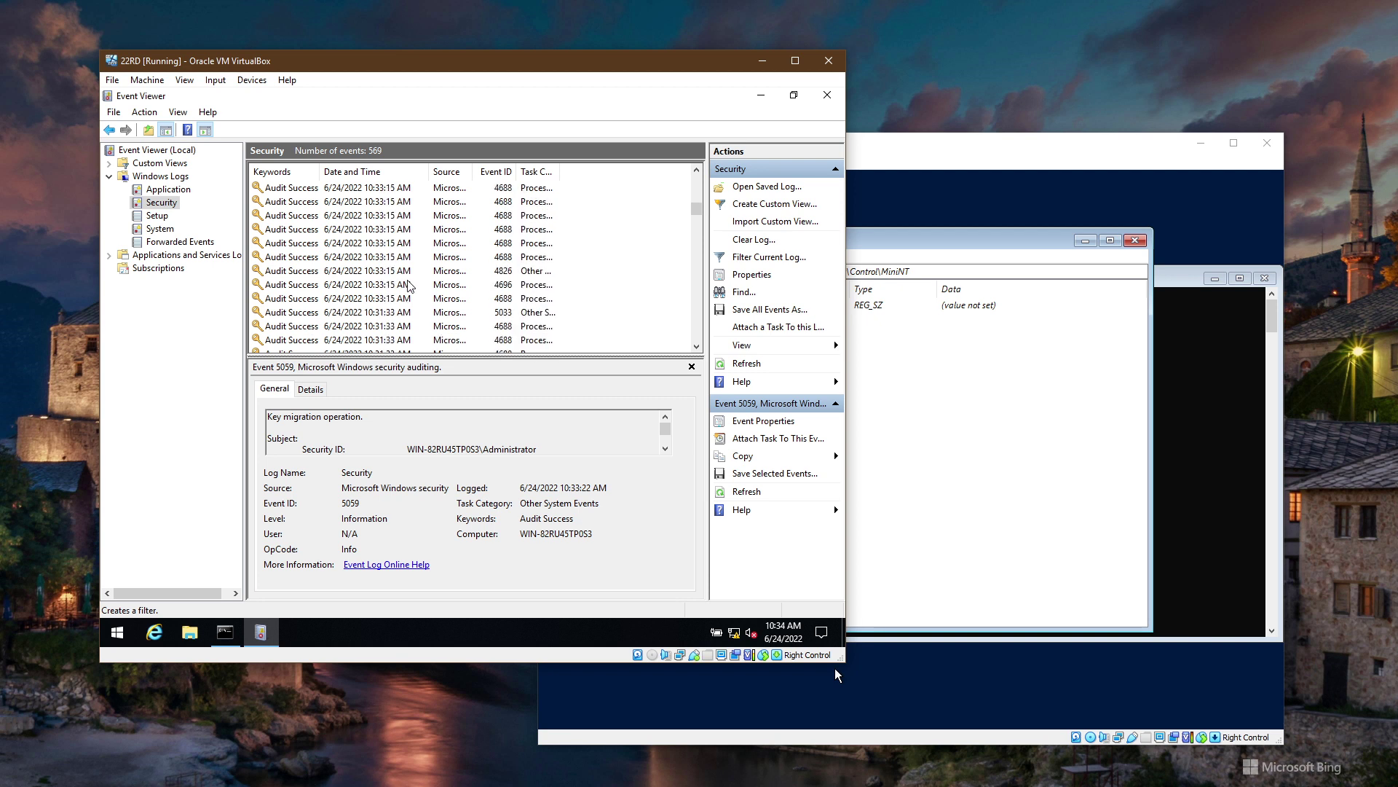
Read the details of the 10:33:15 and 10:31:33 AM 4688 process-creation events
left_click(394, 257)
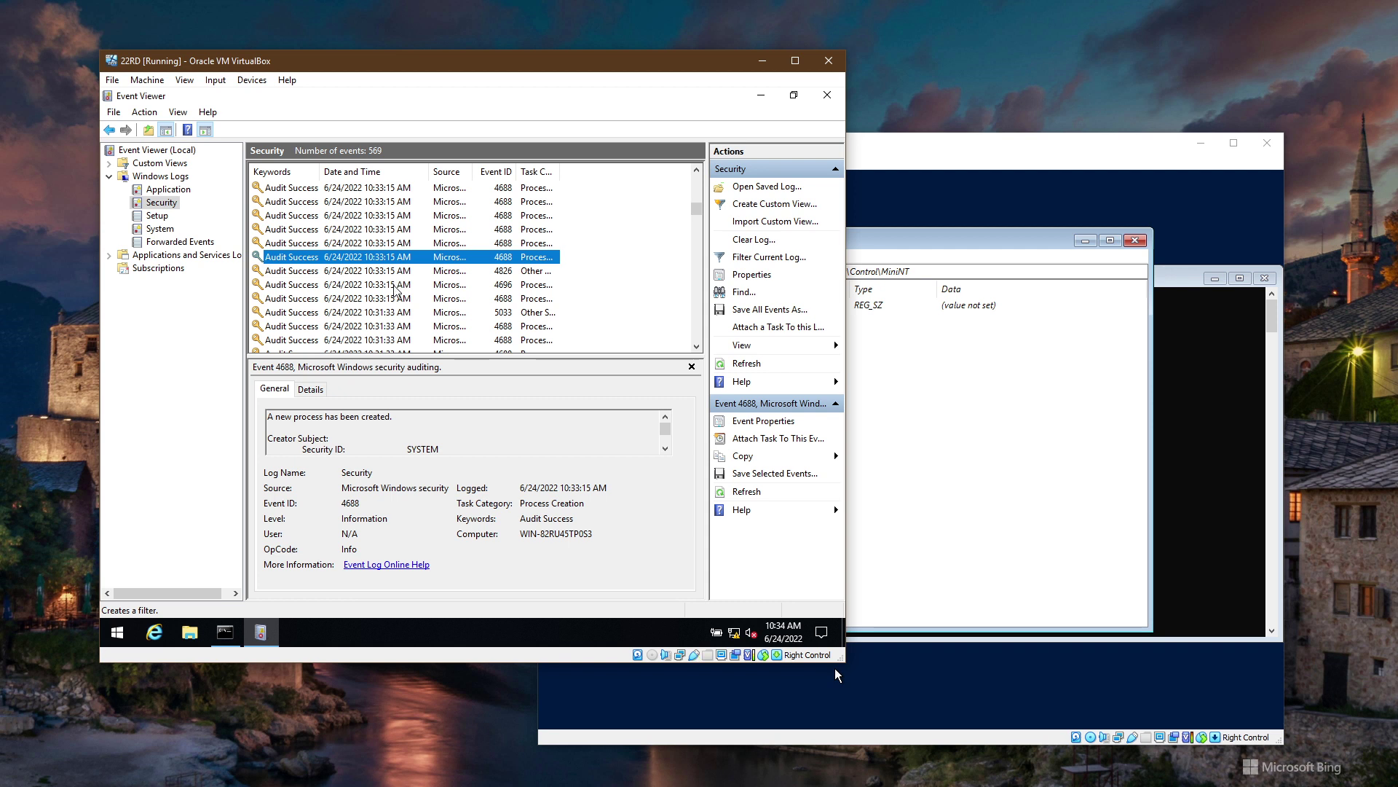
scroll(392, 296, "down", 1)
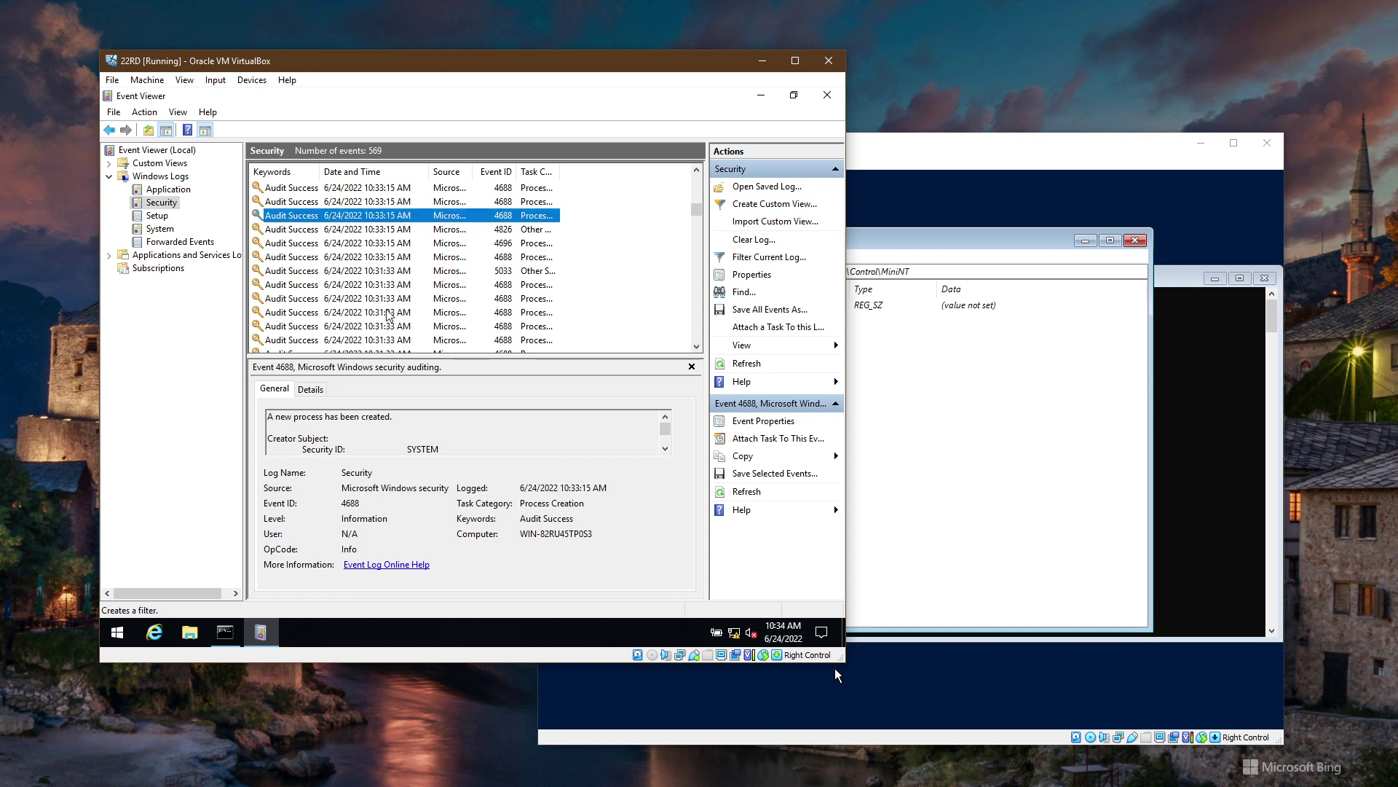
left_click(376, 286)
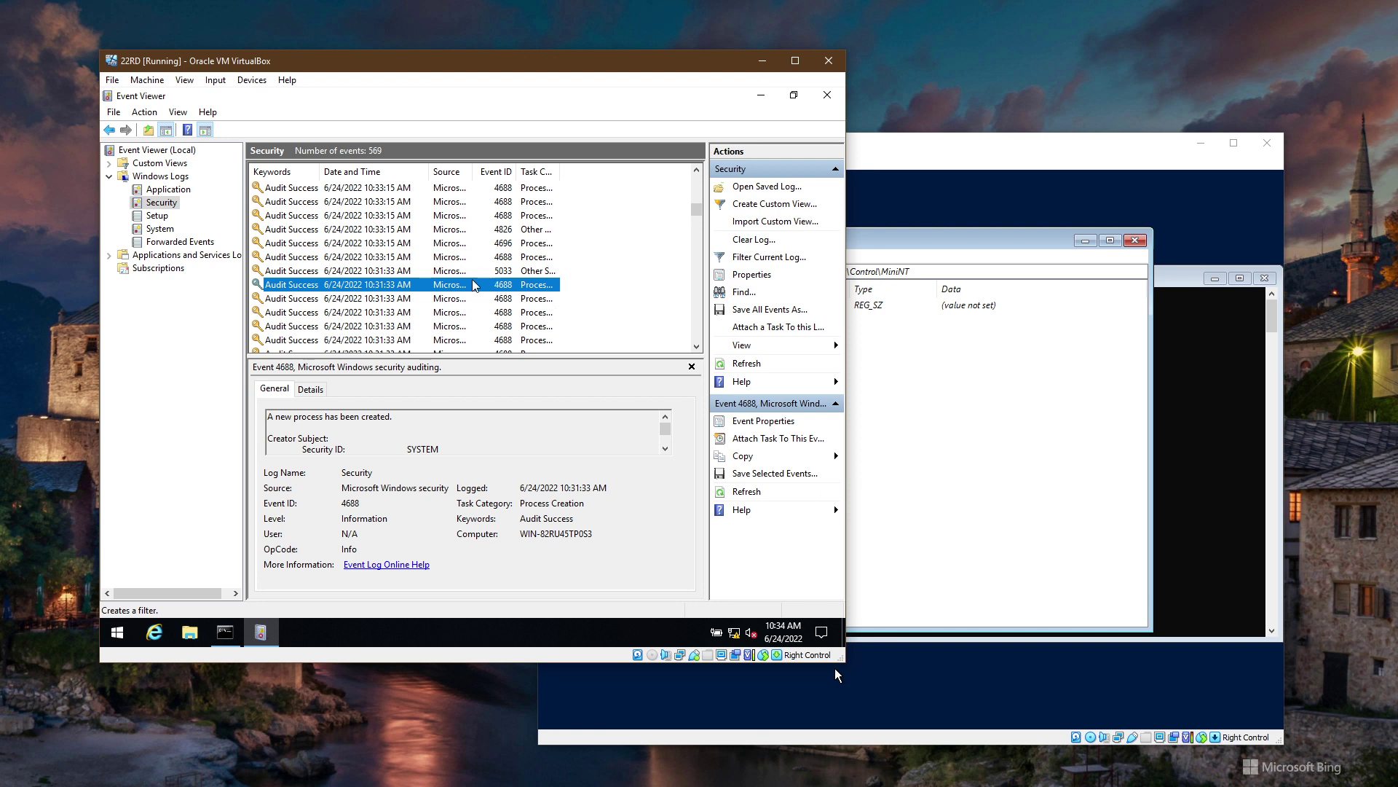
scroll(459, 284, "down", 1)
scroll(457, 284, "down", 1)
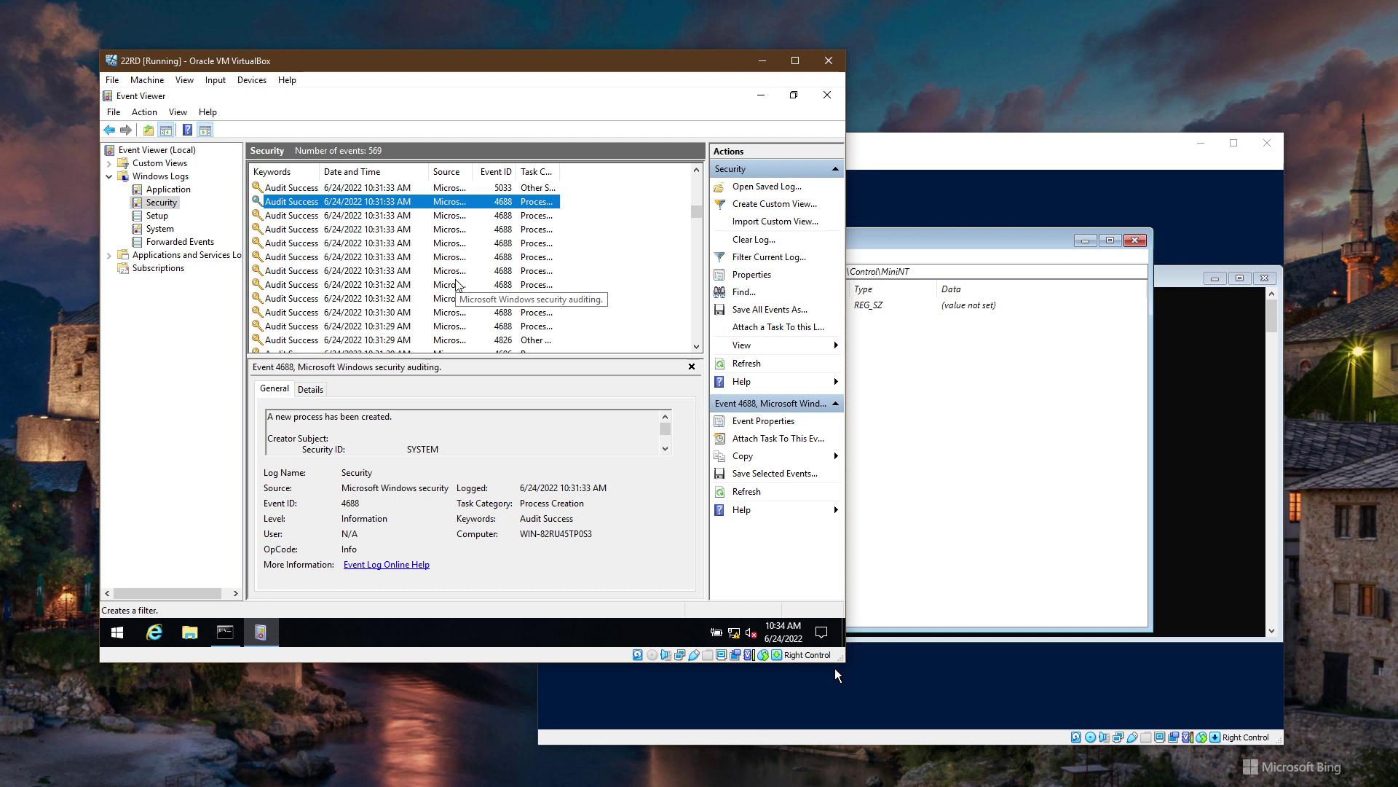
scroll(393, 300, "down", 1)
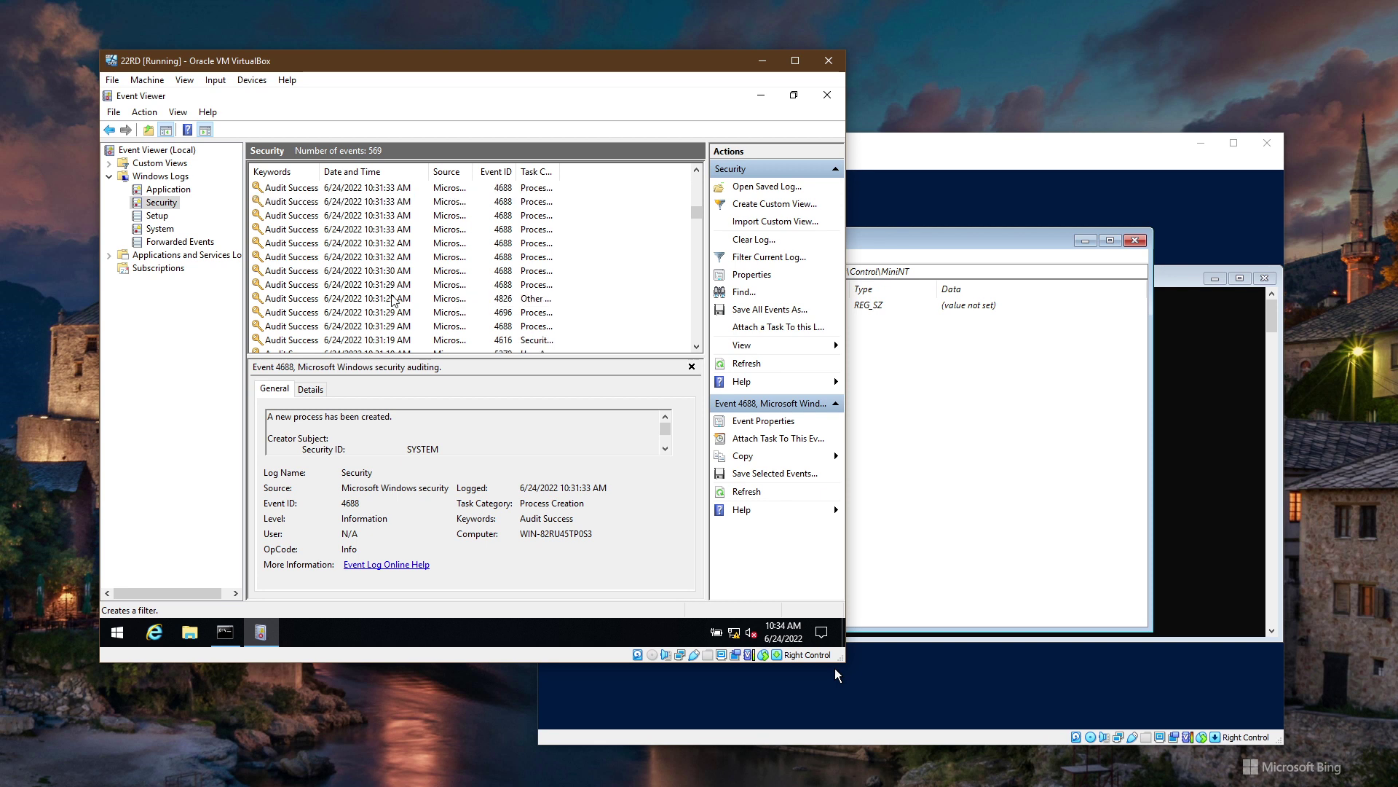